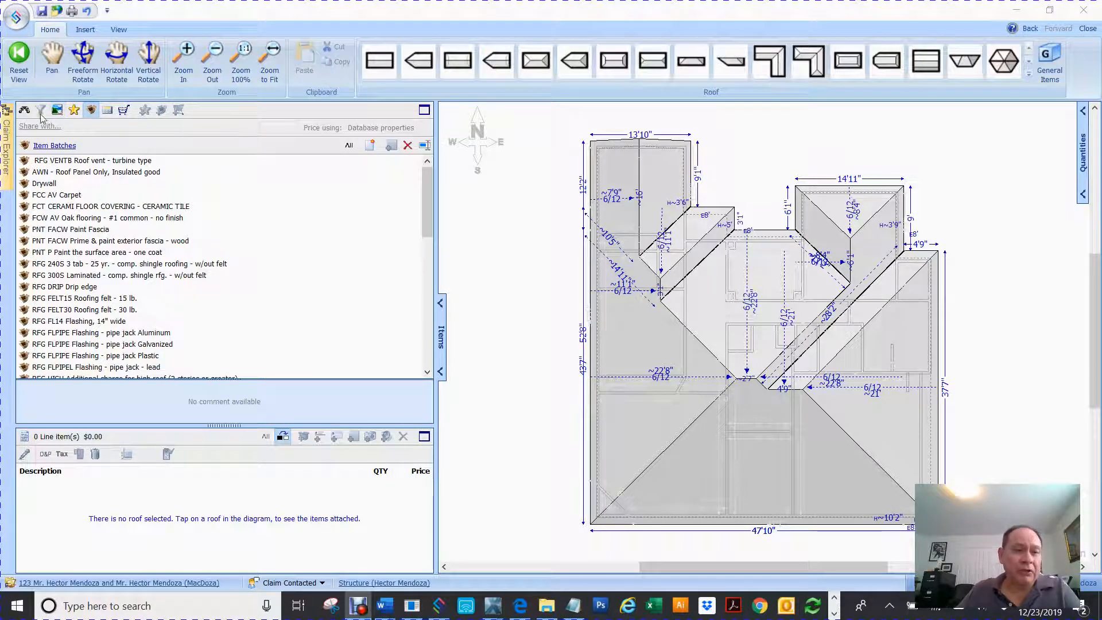
# - Apply the Roof Batch item batch to all roof sections in the roof diagram
pyautogui.click(470, 267)
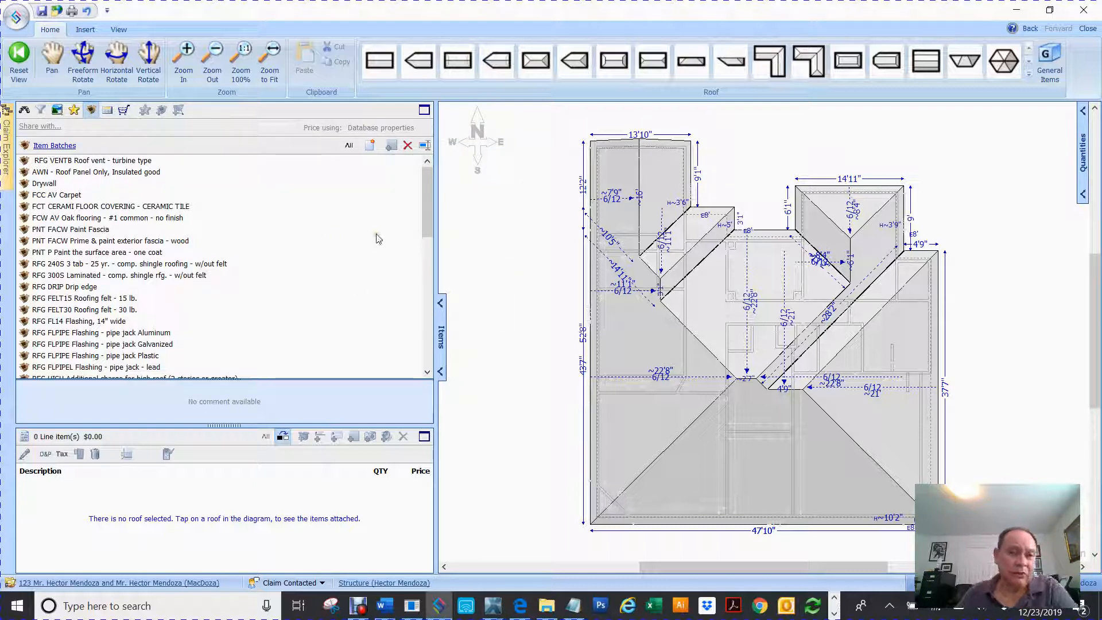
pyautogui.click(427, 357)
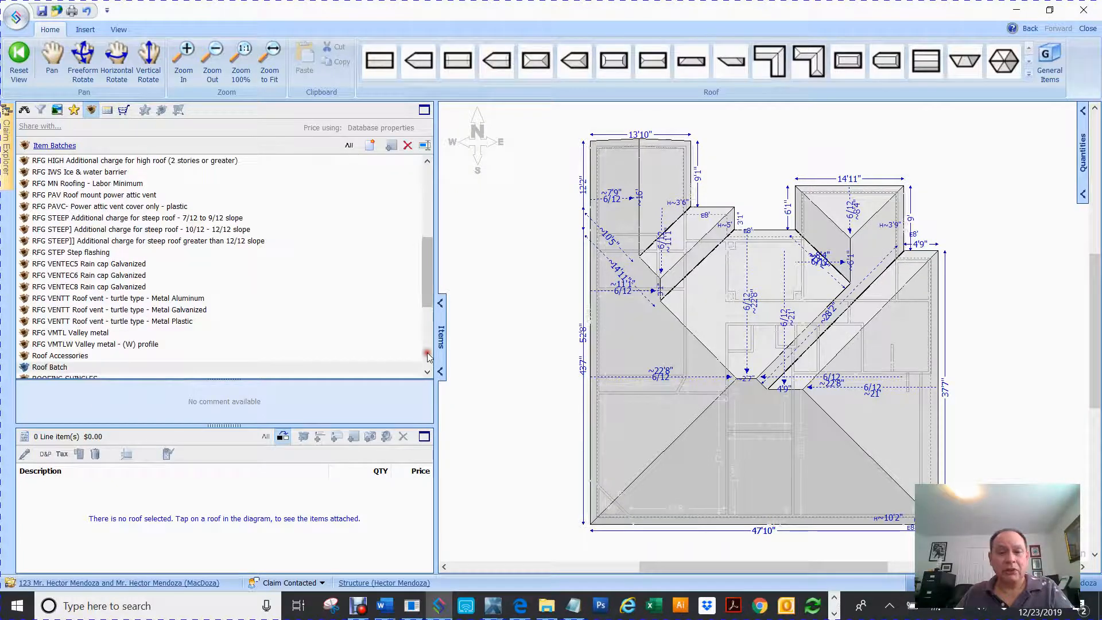
pyautogui.click(24, 370)
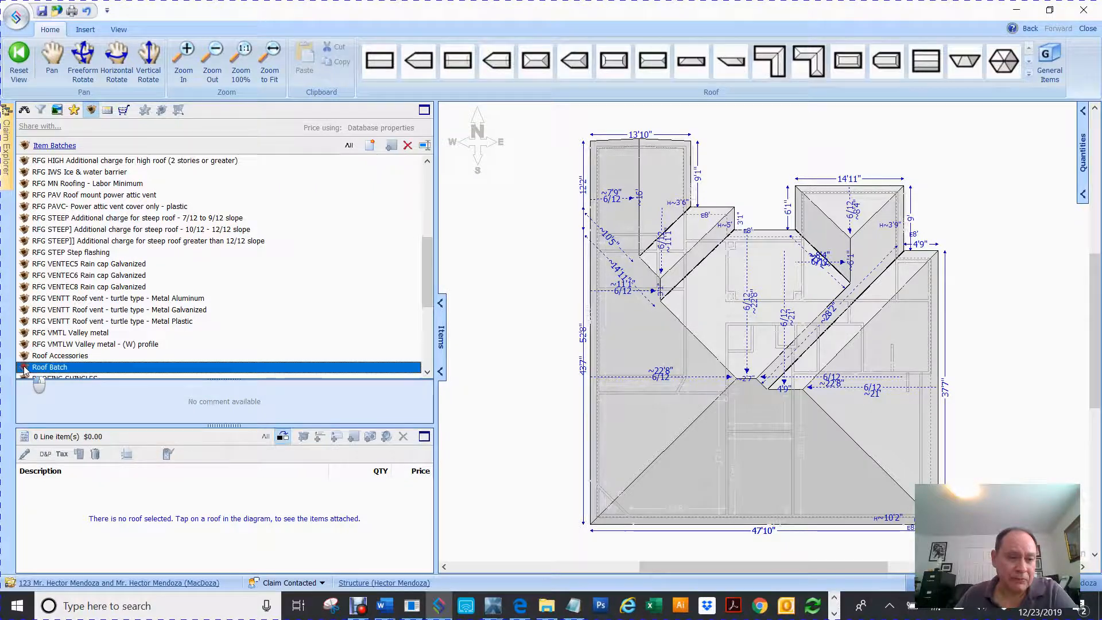
pyautogui.click(550, 206)
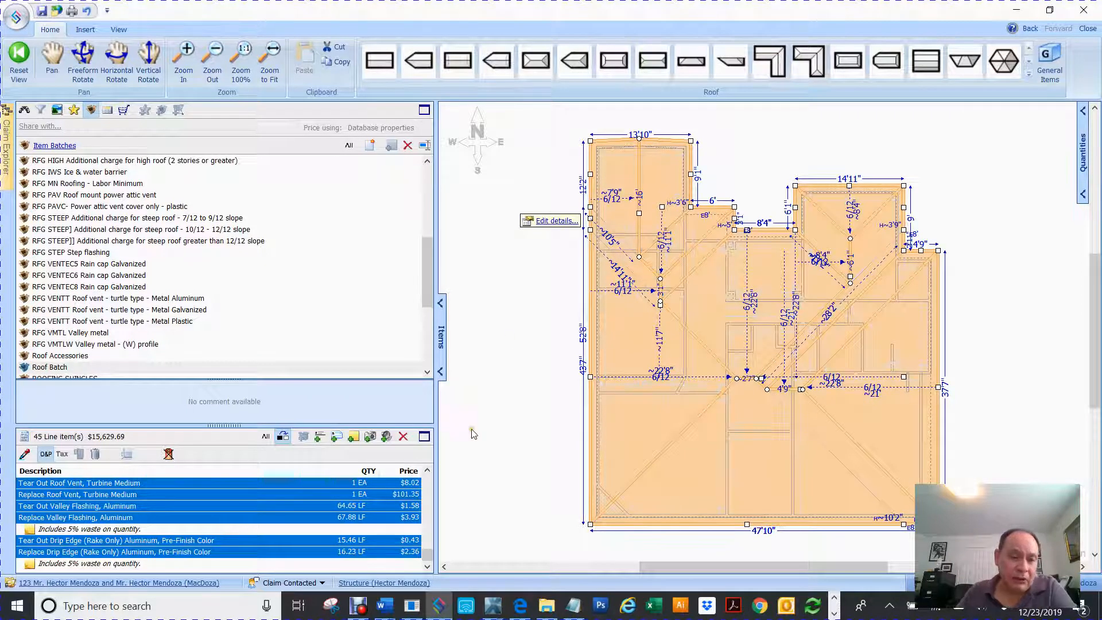
# - Examine the line items attached to the roofs, enlarging the line item list to show more of them at once
pyautogui.moveTo(428, 554); pyautogui.dragTo(428, 472)
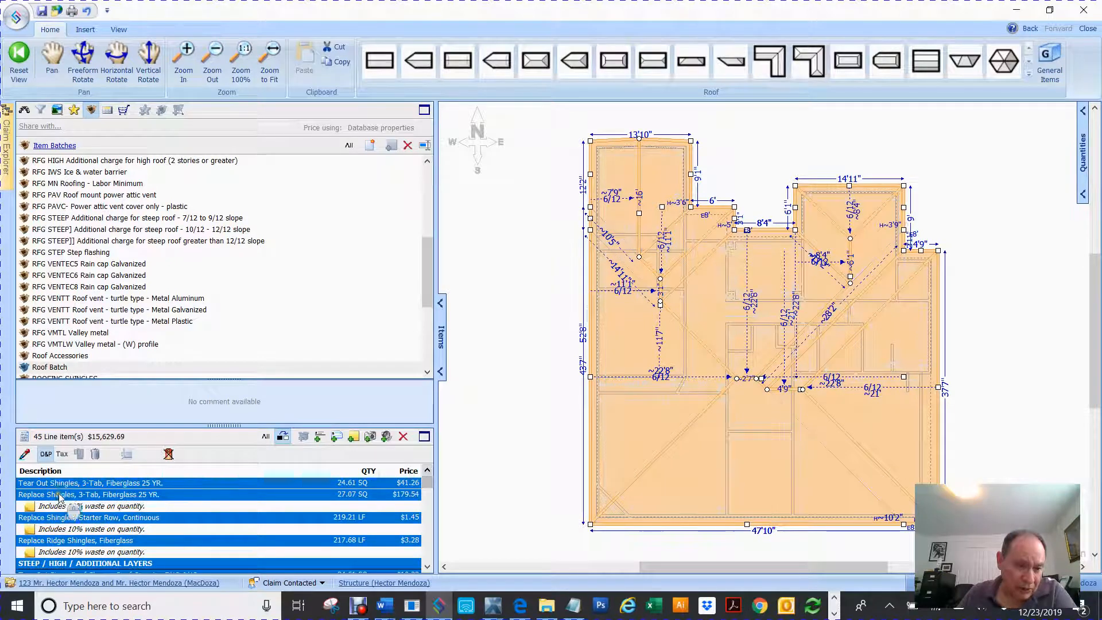
pyautogui.scroll(-3, 60, 496)
pyautogui.scroll(-3, 60, 496)
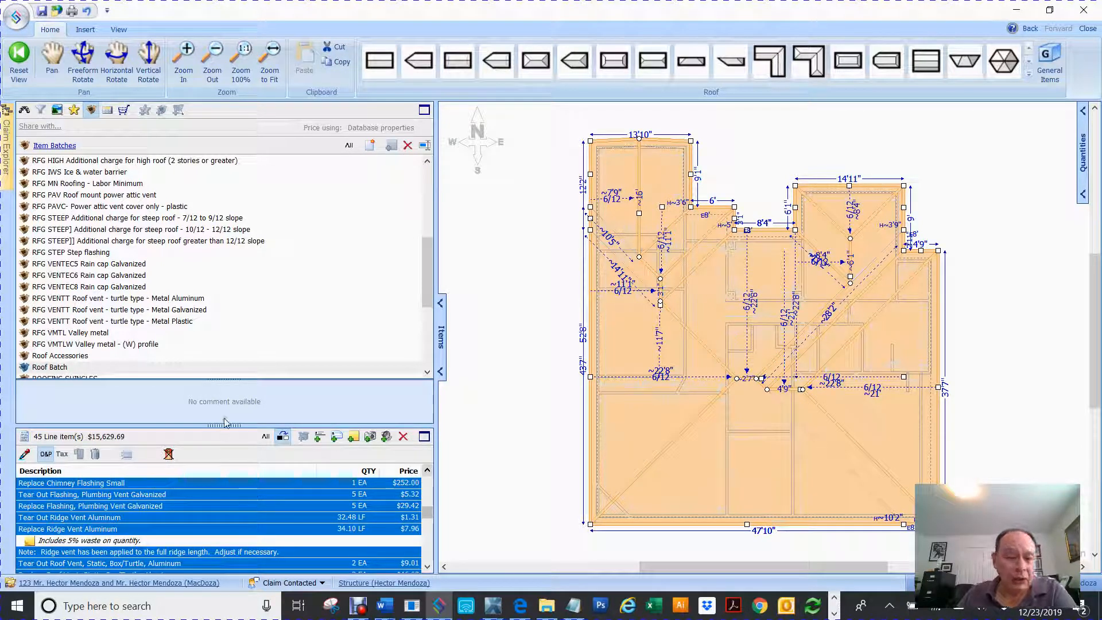
pyautogui.moveTo(219, 426); pyautogui.dragTo(230, 341)
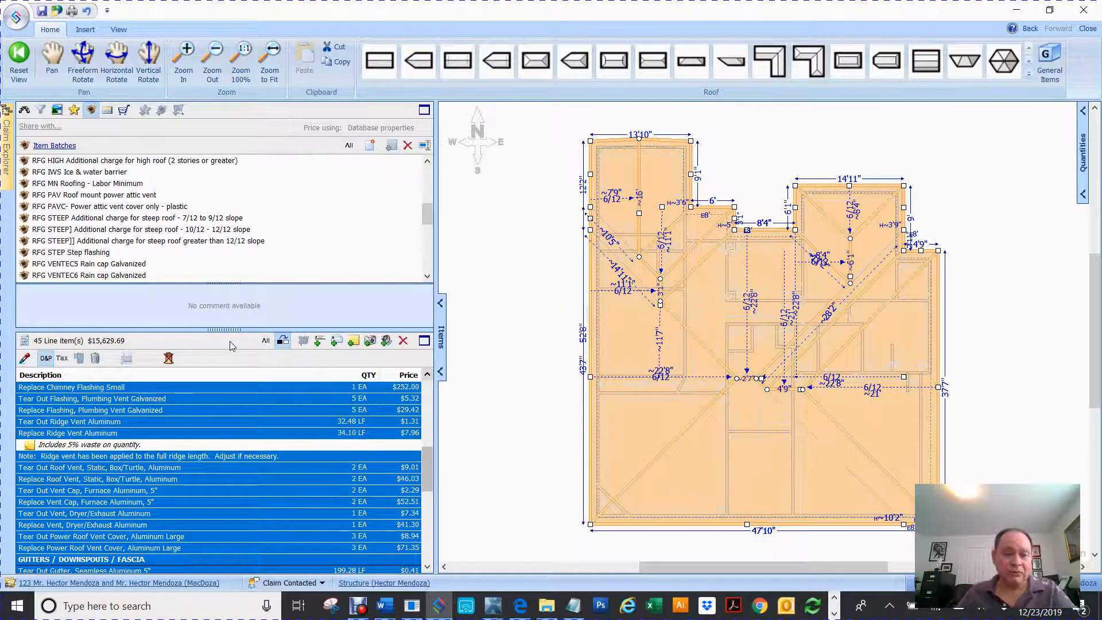
pyautogui.moveTo(427, 476); pyautogui.dragTo(425, 396)
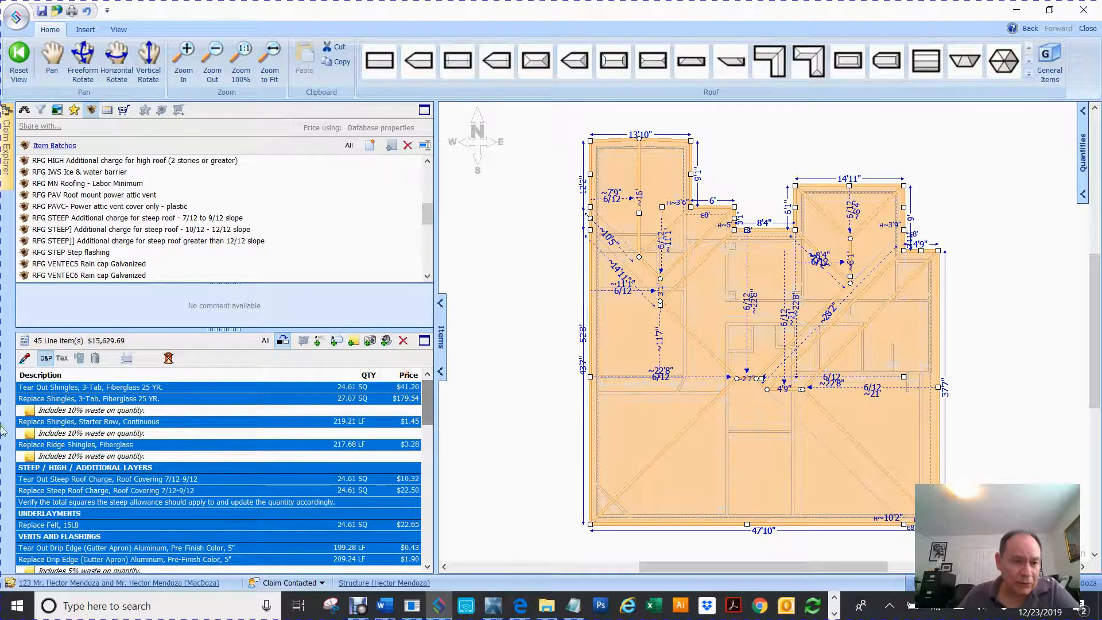
# - Check the tear-out and replace items for the 3-tab shingles and delete the continuous shingle starter row item
pyautogui.click(52, 387)
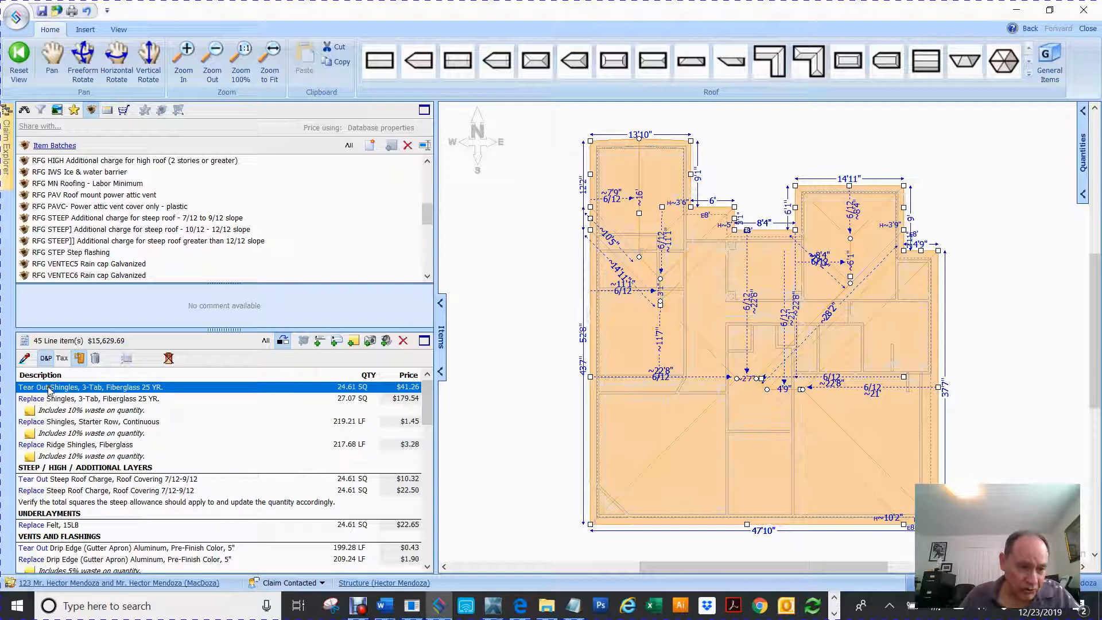
pyautogui.click(48, 400)
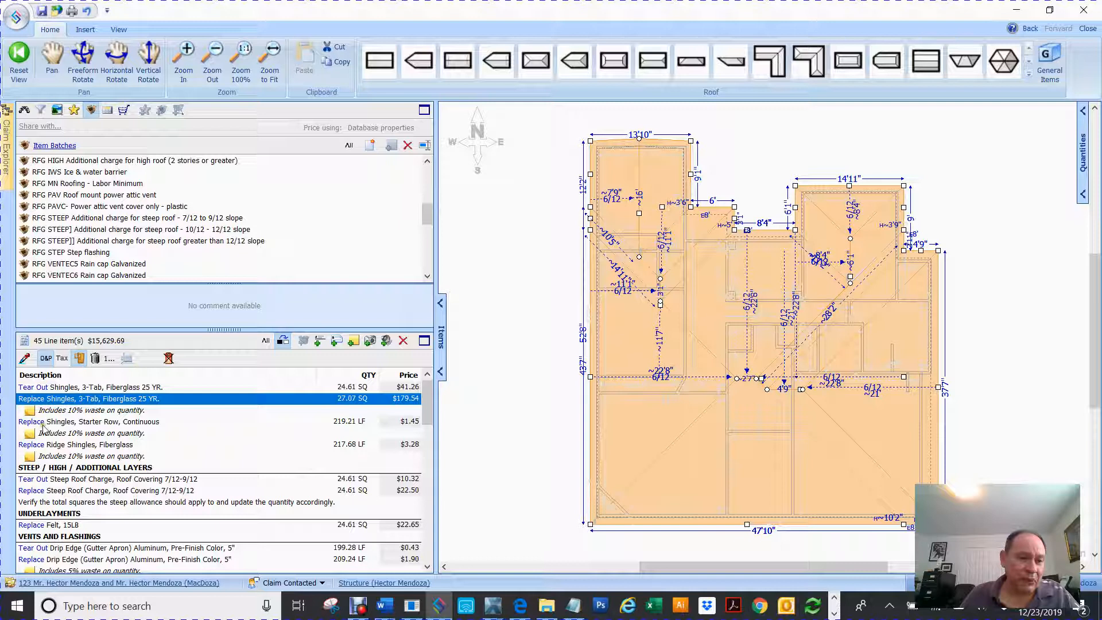
pyautogui.click(44, 423)
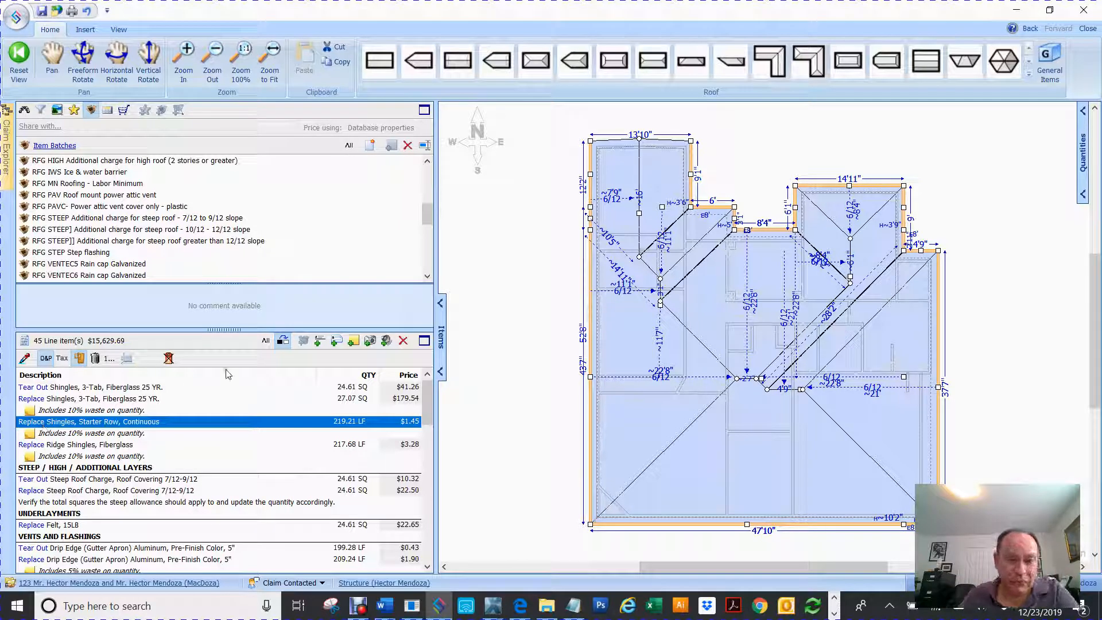
pyautogui.click(404, 344)
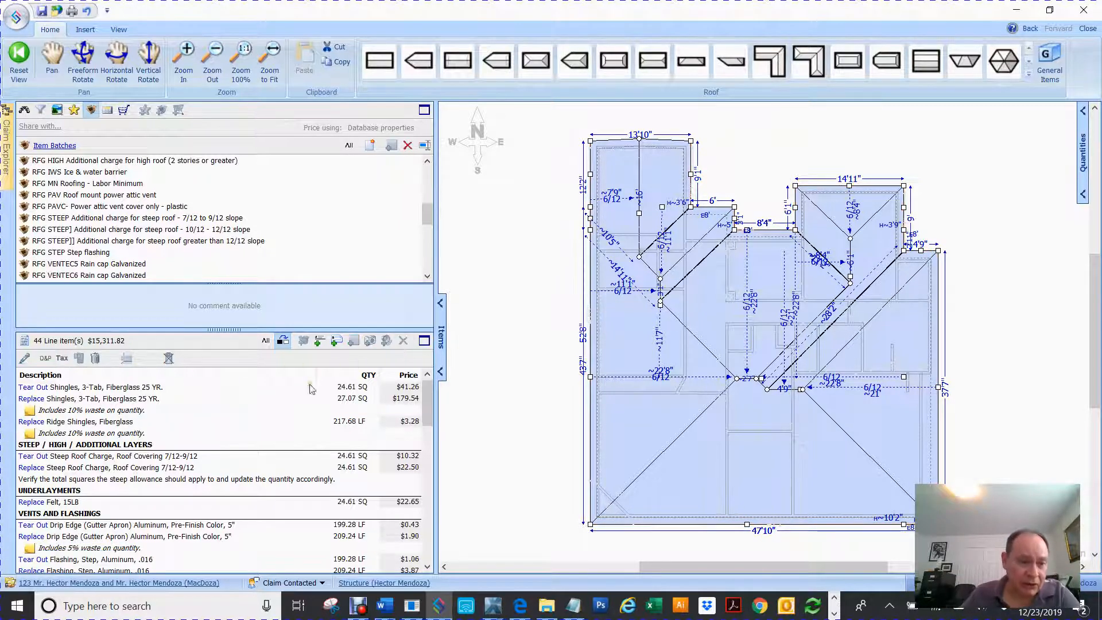
# - Check the tear-out steep roof charge item, clear the roof selection and reselect all roof sections in the diagram
pyautogui.scroll(-1, 92, 440)
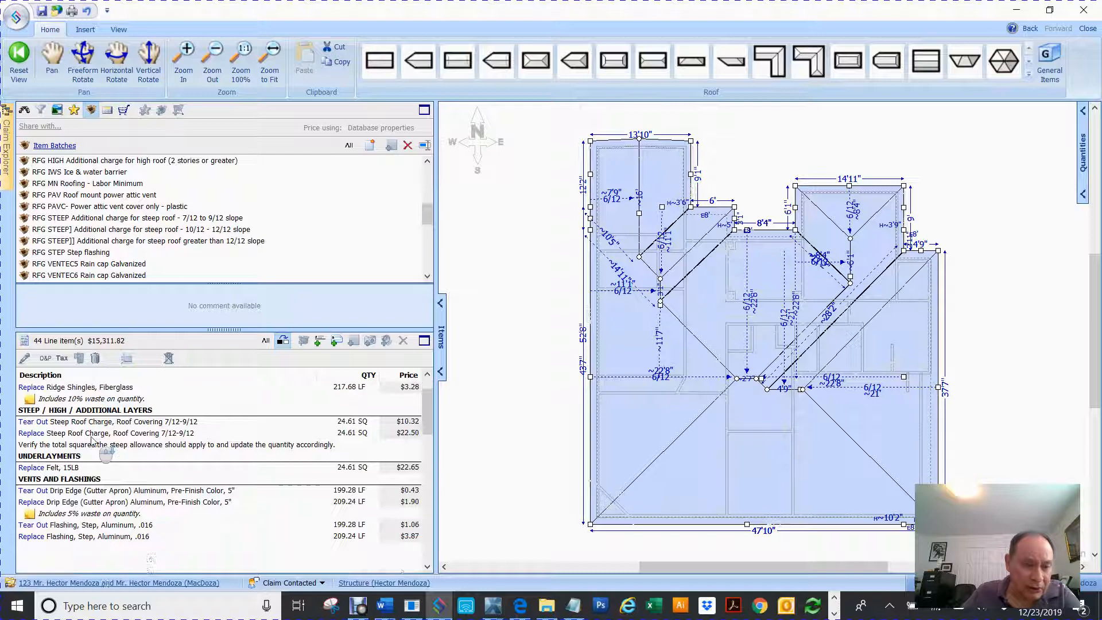
pyautogui.click(44, 426)
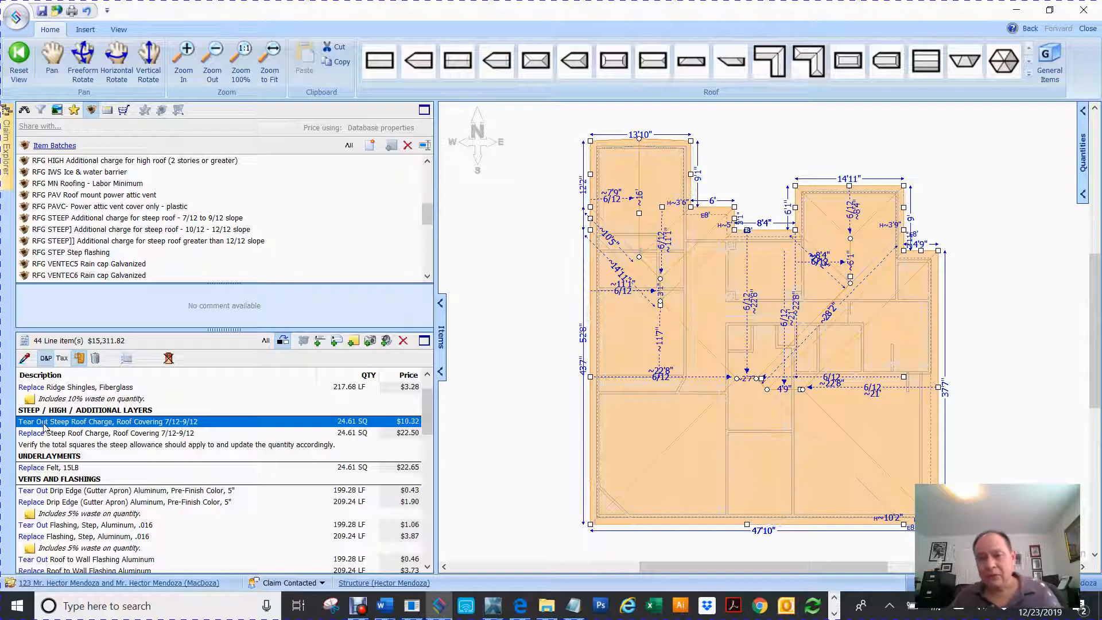
pyautogui.click(497, 238)
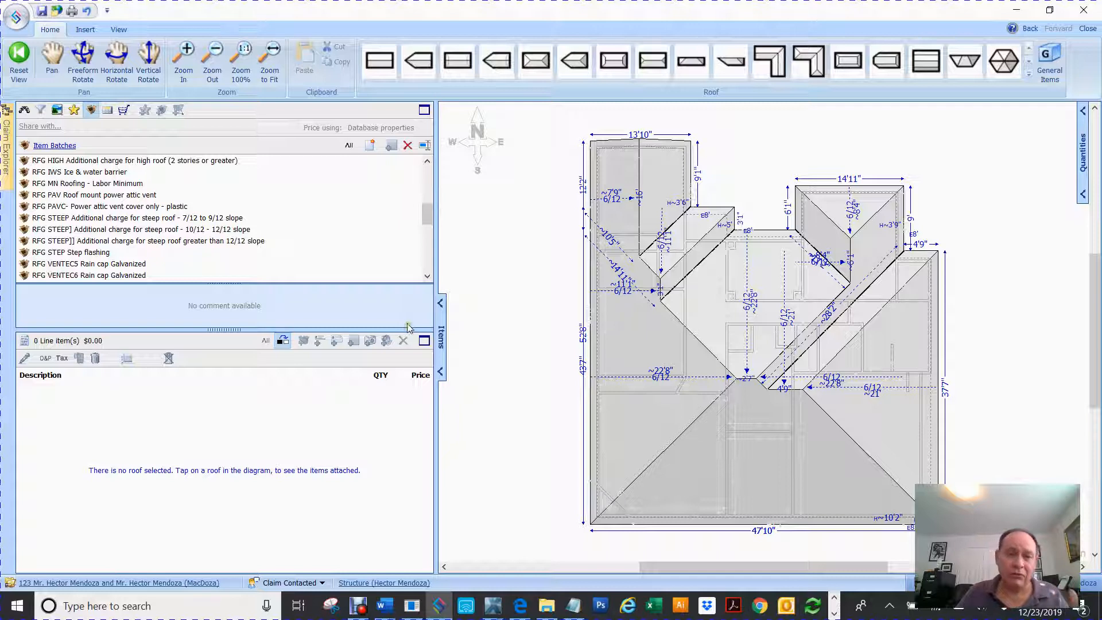
pyautogui.moveTo(557, 120); pyautogui.dragTo(1015, 558)
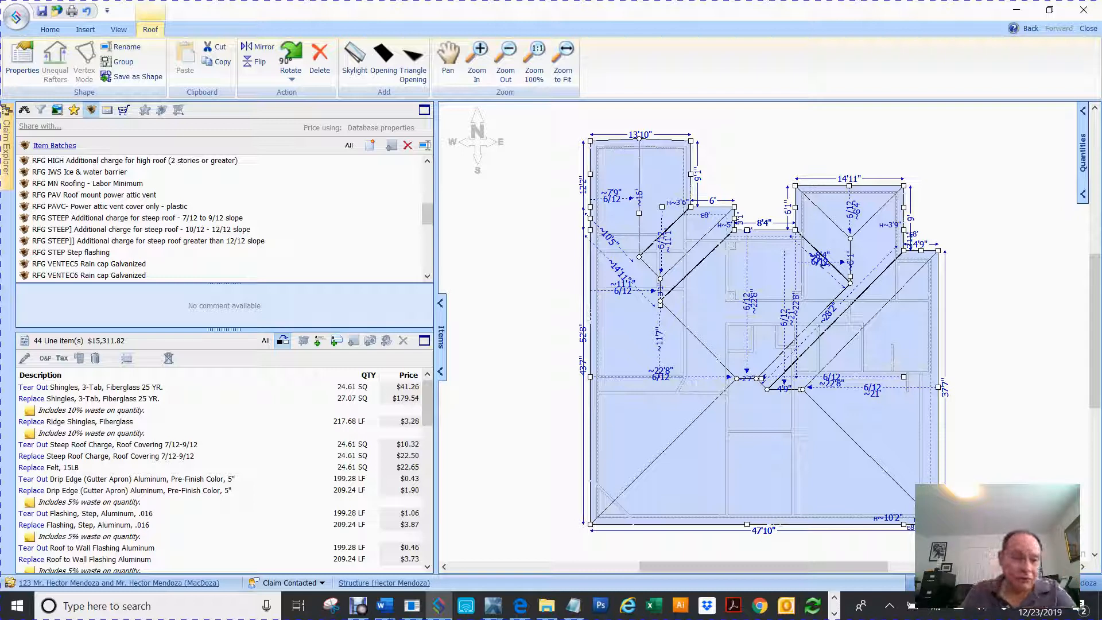
# - Examine the remaining roof line items, from the 15LB felt through gutters, flashings and vents to debris removal
pyautogui.click(33, 468)
pyautogui.scroll(-2, 125, 458)
pyautogui.scroll(-4, 125, 458)
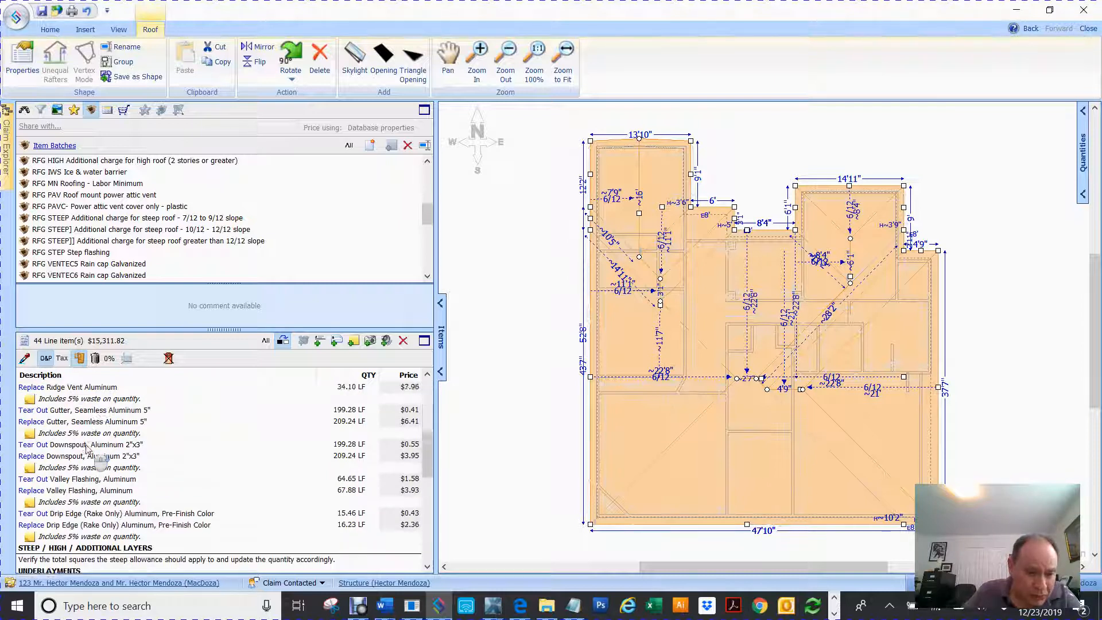
pyautogui.scroll(-1, 86, 450)
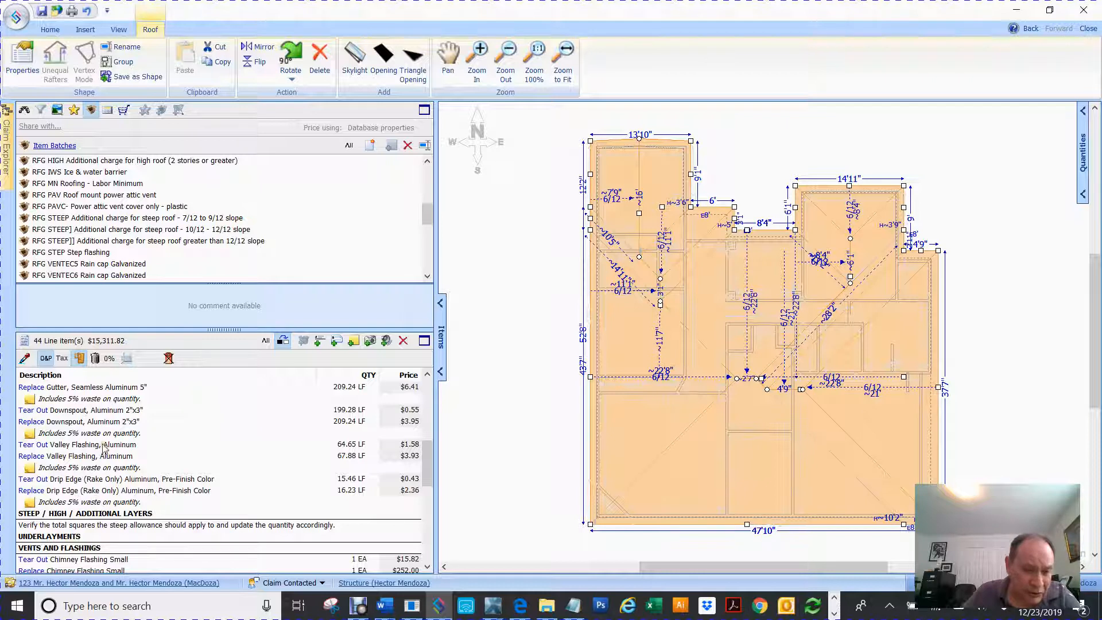
pyautogui.scroll(-3, 101, 454)
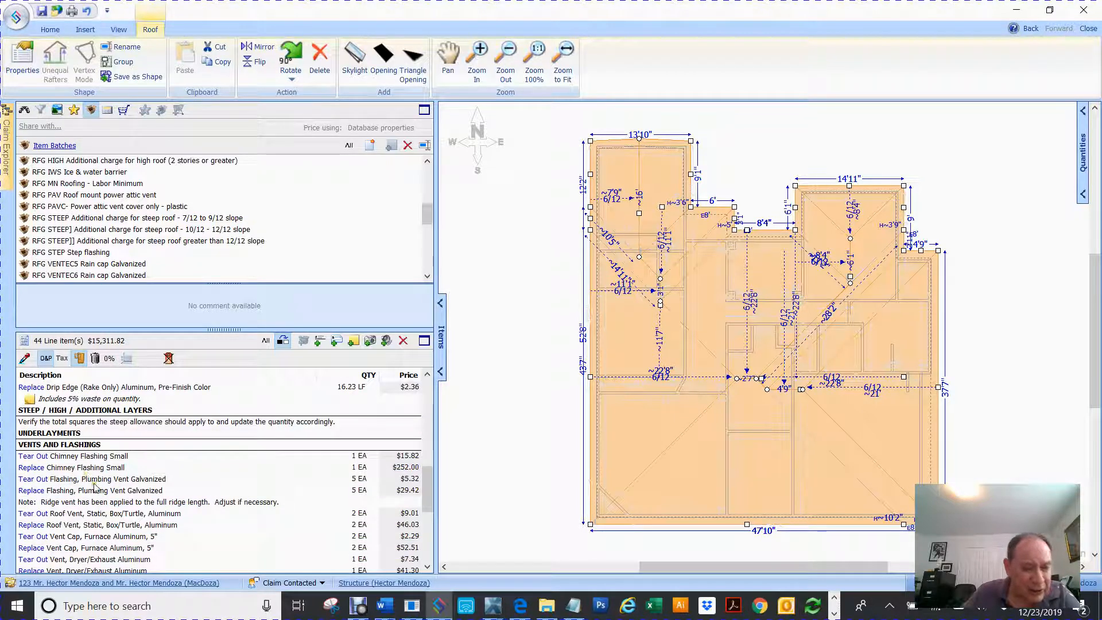
pyautogui.scroll(-4, 97, 485)
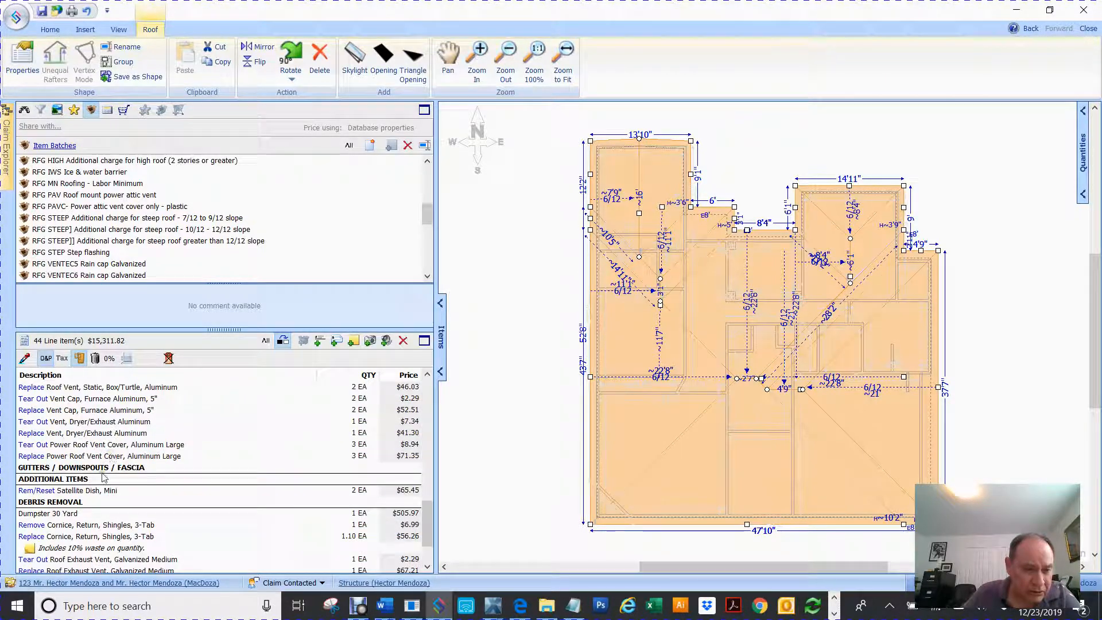
pyautogui.scroll(-2, 109, 470)
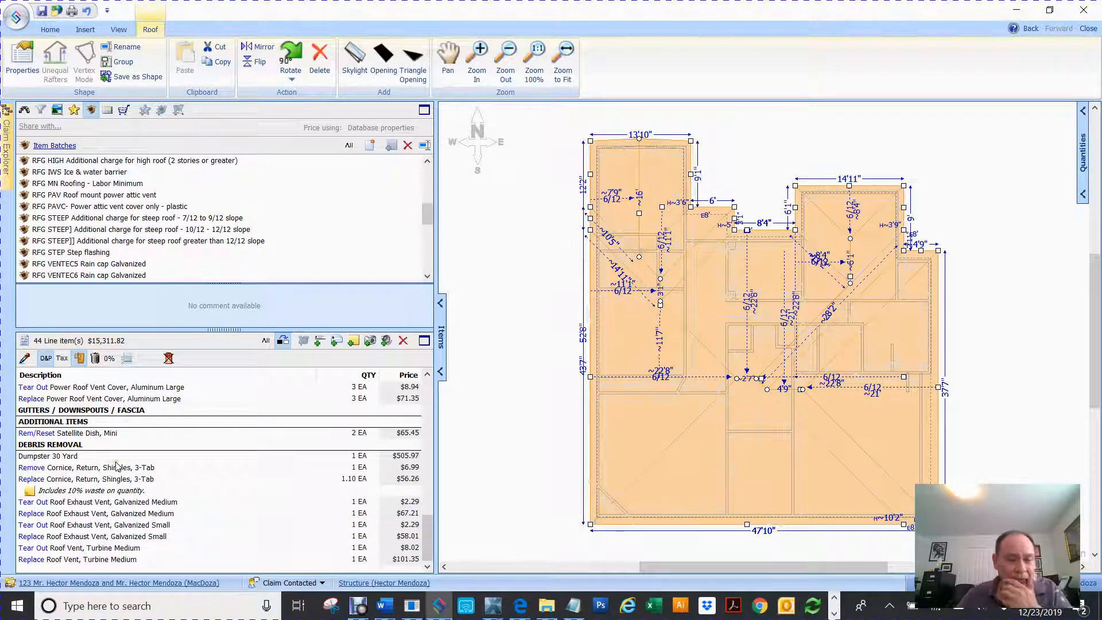
# - Open the Structure estimate and review the line items in its Roofplan section
pyautogui.click(365, 583)
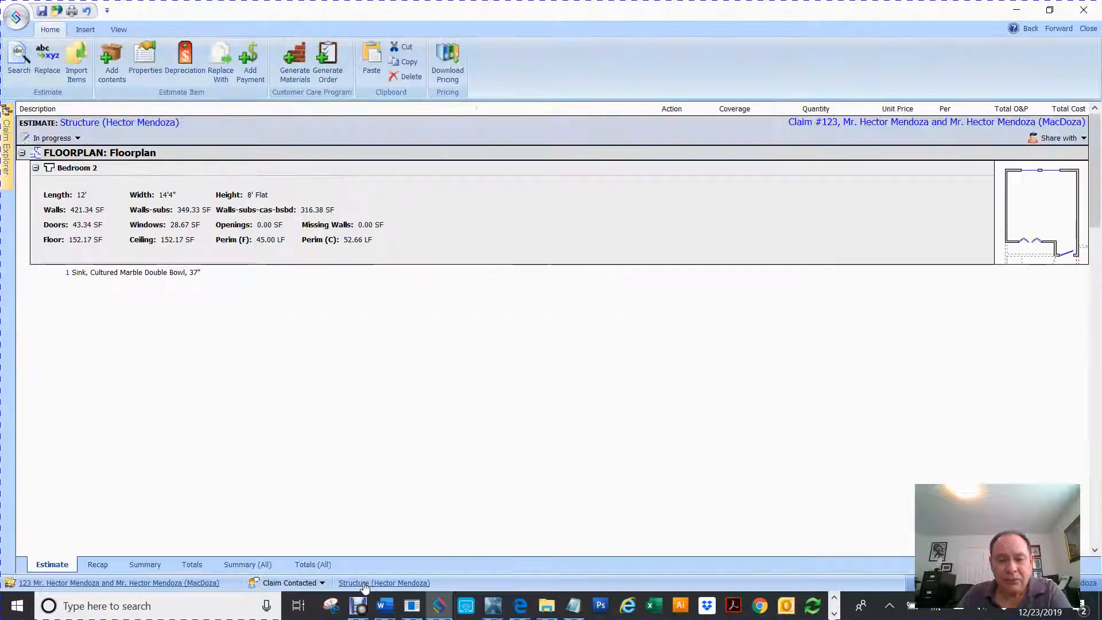
pyautogui.scroll(-10, 309, 382)
pyautogui.scroll(-10, 304, 380)
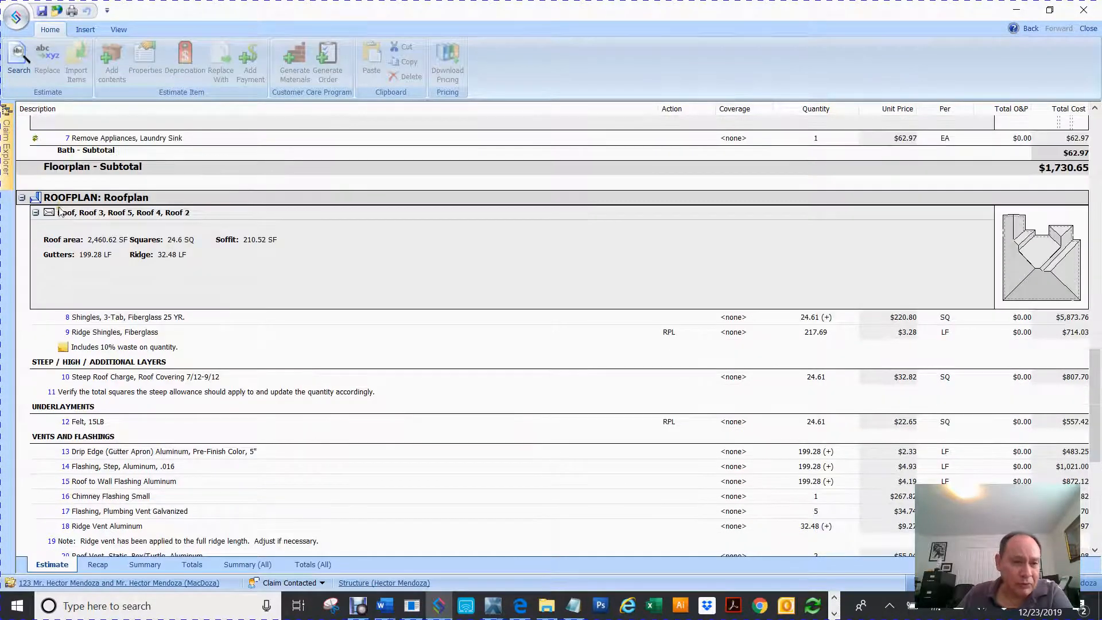
pyautogui.scroll(-2, 172, 304)
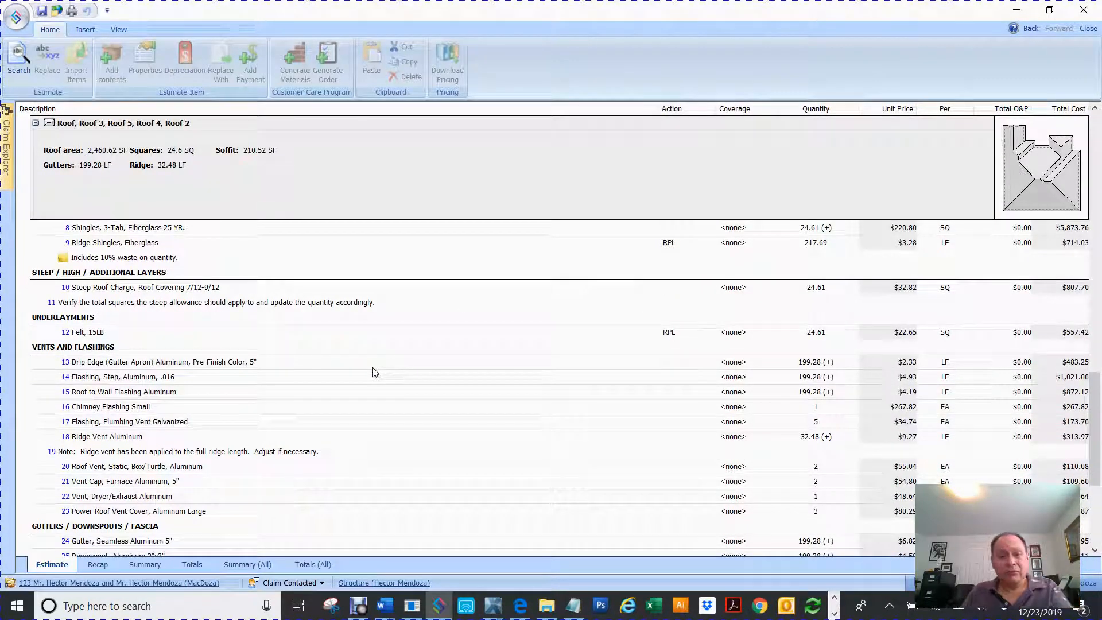
pyautogui.scroll(-5, 280, 375)
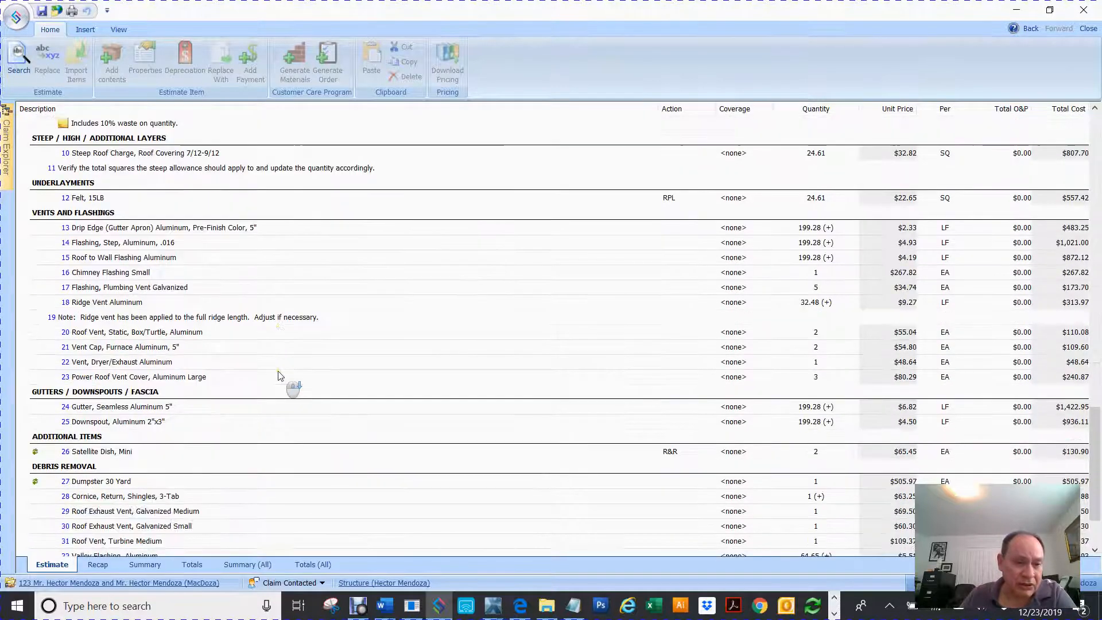
pyautogui.scroll(10, 278, 374)
pyautogui.scroll(-8, 278, 374)
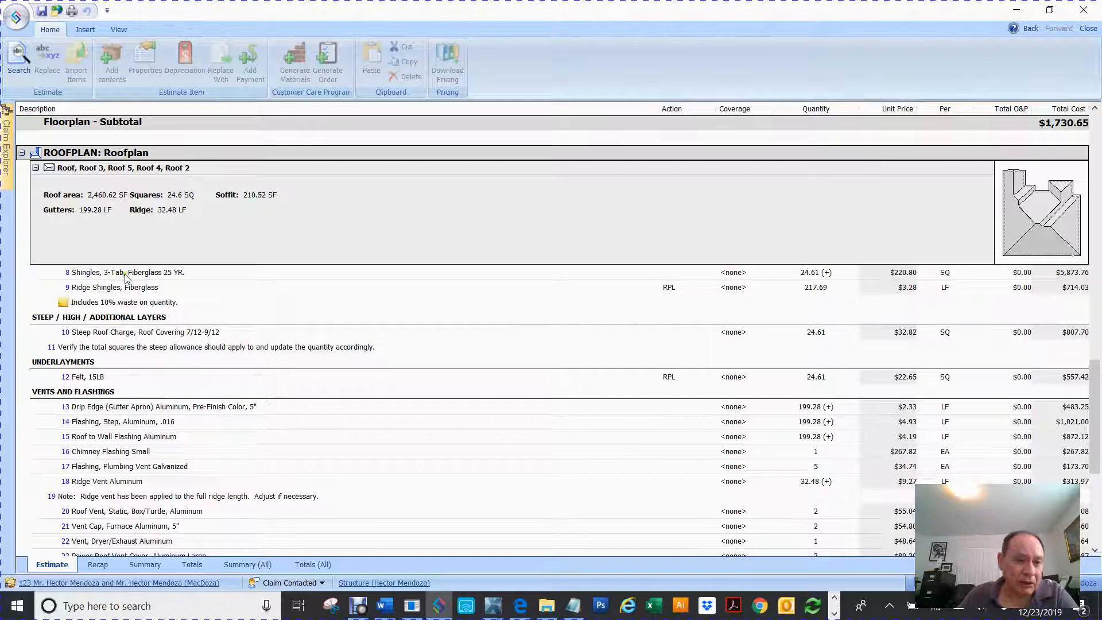
# - Delete the Steep Roof Charge 7/12-9/12 item and the note about verifying the steep allowance squares from the Roofplan estimate
pyautogui.click(126, 275)
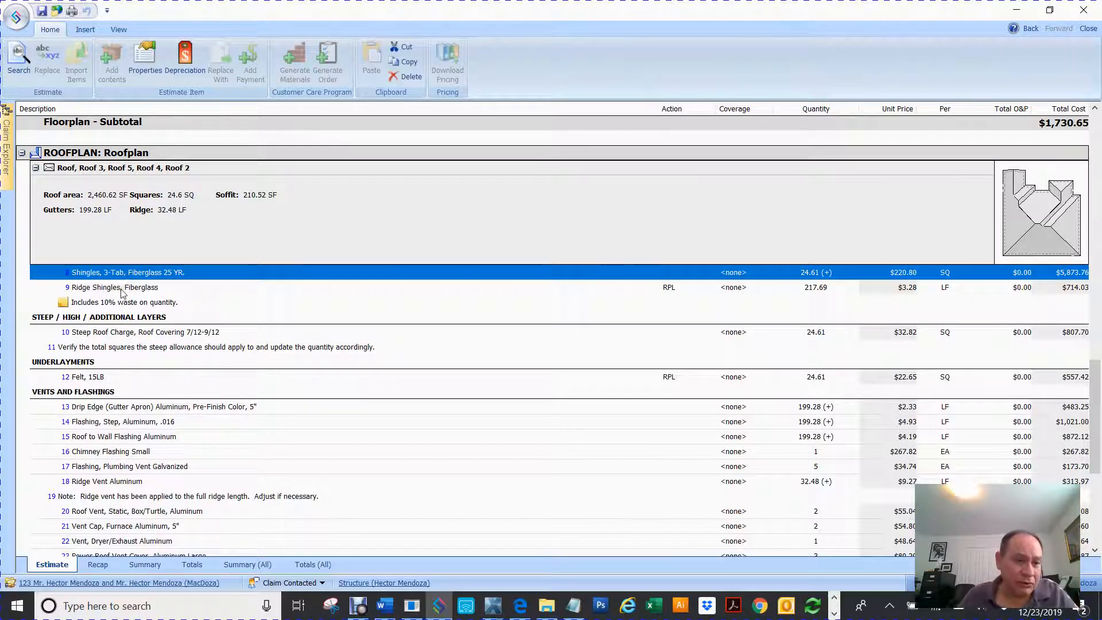
pyautogui.click(122, 290)
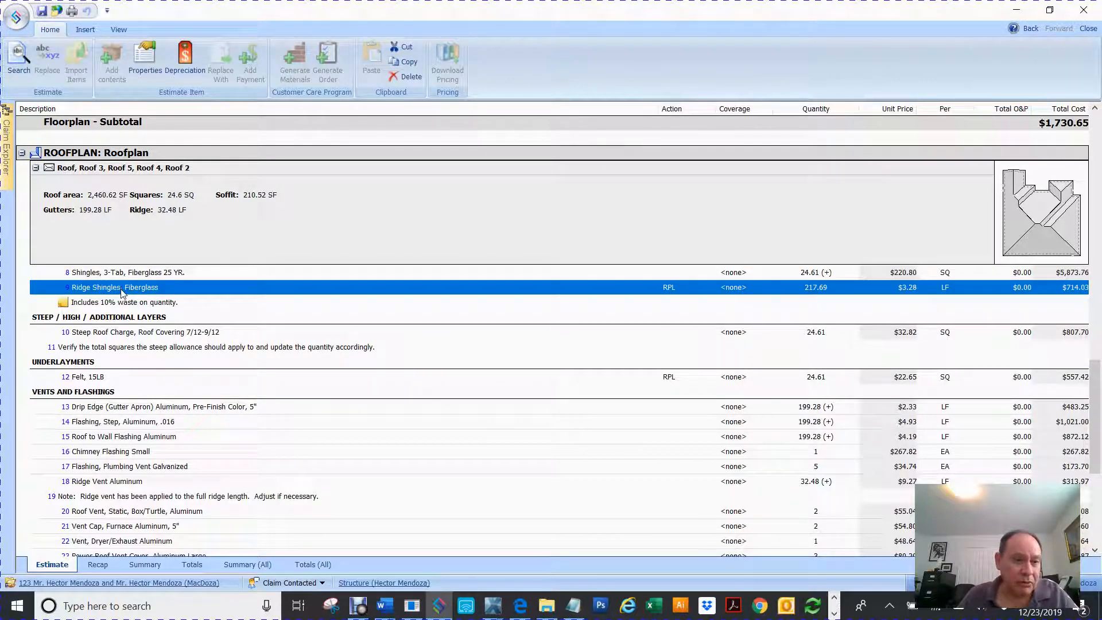
pyautogui.click(104, 334)
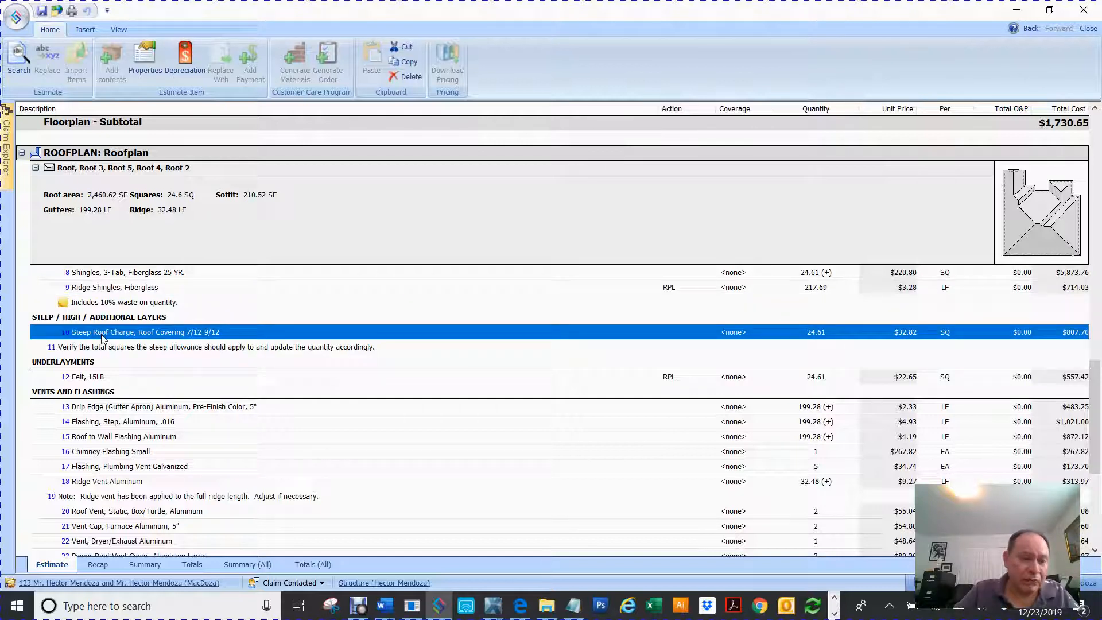
pyautogui.press('Delete')
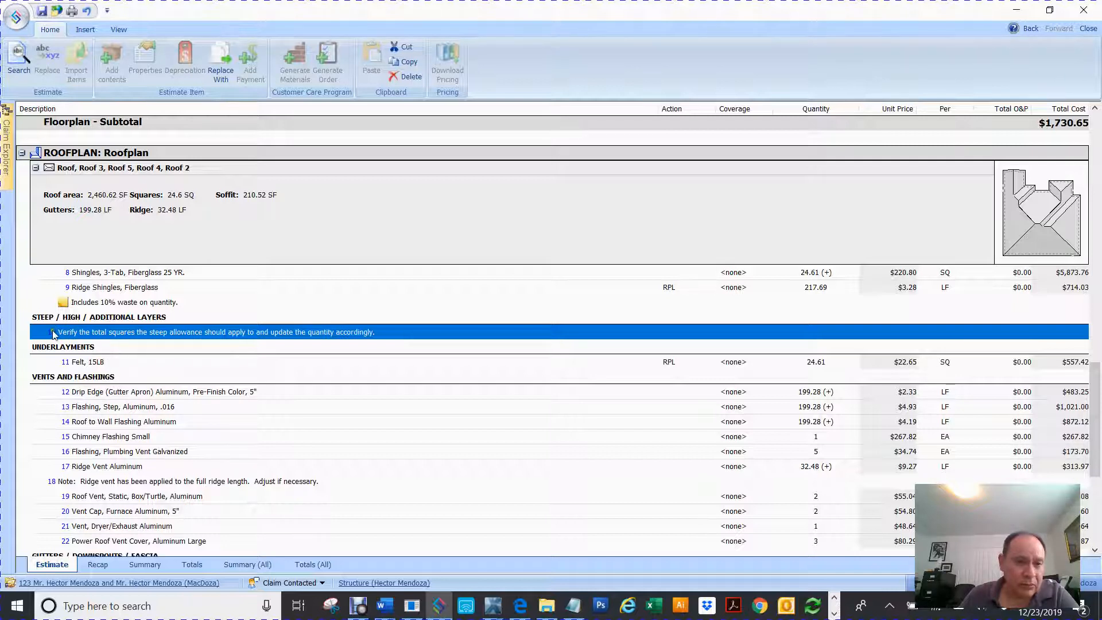
pyautogui.press('Delete')
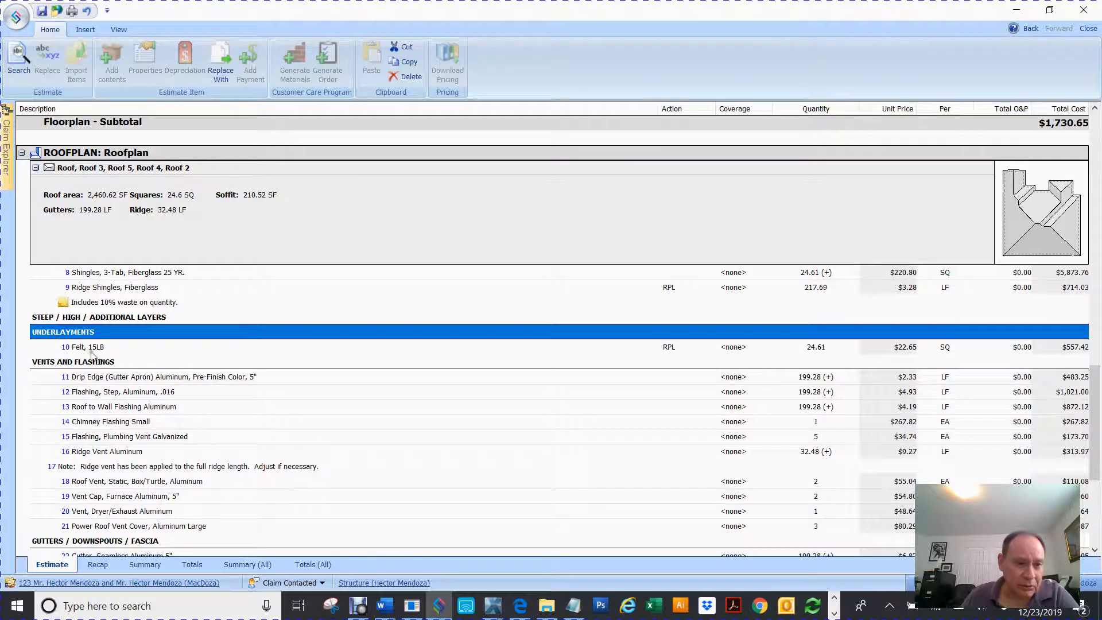
# - Delete the static box/turtle Roof Vent and the aluminum Dryer/Exhaust Vent items from the Roofplan estimate
pyautogui.press('Down')
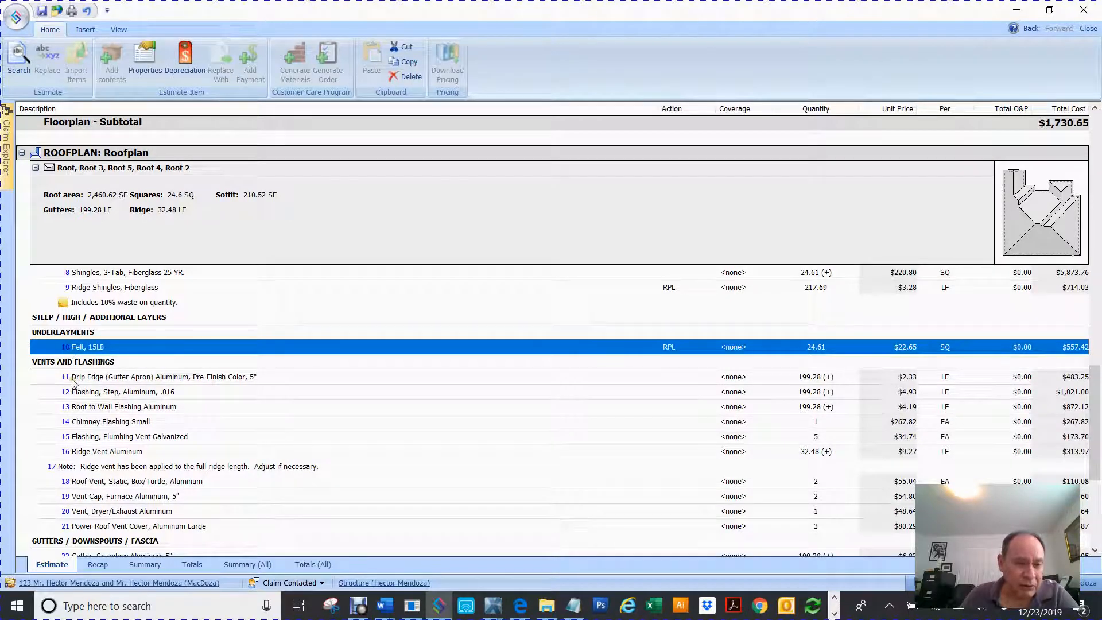
pyautogui.click(72, 380)
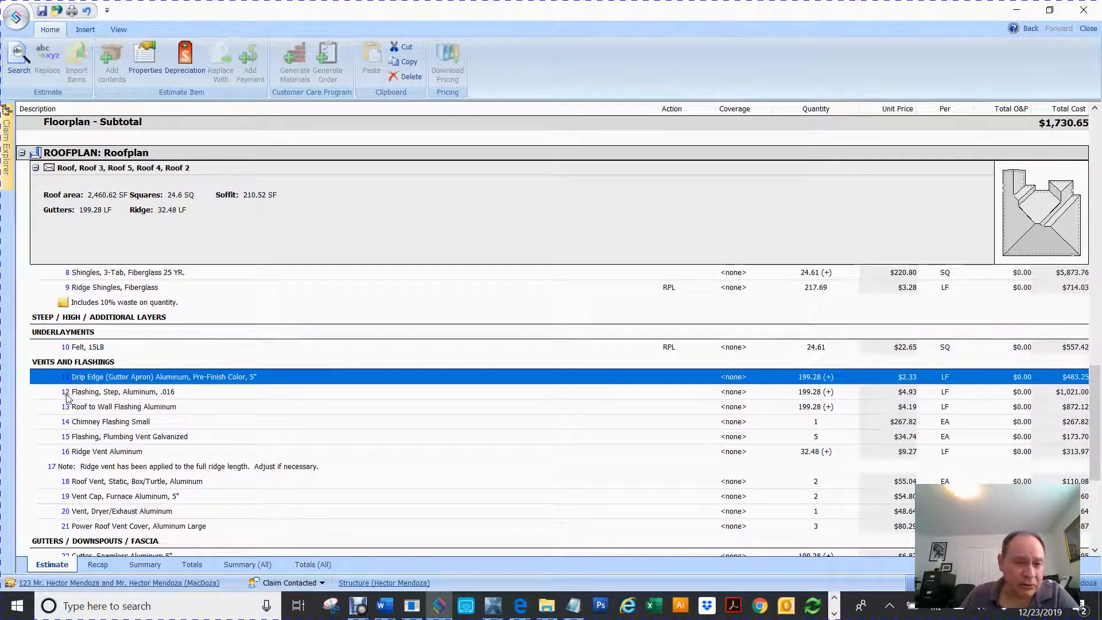
pyautogui.click(67, 394)
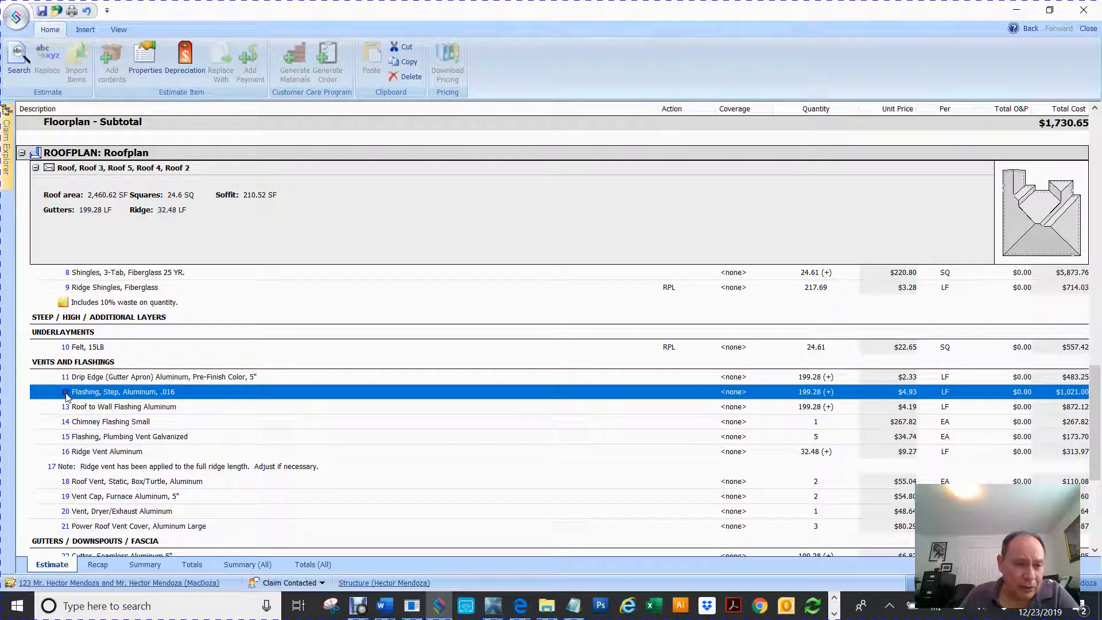
pyautogui.scroll(-1, 75, 445)
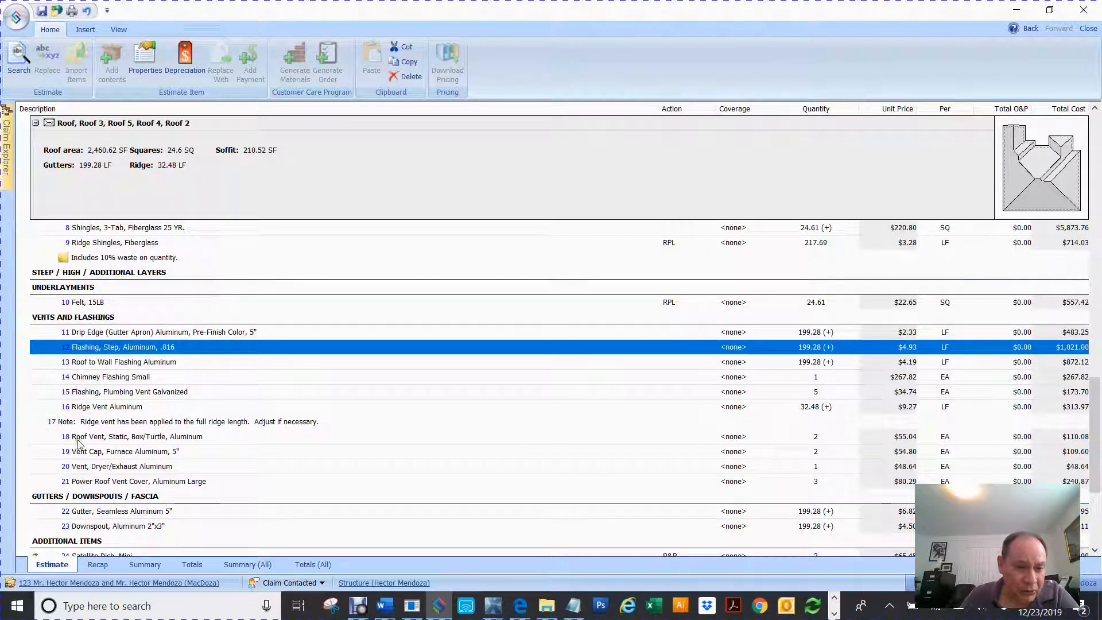
pyautogui.click(80, 441)
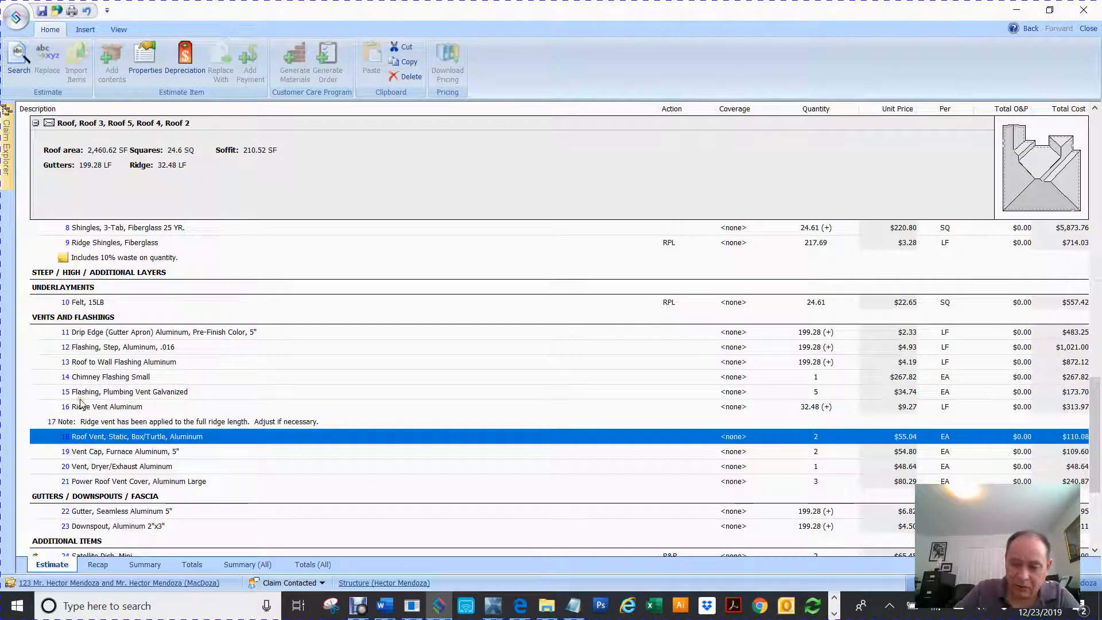
pyautogui.press('Delete')
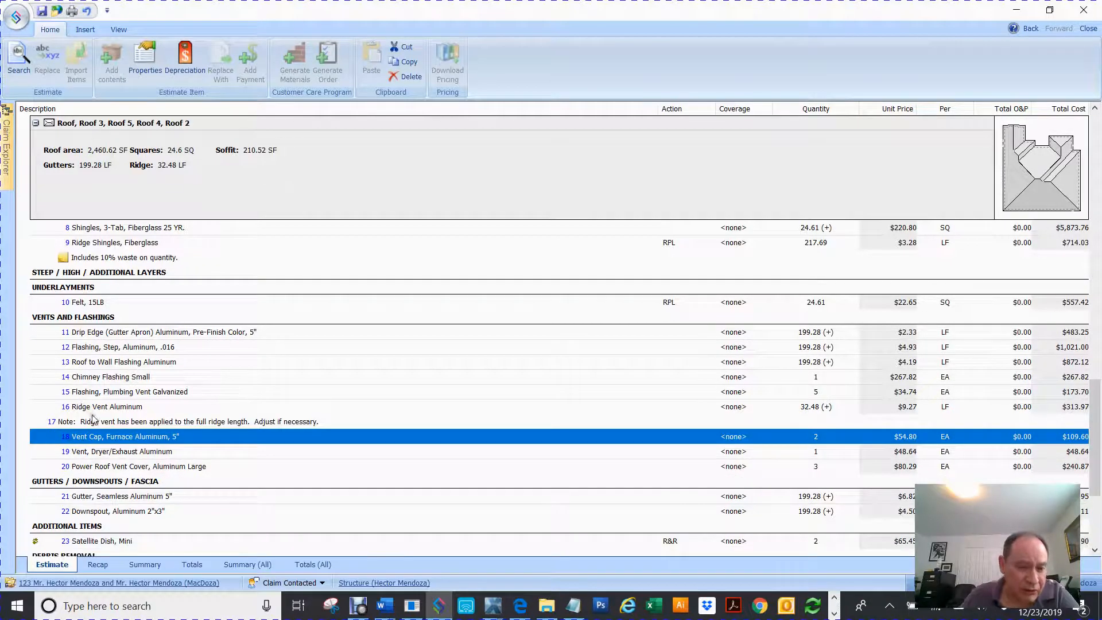
pyautogui.click(82, 453)
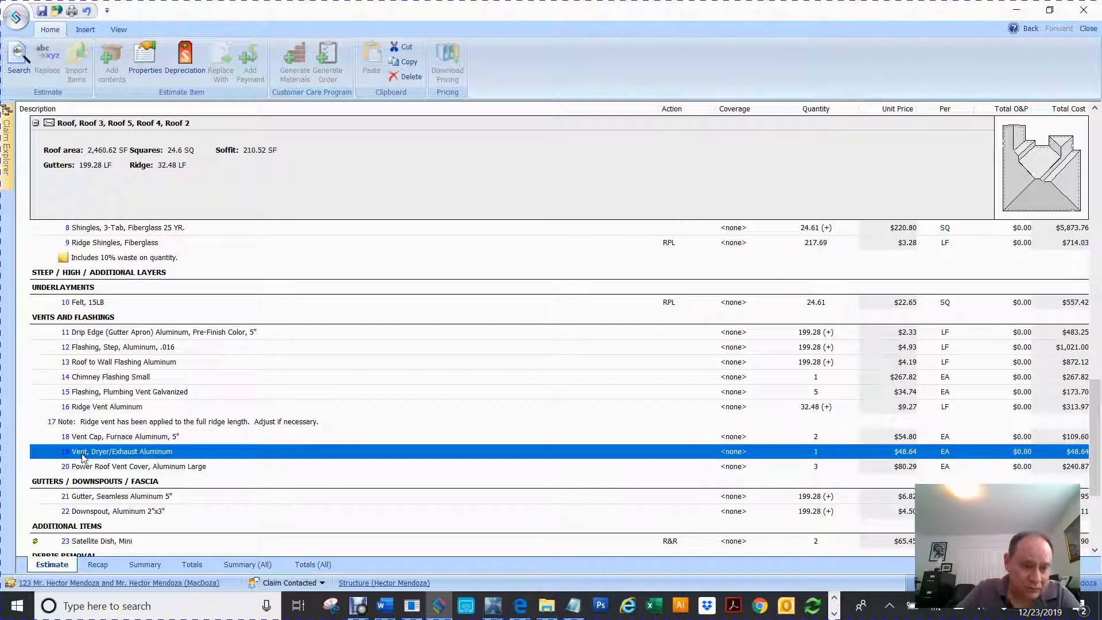
pyautogui.press('Delete')
# - Delete the seamless aluminum Gutter, the aluminum Downspout and the Satellite Dish items, and review the remaining Roofplan line items
pyautogui.scroll(-3, 82, 453)
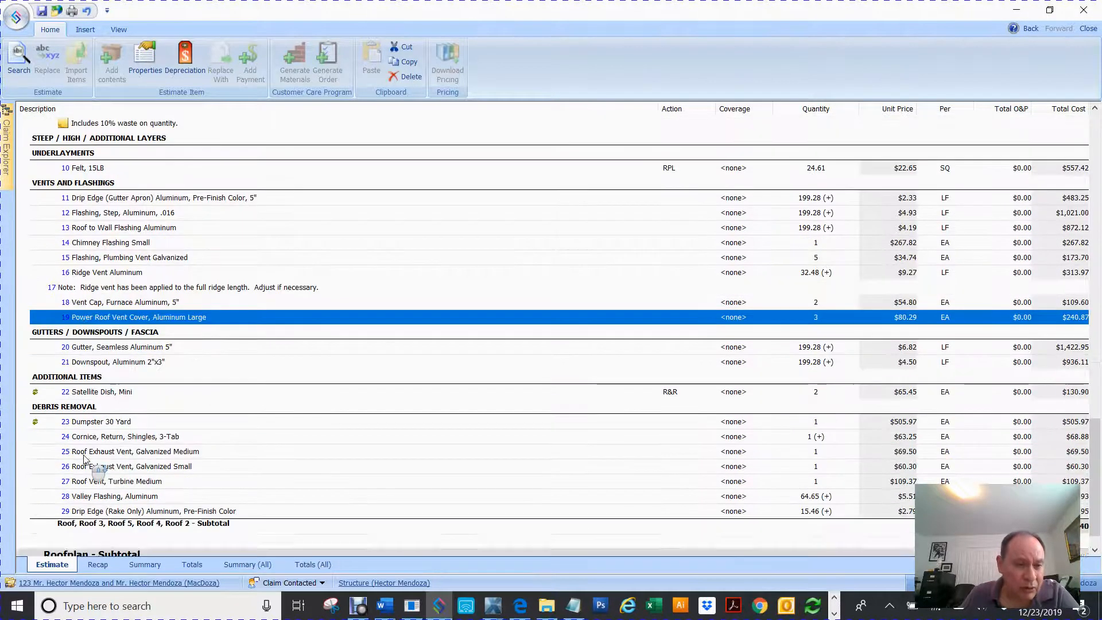
pyautogui.click(75, 350)
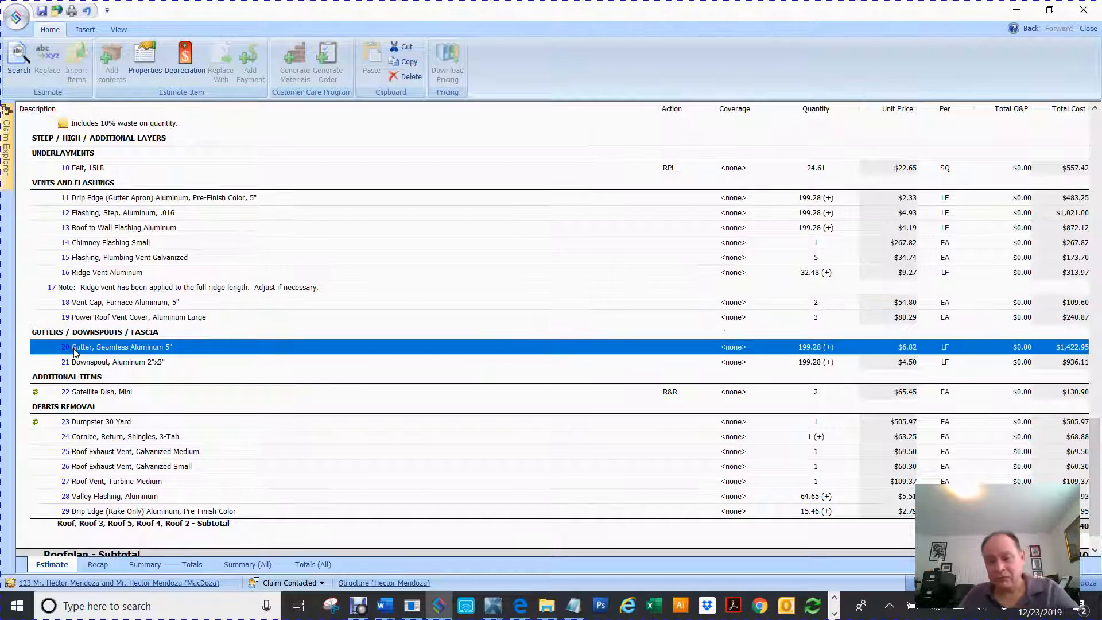
pyautogui.press('Delete')
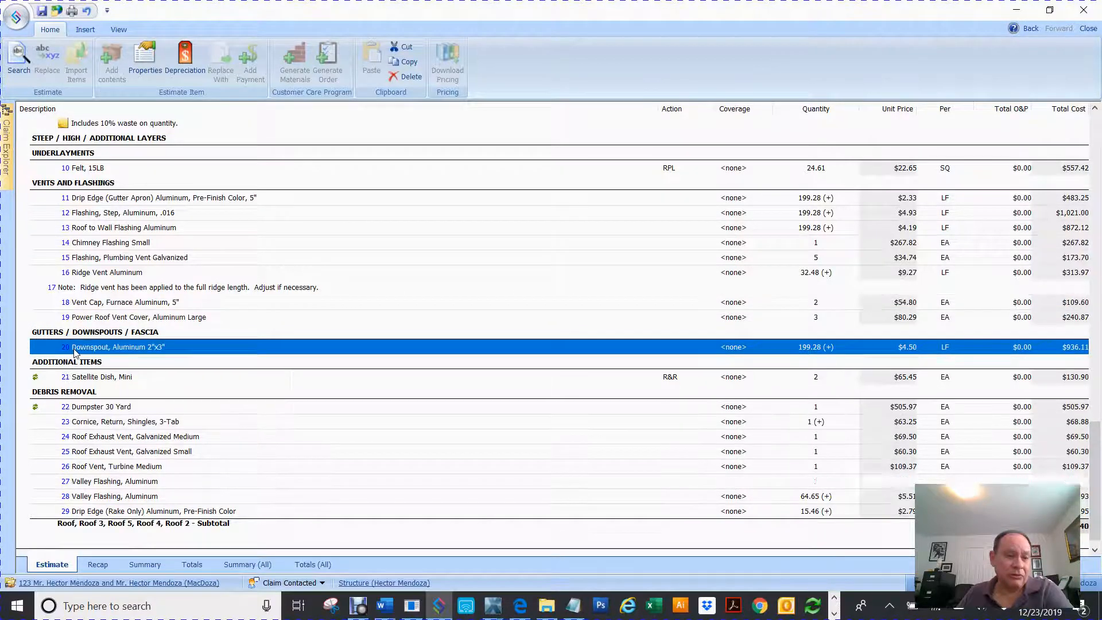
pyautogui.press('Delete')
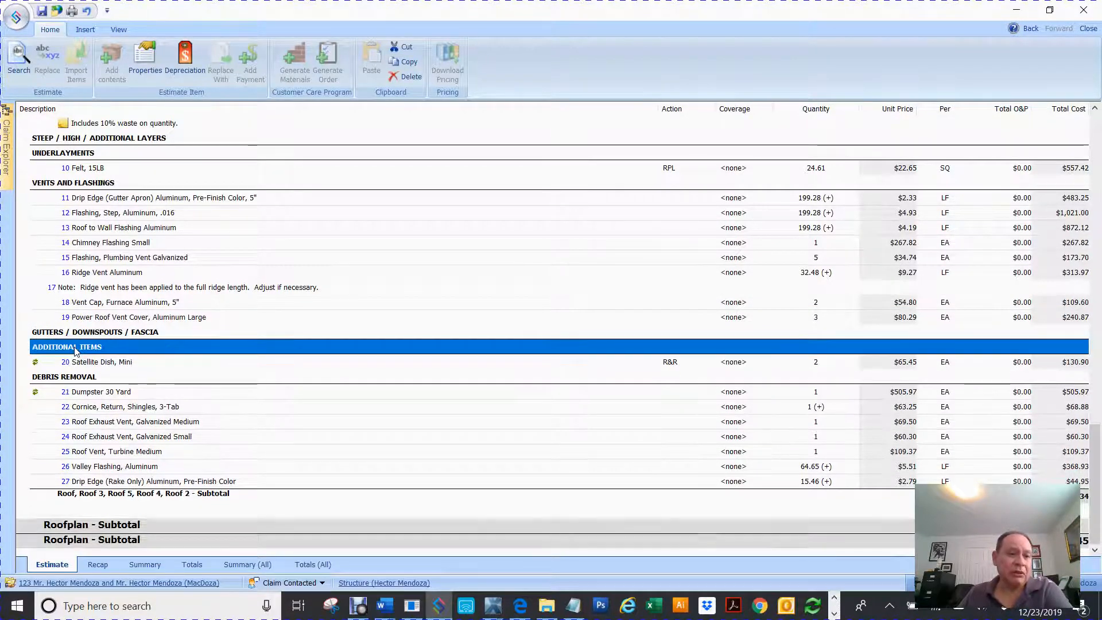
pyautogui.press('Delete')
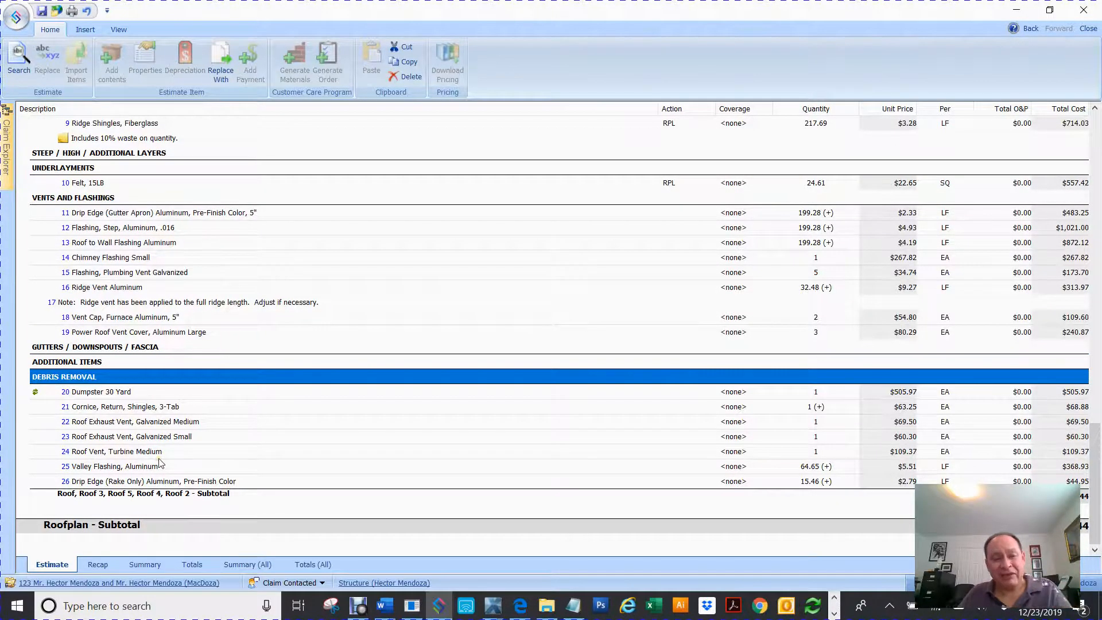
pyautogui.scroll(10, 160, 463)
pyautogui.scroll(-2, 160, 424)
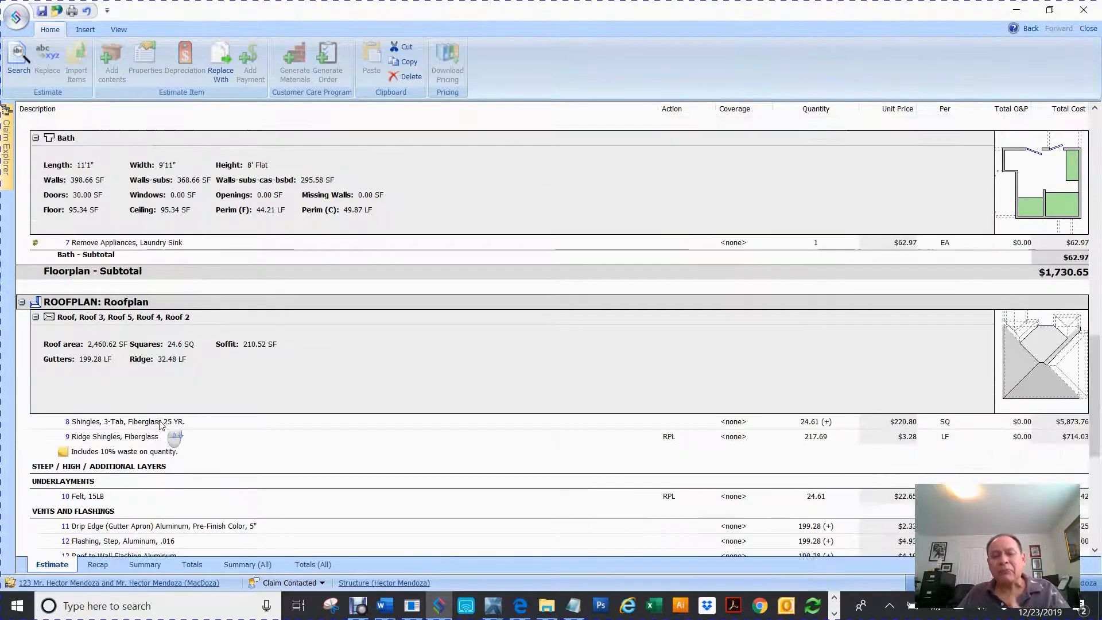
pyautogui.scroll(-6, 161, 424)
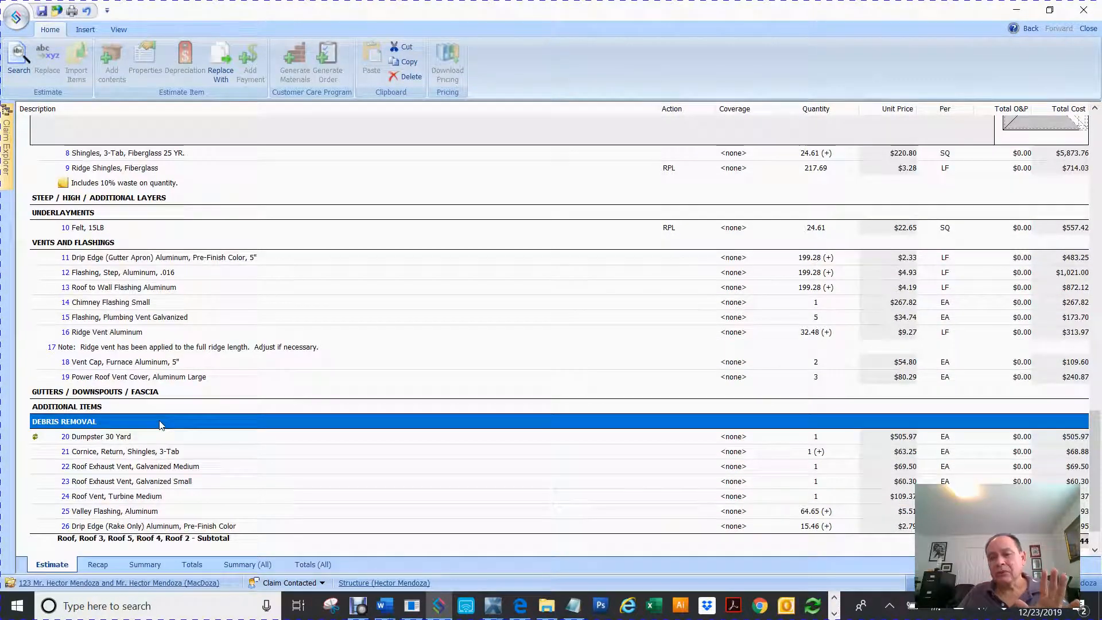
pyautogui.scroll(-1, 161, 425)
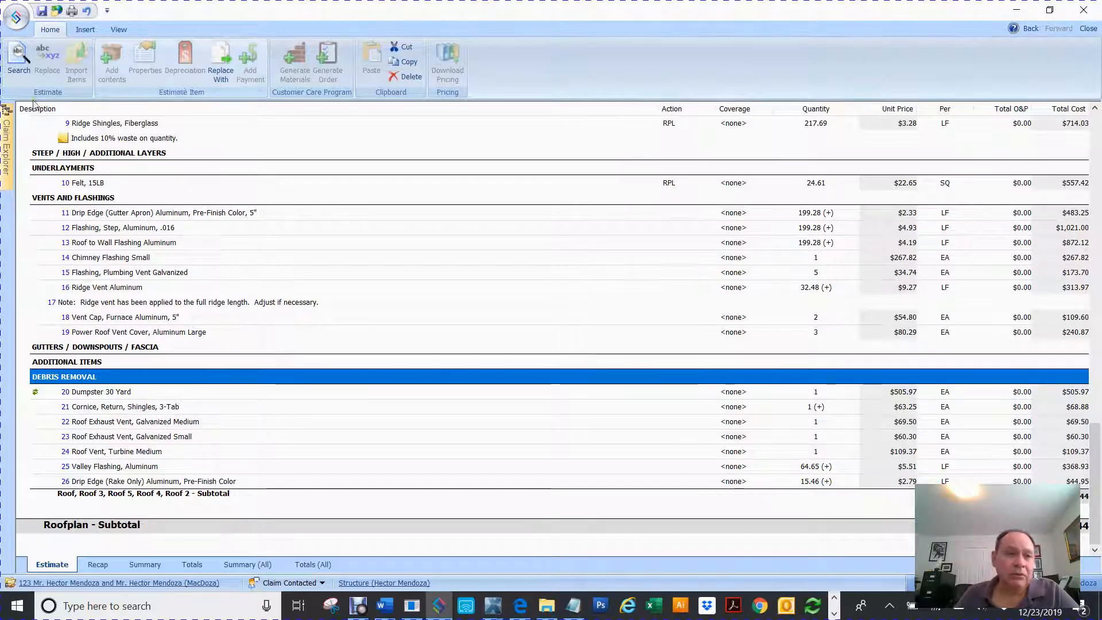
# - Open the Floorplan diagram and select all its rooms to view their attached line items
pyautogui.moveTo(8, 128)
pyautogui.click(90, 234)
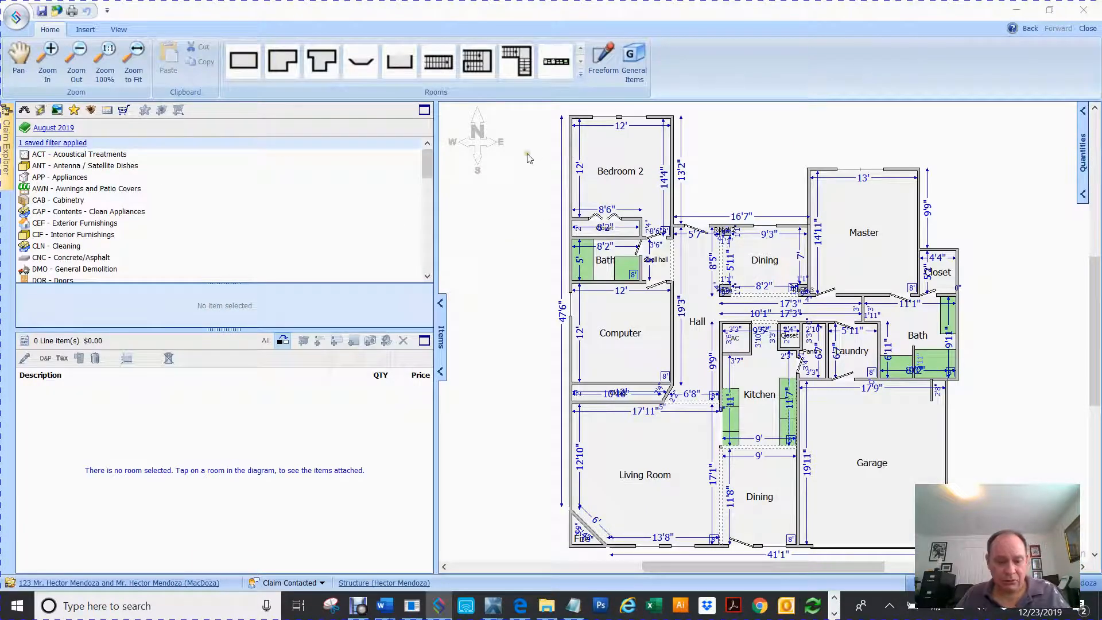
pyautogui.hotkey('ctrl', 'a')
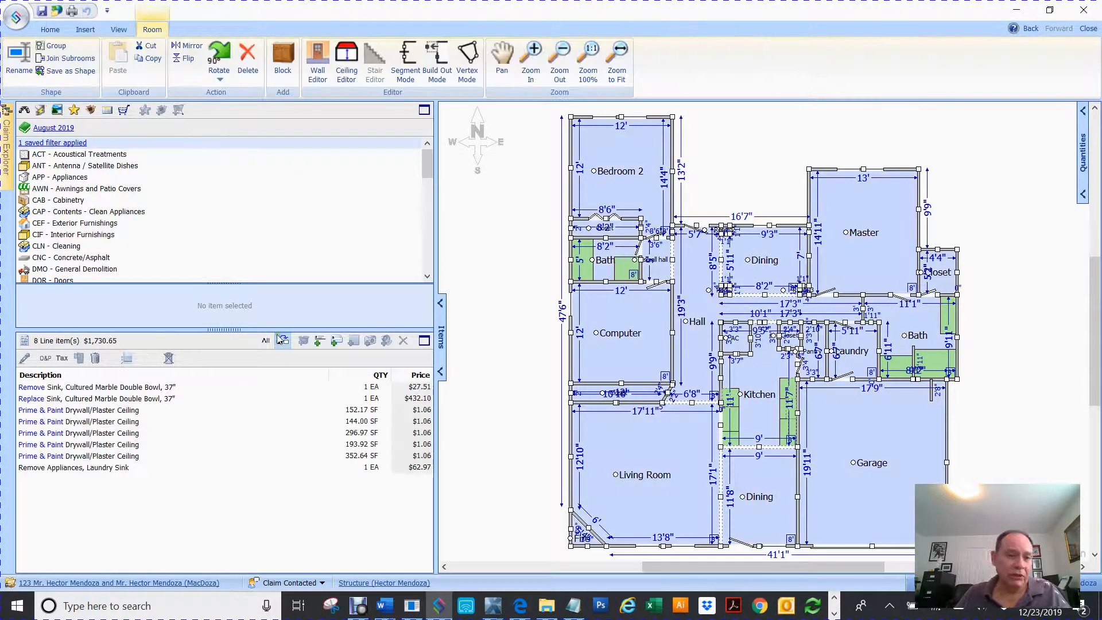
# - Open the Roofplan diagram, select all roof sections and delete every line item attached to them
pyautogui.moveTo(6, 136)
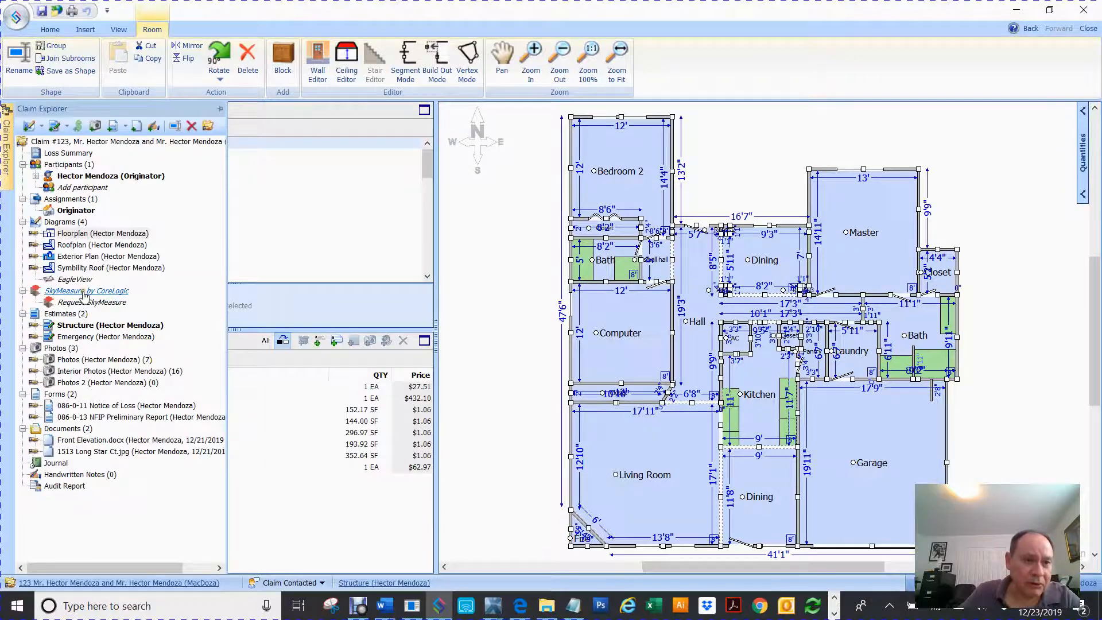
pyautogui.doubleClick(71, 247)
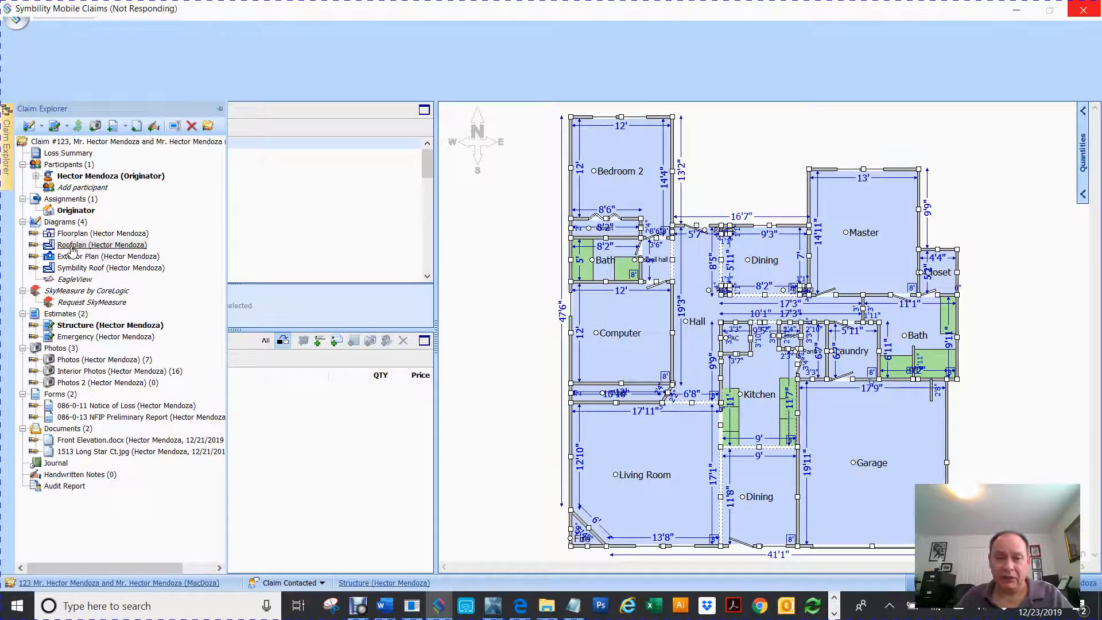
pyautogui.click(510, 291)
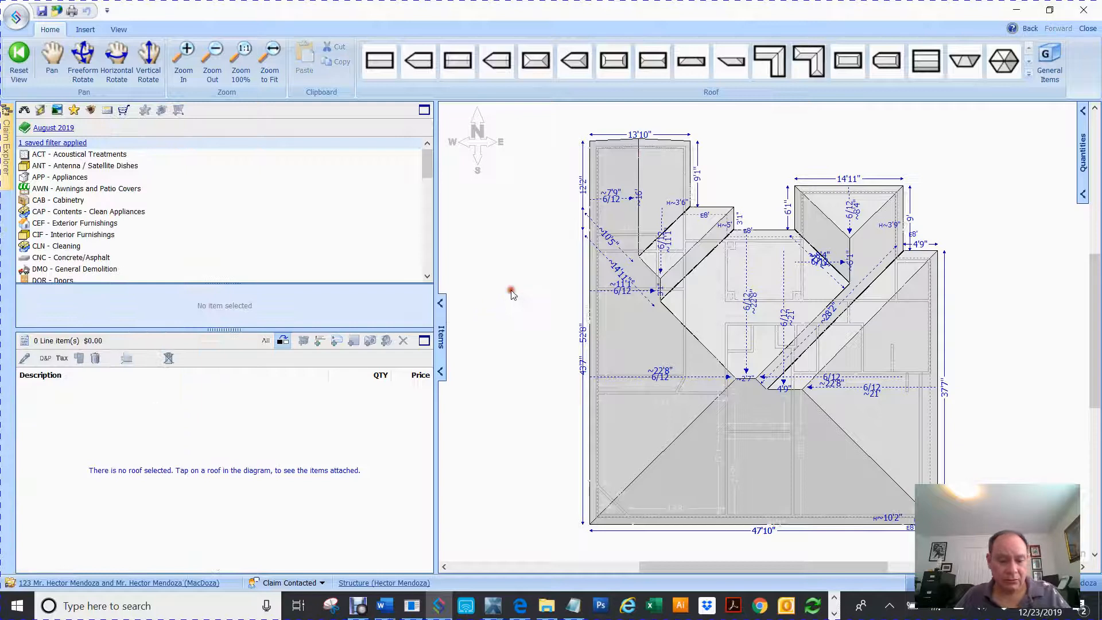
pyautogui.hotkey('ctrl', 'a')
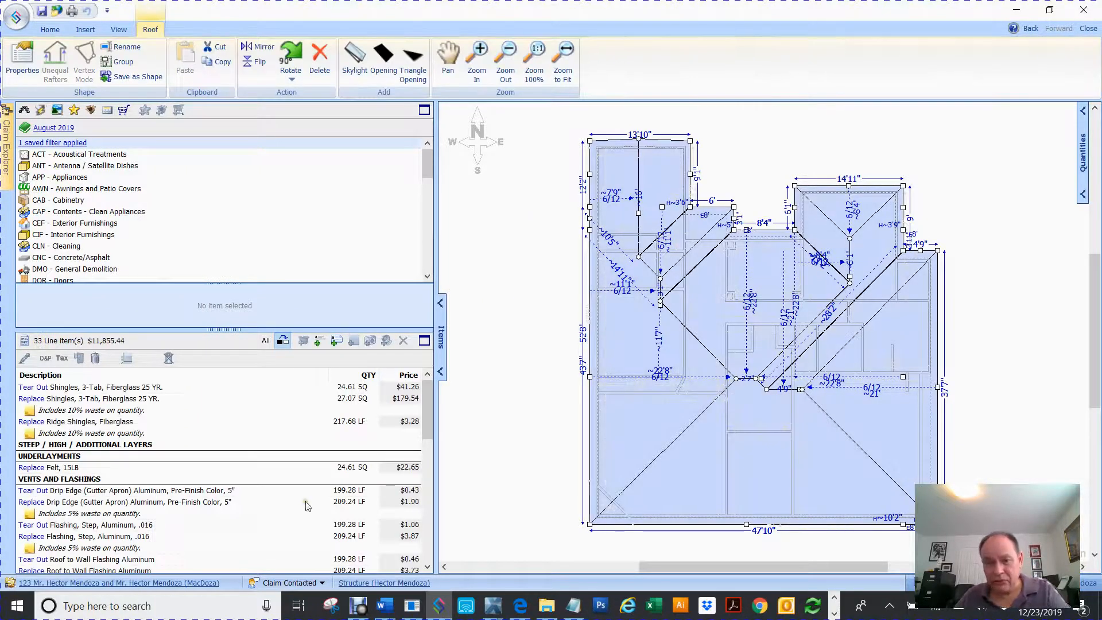
pyautogui.click(265, 340)
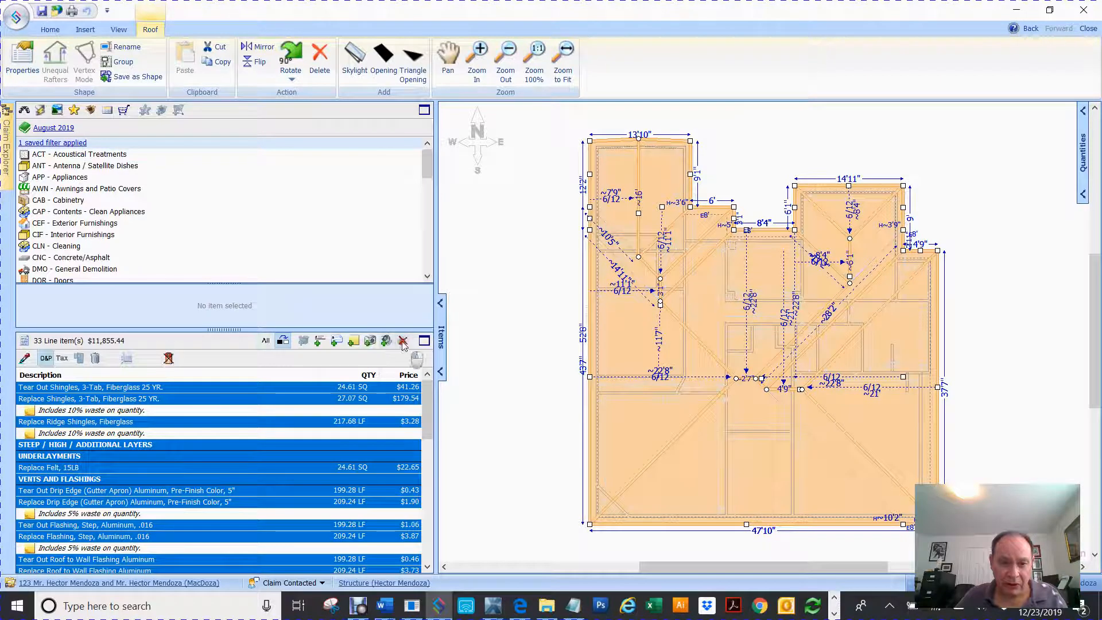
pyautogui.click(403, 342)
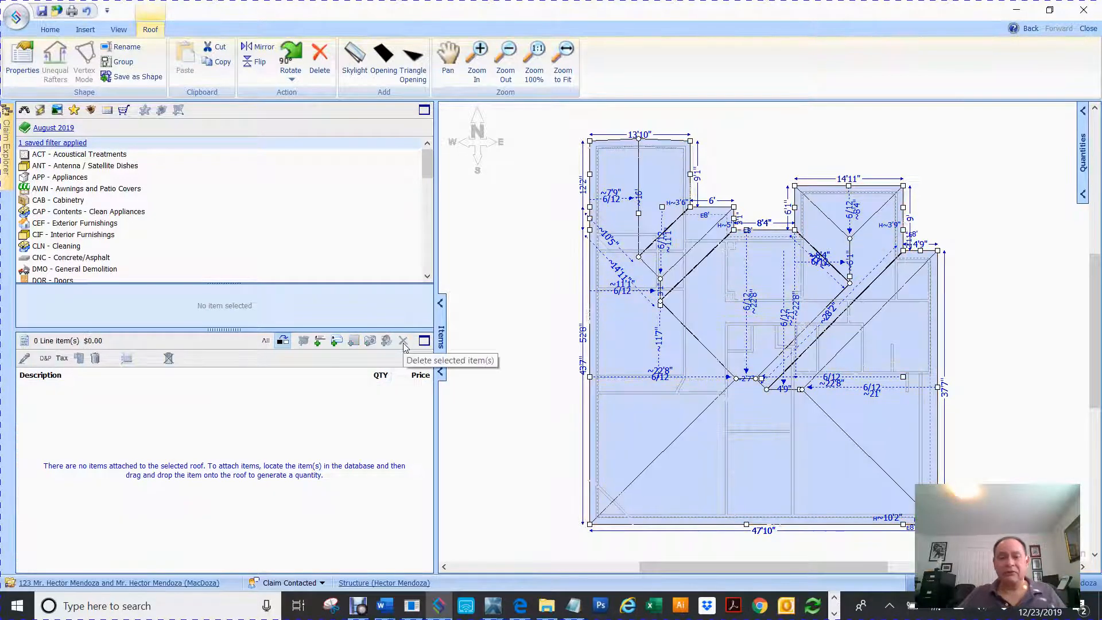
# - Reselect all roof sections in the diagram and open the RFG - Shingles group of the RFG - Roofing category
pyautogui.click(498, 266)
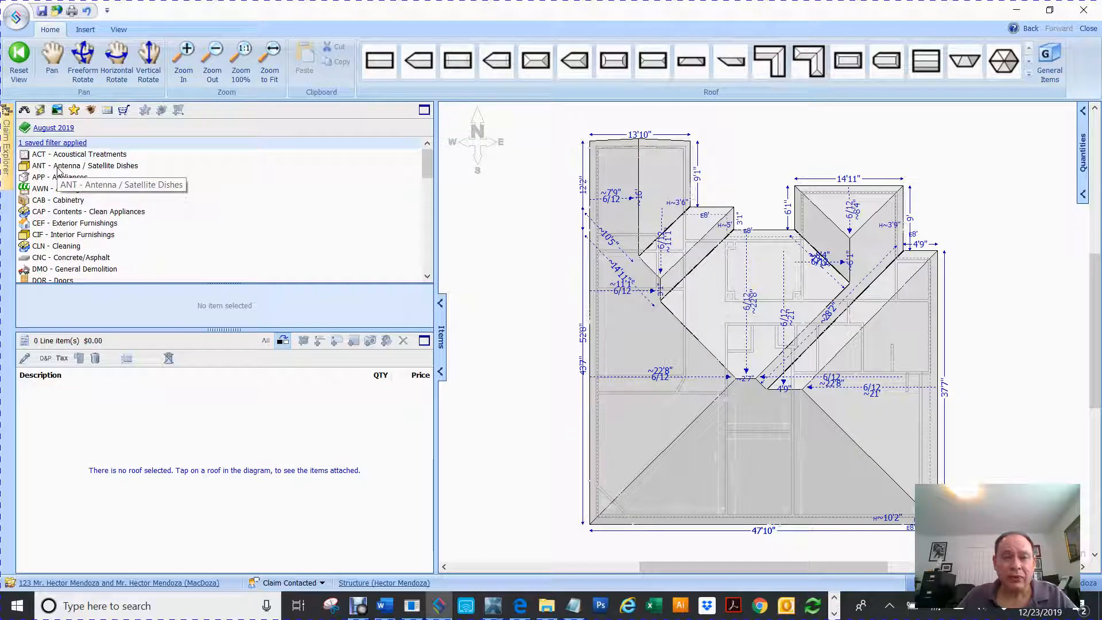
pyautogui.moveTo(535, 122); pyautogui.dragTo(992, 466)
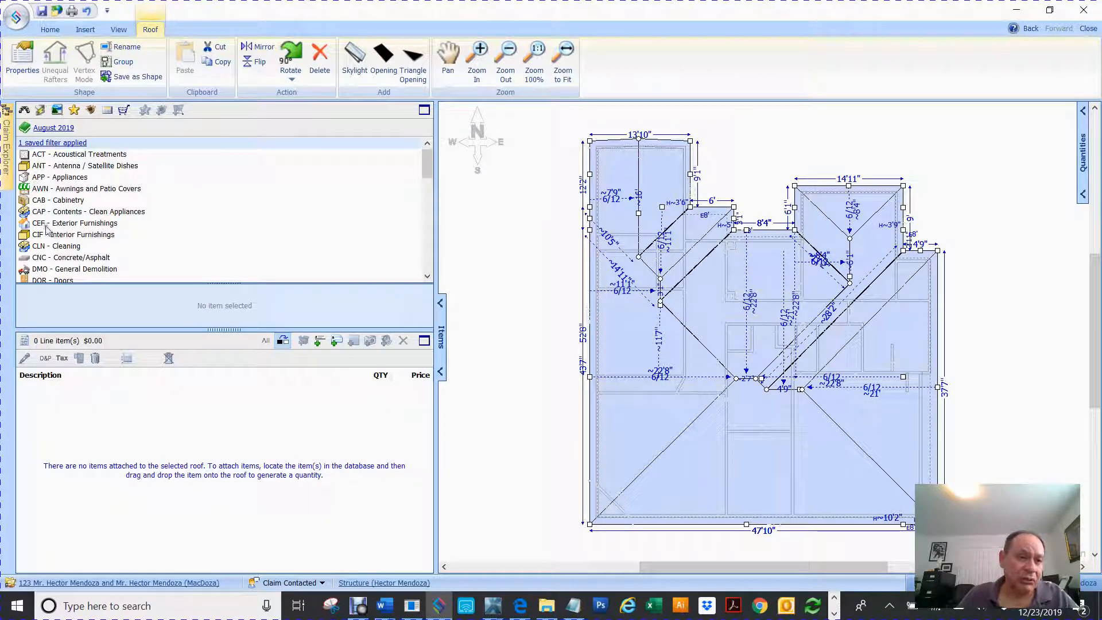
pyautogui.click(229, 212)
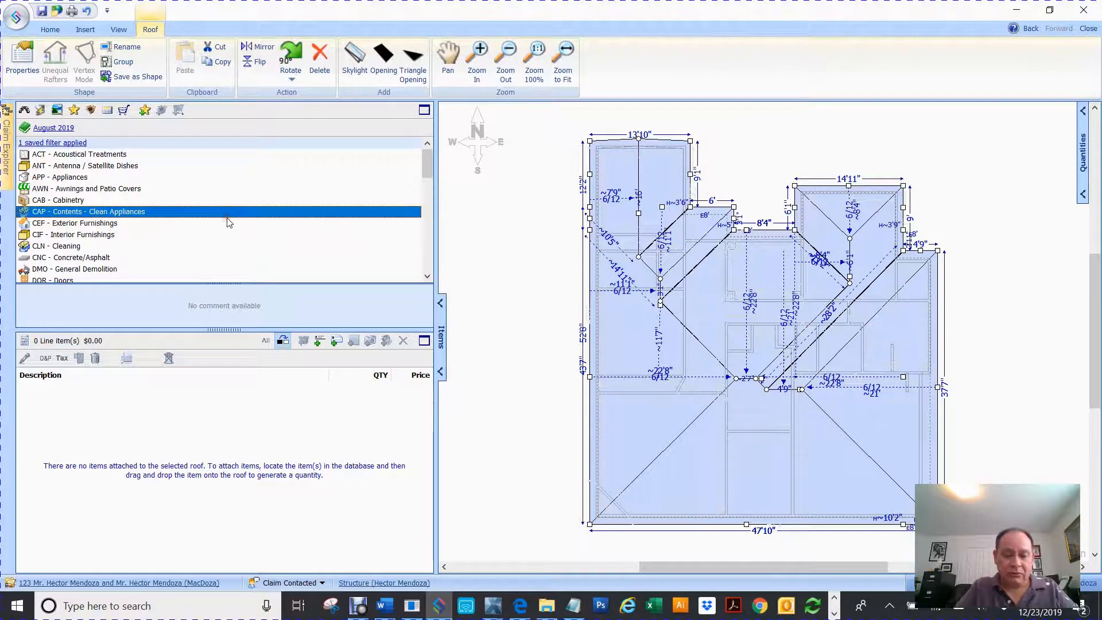
pyautogui.press('r')
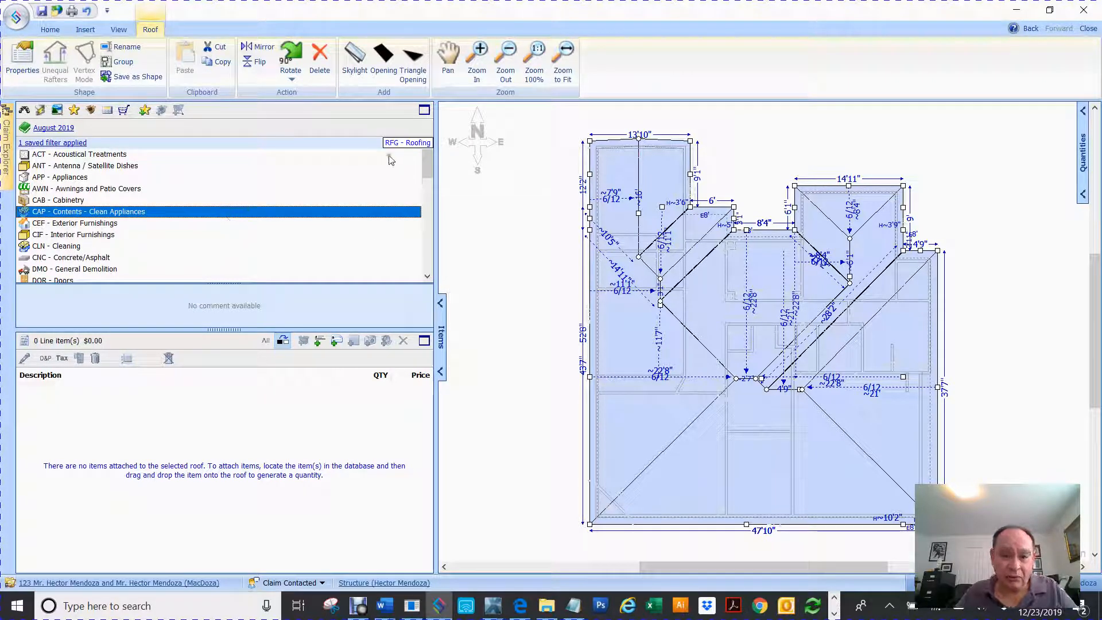
pyautogui.click(403, 144)
pyautogui.doubleClick(61, 269)
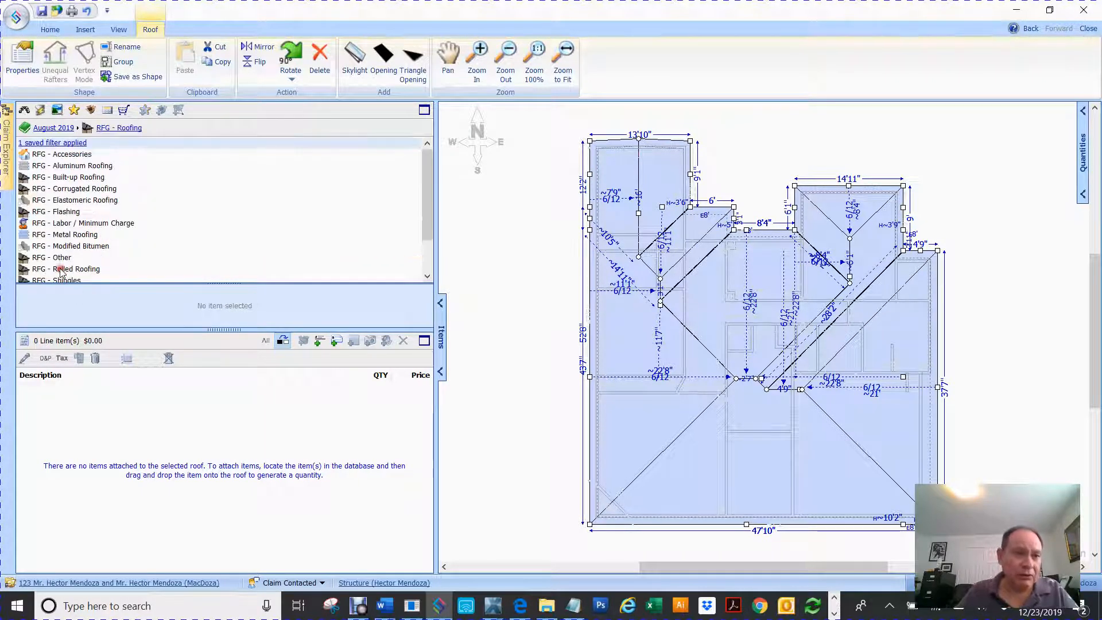
pyautogui.scroll(-2, 93, 215)
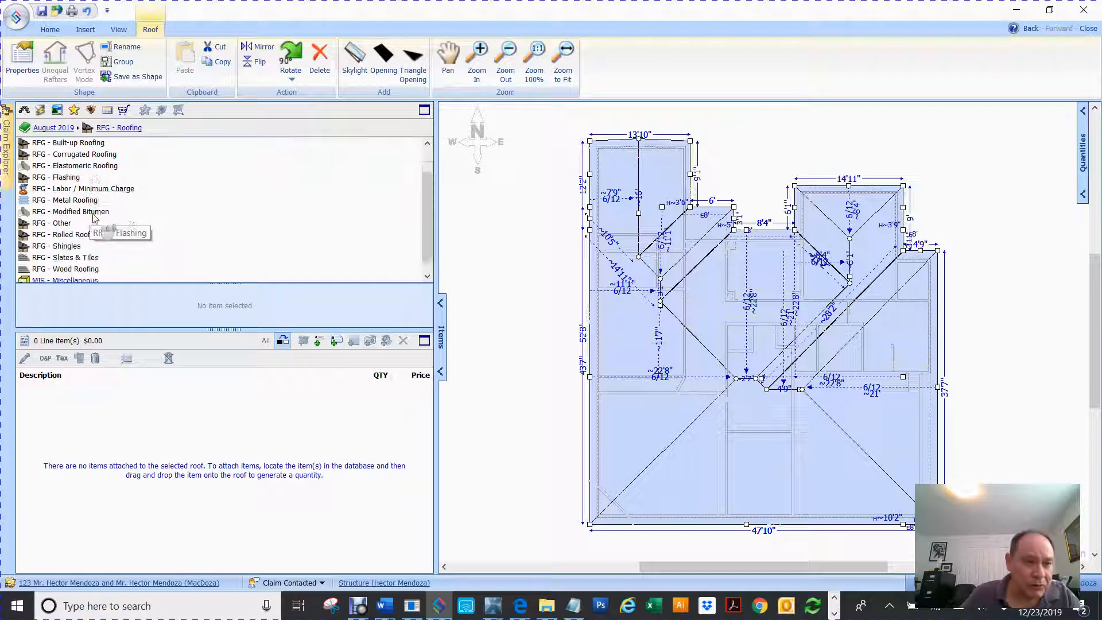
pyautogui.scroll(2, 93, 215)
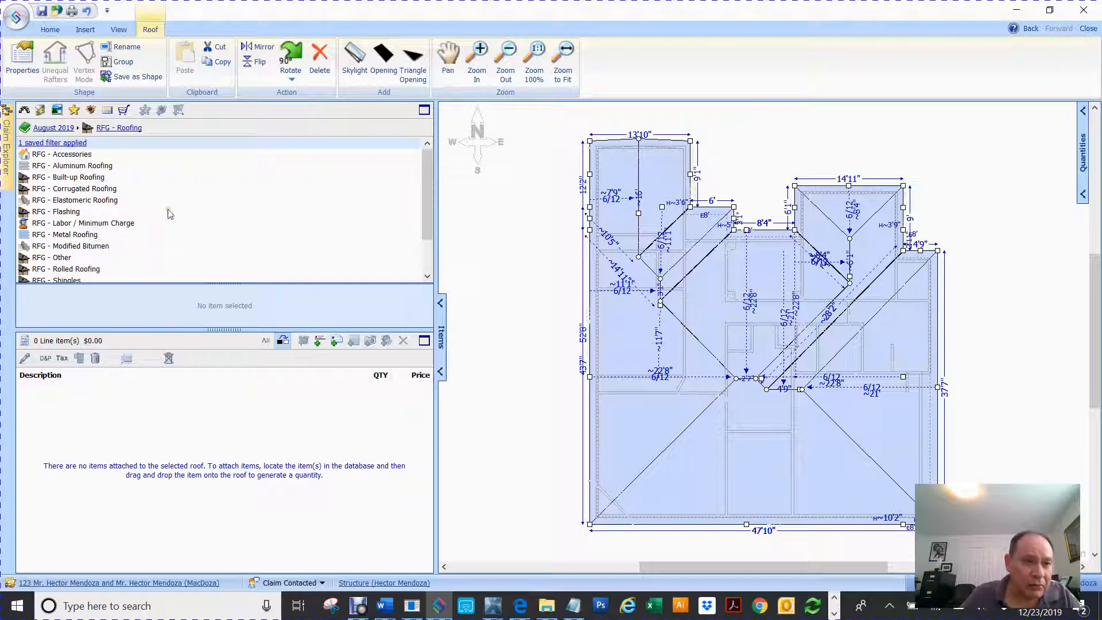
pyautogui.scroll(-2, 150, 237)
pyautogui.doubleClick(65, 234)
pyautogui.scroll(-6, 137, 212)
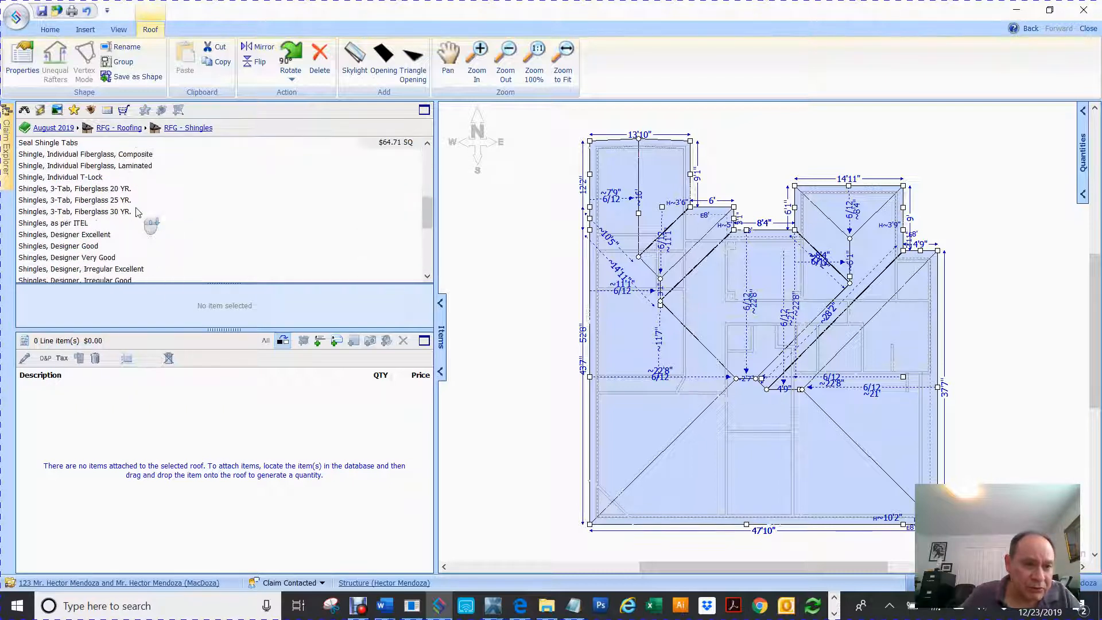
# - Add the Tear Out and Replace actions of Shingles, 3-Tab, Fiberglass 25 YR. to the selected roof sections
pyautogui.click(80, 200)
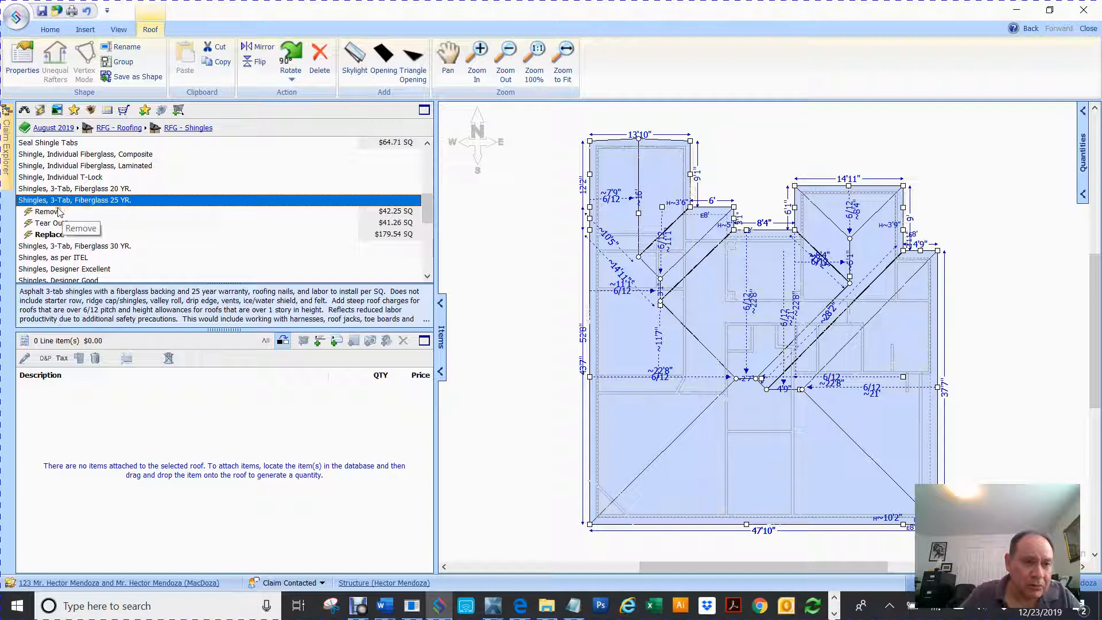
pyautogui.click(45, 224)
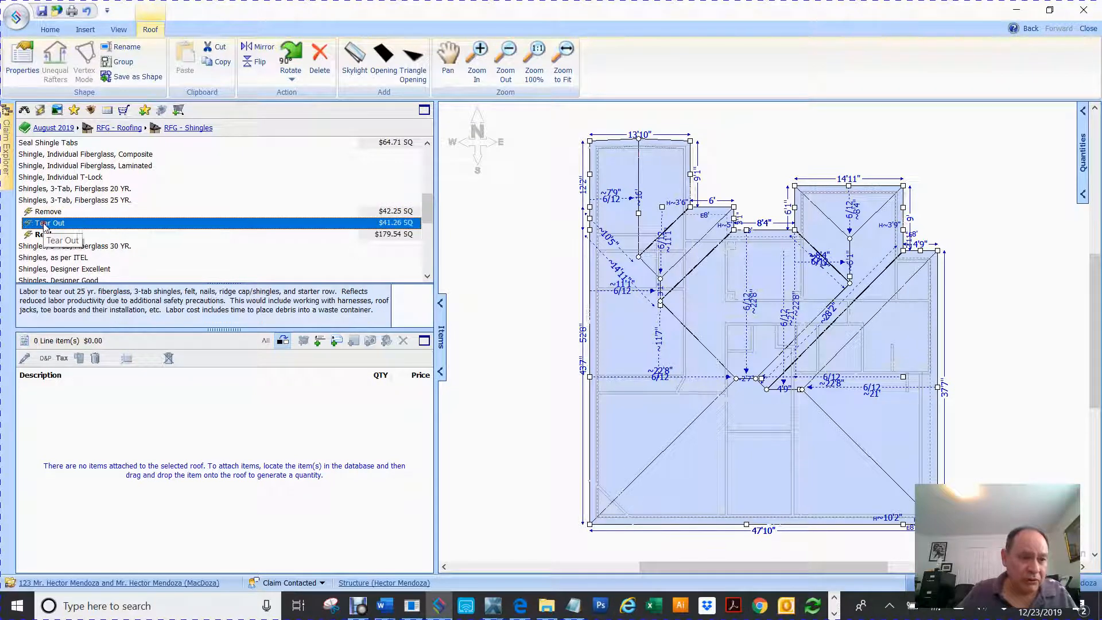
pyautogui.keyDown('ctrl'); pyautogui.click(39, 236); pyautogui.keyUp('ctrl')
pyautogui.moveTo(35, 228); pyautogui.dragTo(515, 239)
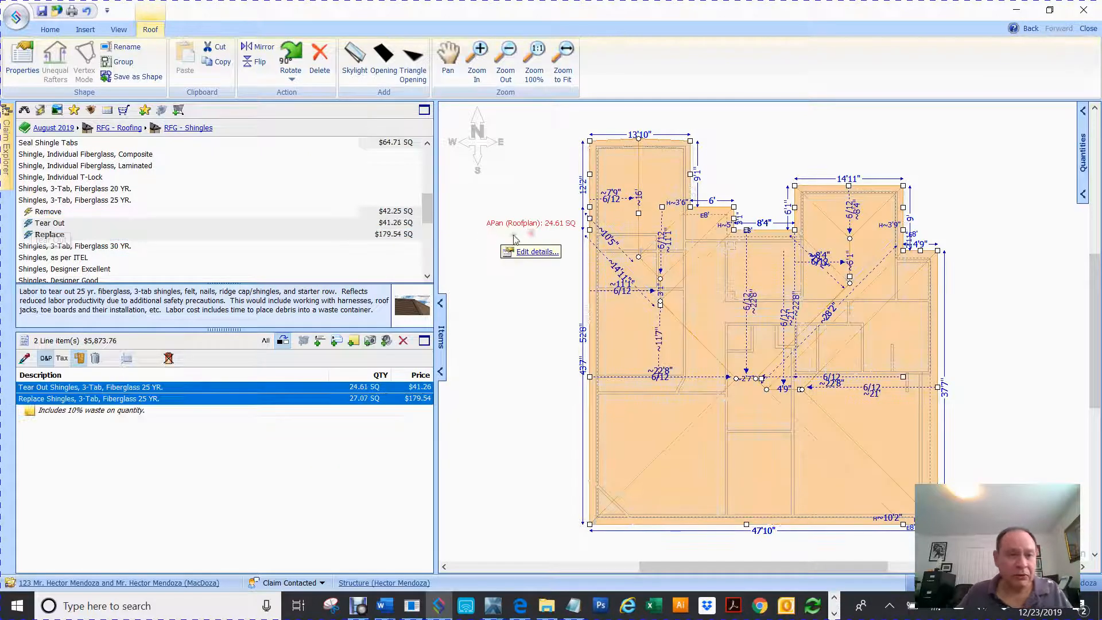
# - Open the RFG - Accessories group of RFG - Roofing and add Felt, 15LB to the selected roof sections
pyautogui.scroll(-5, 161, 216)
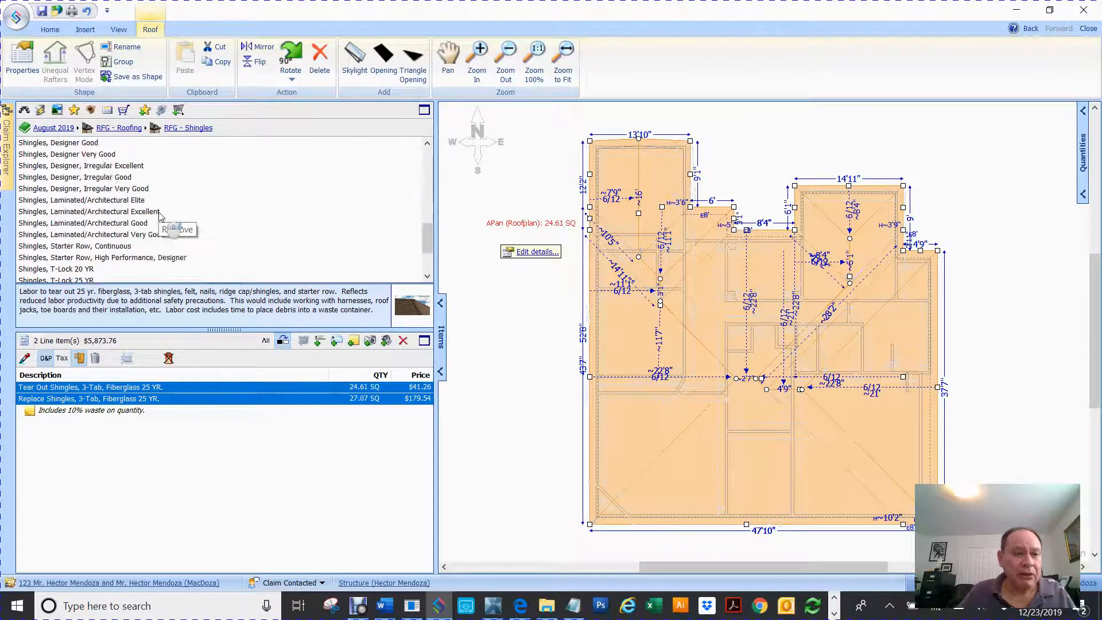
pyautogui.scroll(10, 160, 216)
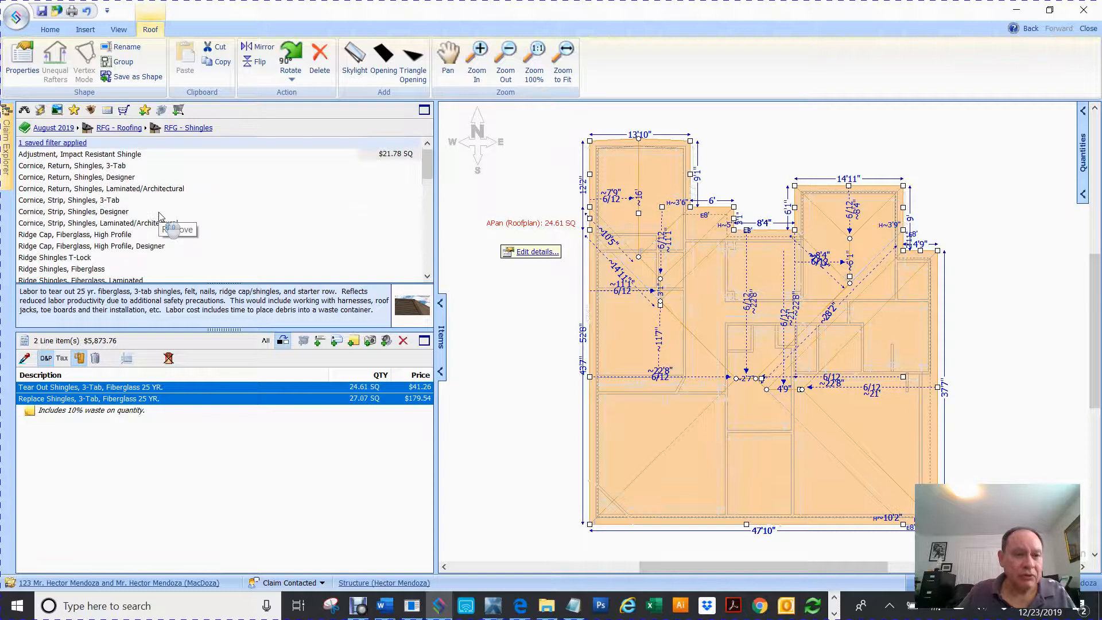
pyautogui.click(133, 130)
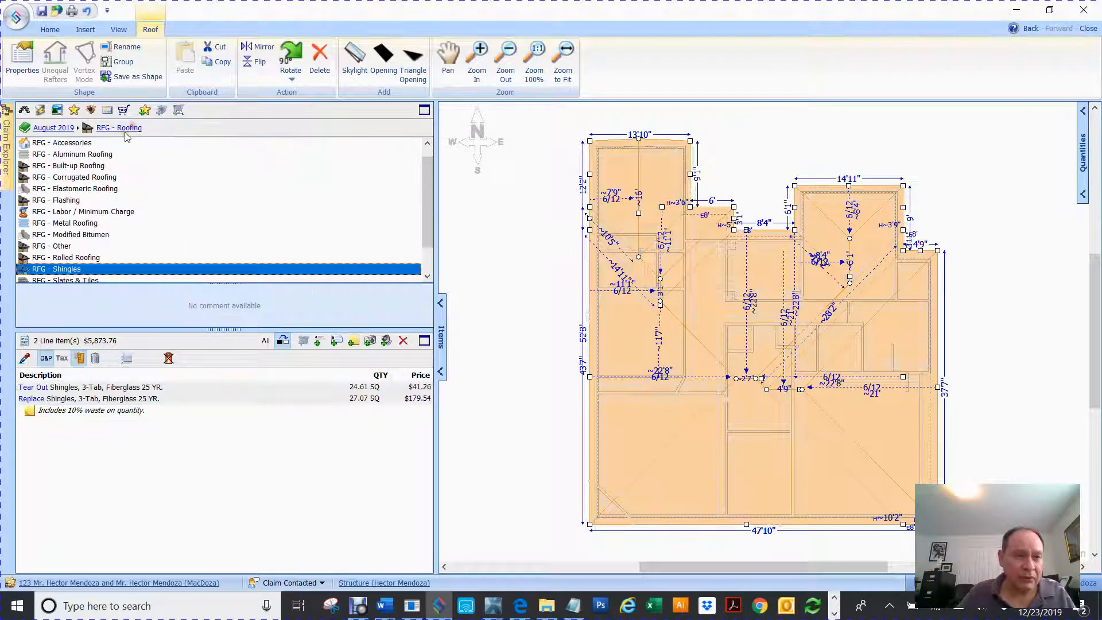
pyautogui.doubleClick(95, 147)
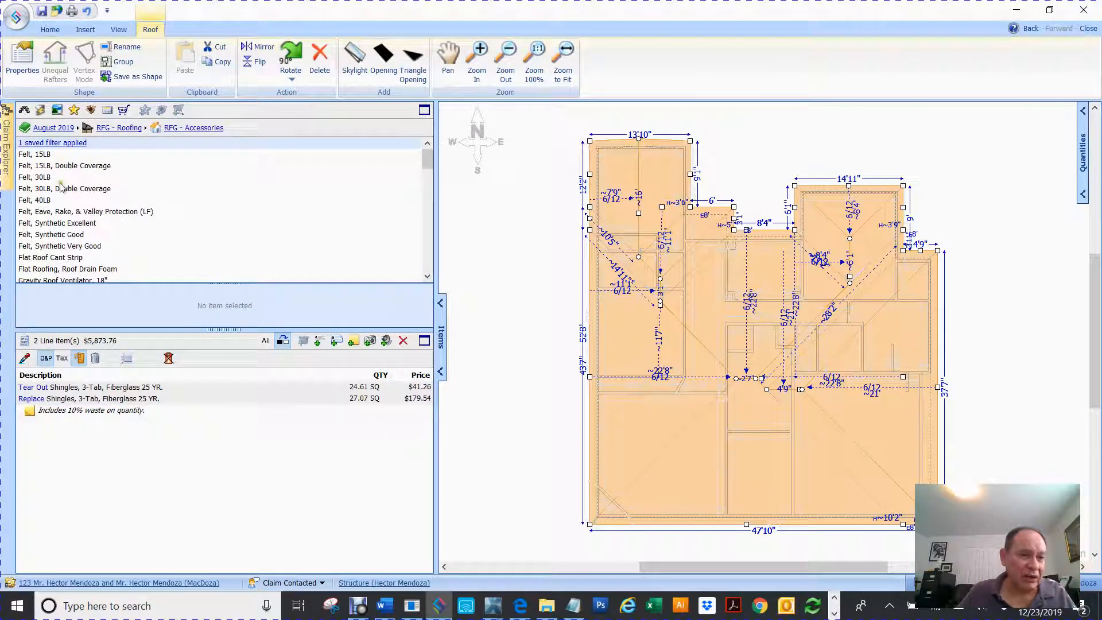
pyautogui.click(36, 156)
pyautogui.moveTo(23, 157); pyautogui.dragTo(519, 244)
pyautogui.scroll(-1, 64, 182)
pyautogui.scroll(-2, 65, 183)
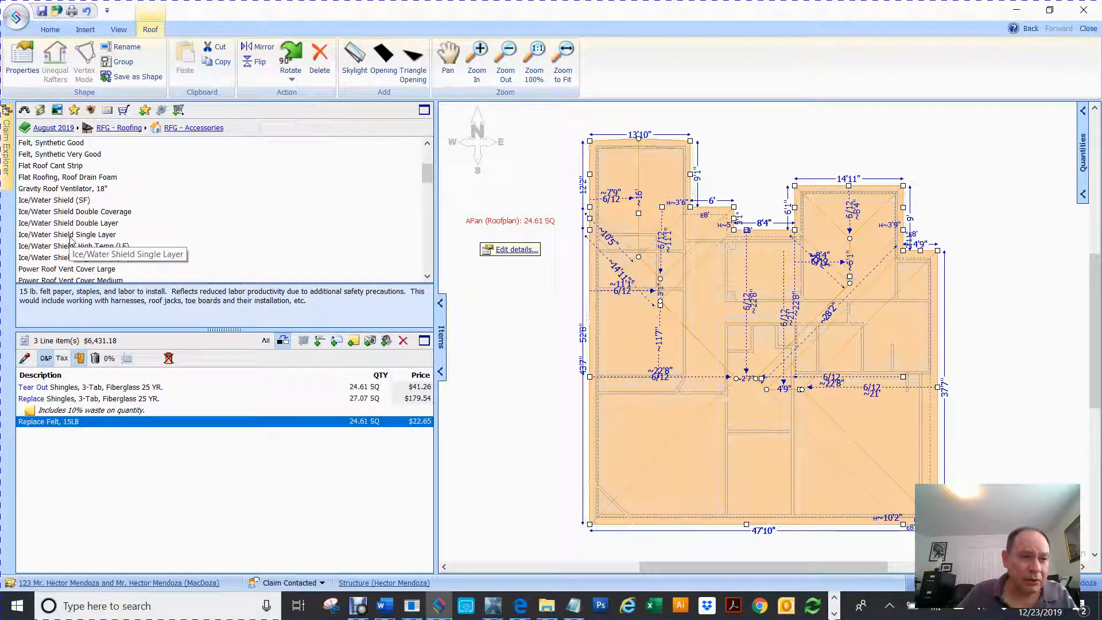
pyautogui.scroll(-3, 71, 240)
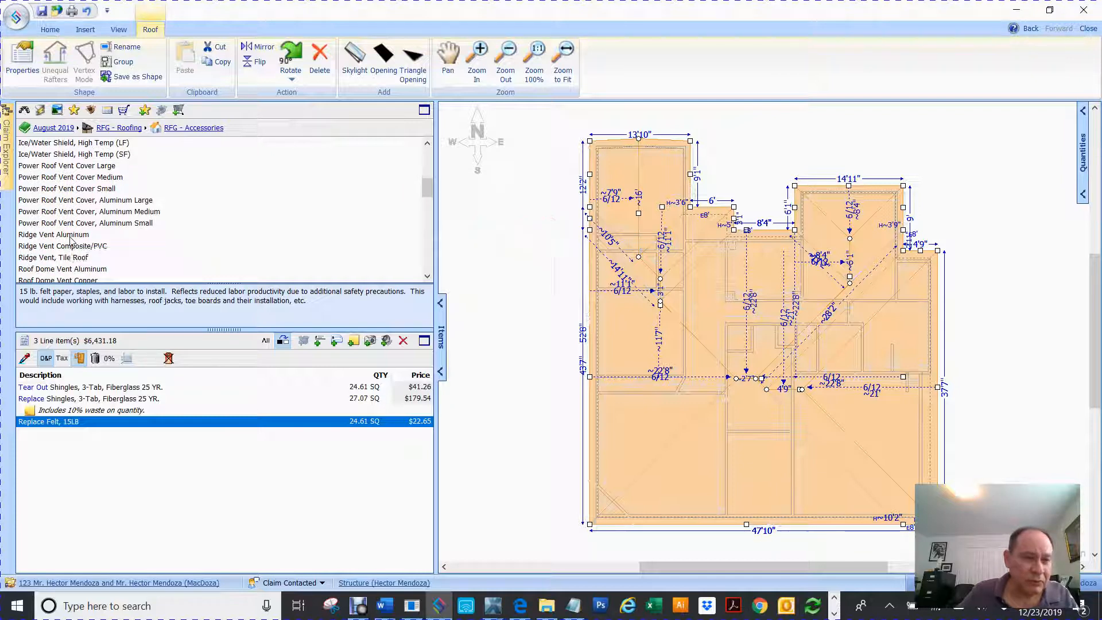
pyautogui.click(48, 237)
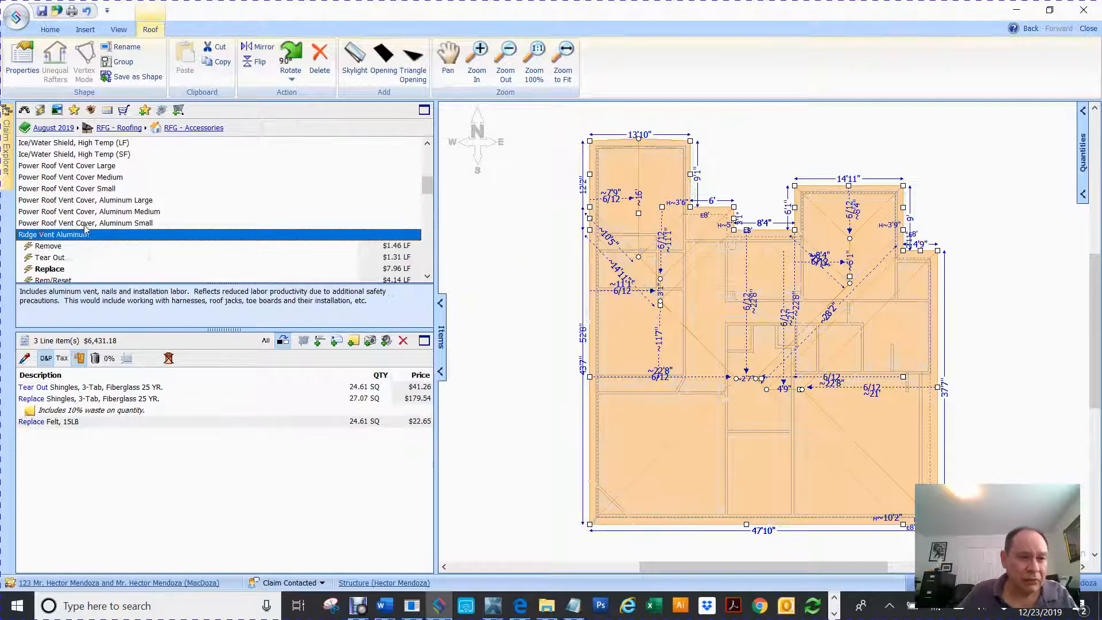
pyautogui.scroll(-1, 85, 228)
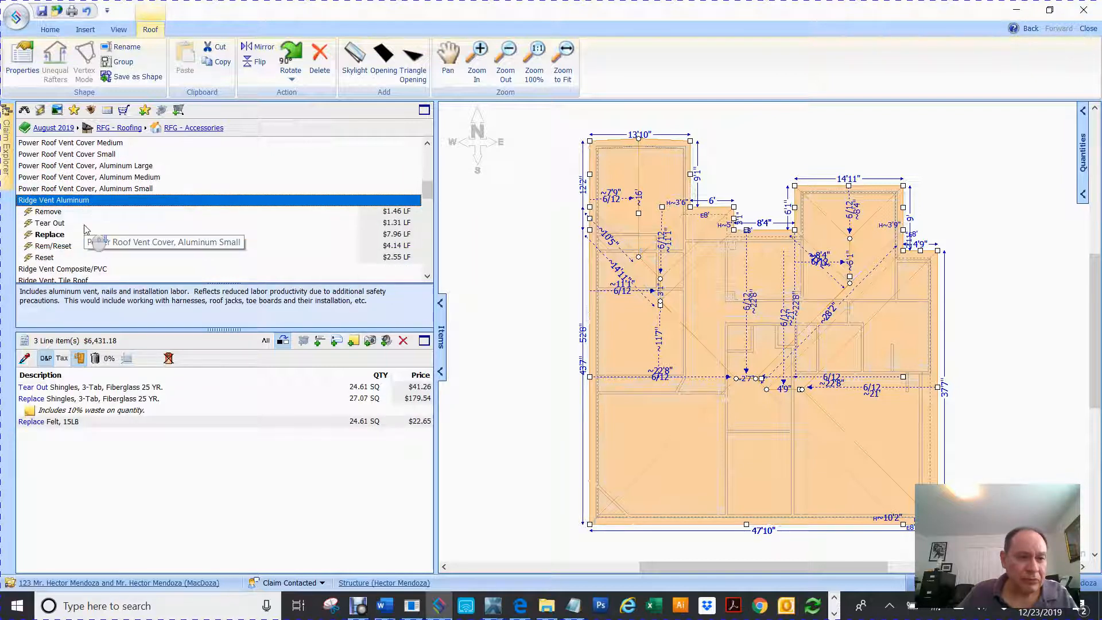
pyautogui.click(60, 201)
# - Add the Tear Out and Replace actions of Roof Exhaust Vent, Galvanized Large to the roof
pyautogui.scroll(-2, 85, 210)
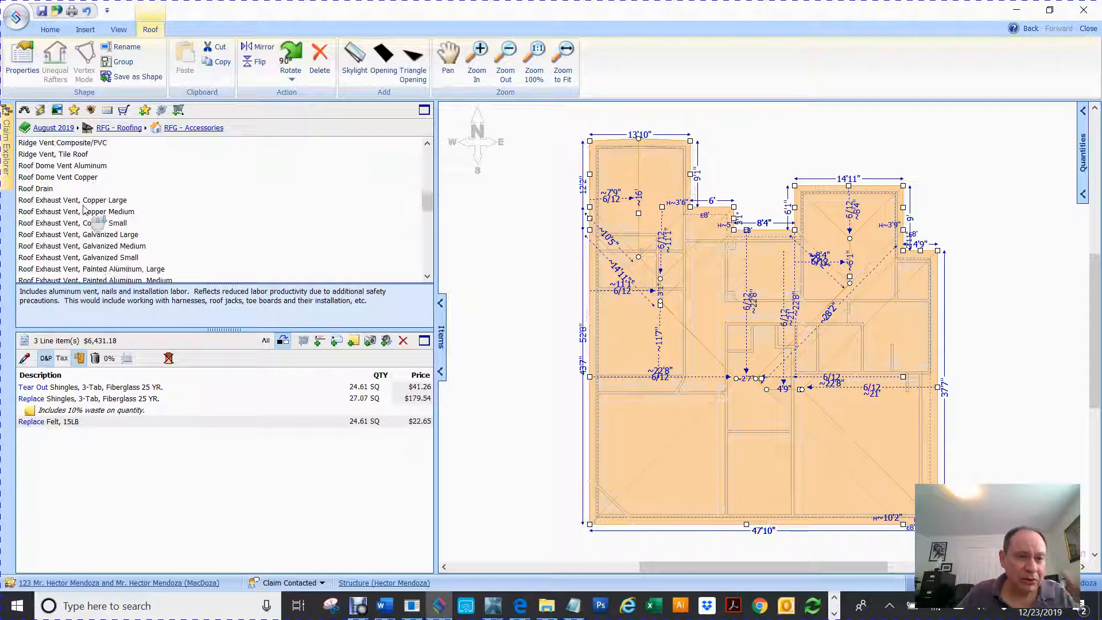
pyautogui.click(52, 235)
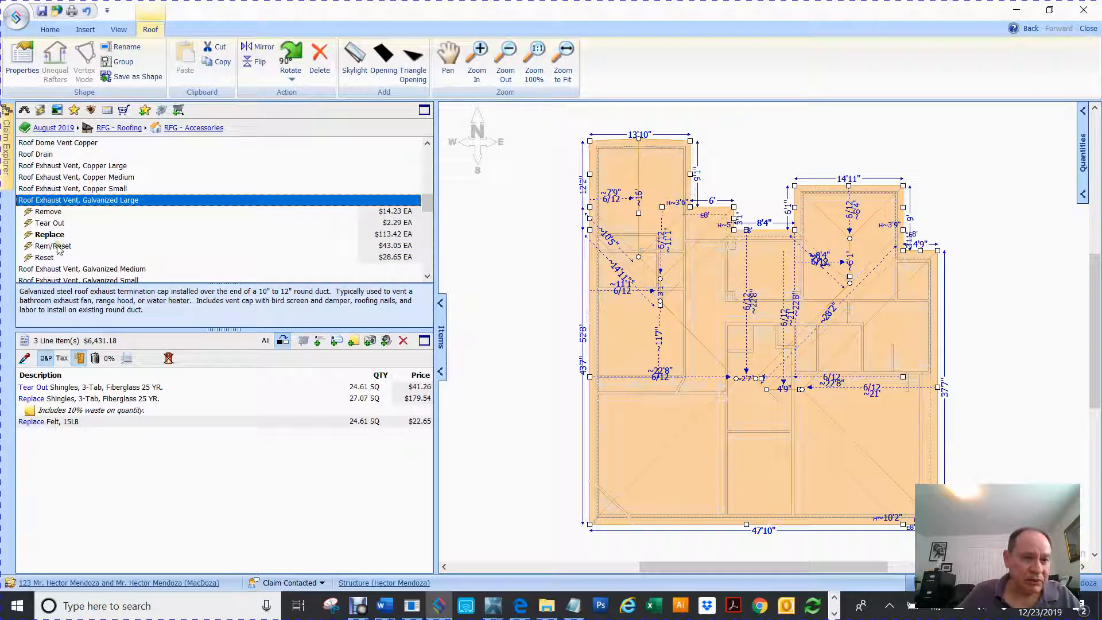
pyautogui.click(50, 225)
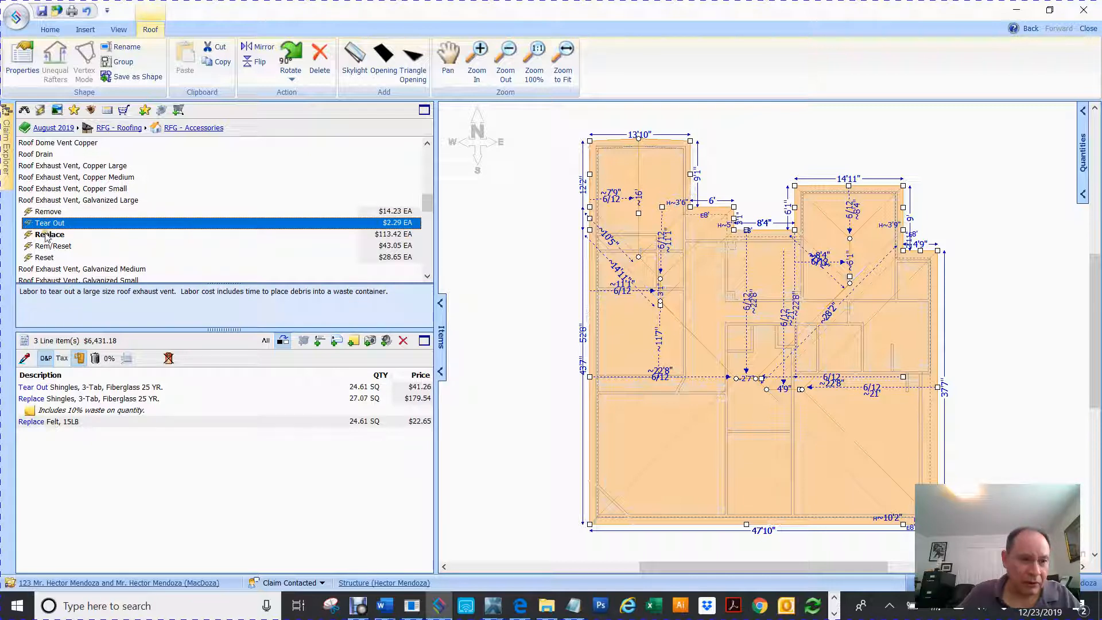
pyautogui.keyDown('ctrl'); pyautogui.click(42, 236); pyautogui.keyUp('ctrl')
pyautogui.moveTo(32, 227)
pyautogui.mouseDown()
pyautogui.moveTo(228, 256)
pyautogui.moveTo(559, 264)
pyautogui.moveTo(543, 261)
pyautogui.mouseUp()
# - Find Roof Vent, Powered Medium among the roofing accessories and add its Tear Out and Replace actions to the roof
pyautogui.scroll(-2, 192, 244)
pyautogui.scroll(-10, 192, 243)
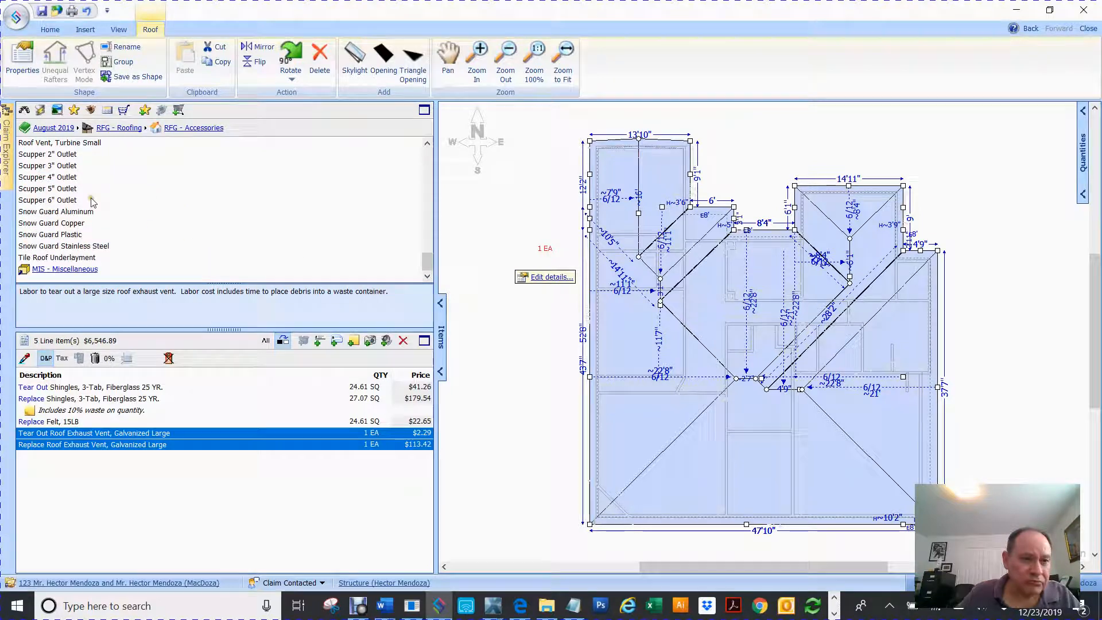
pyautogui.scroll(7, 68, 188)
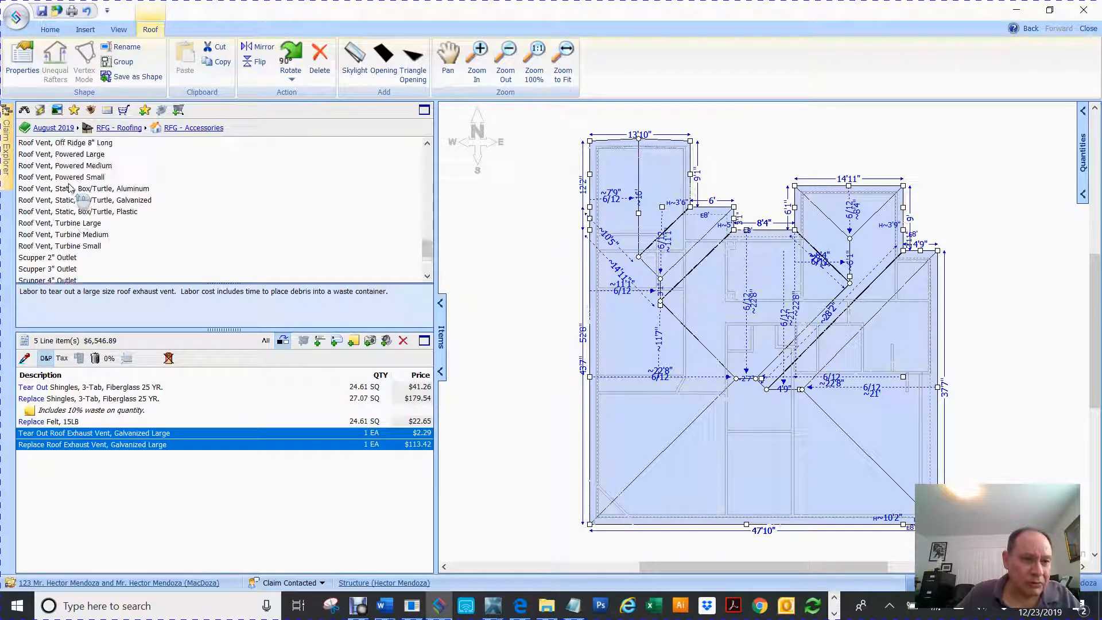
pyautogui.scroll(-5, 68, 189)
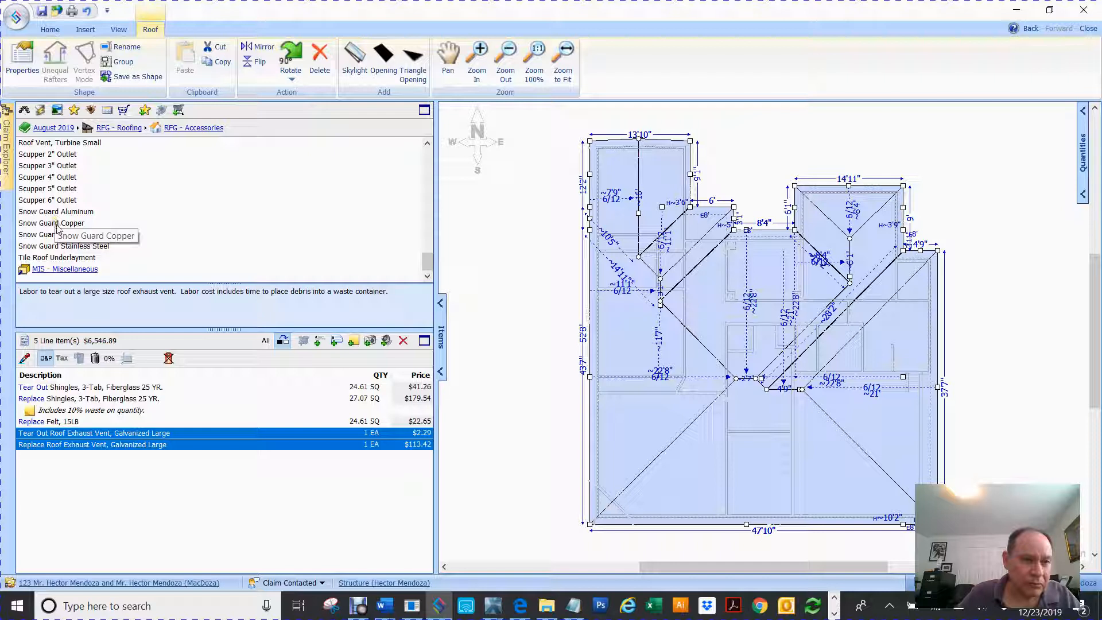
pyautogui.scroll(5, 57, 236)
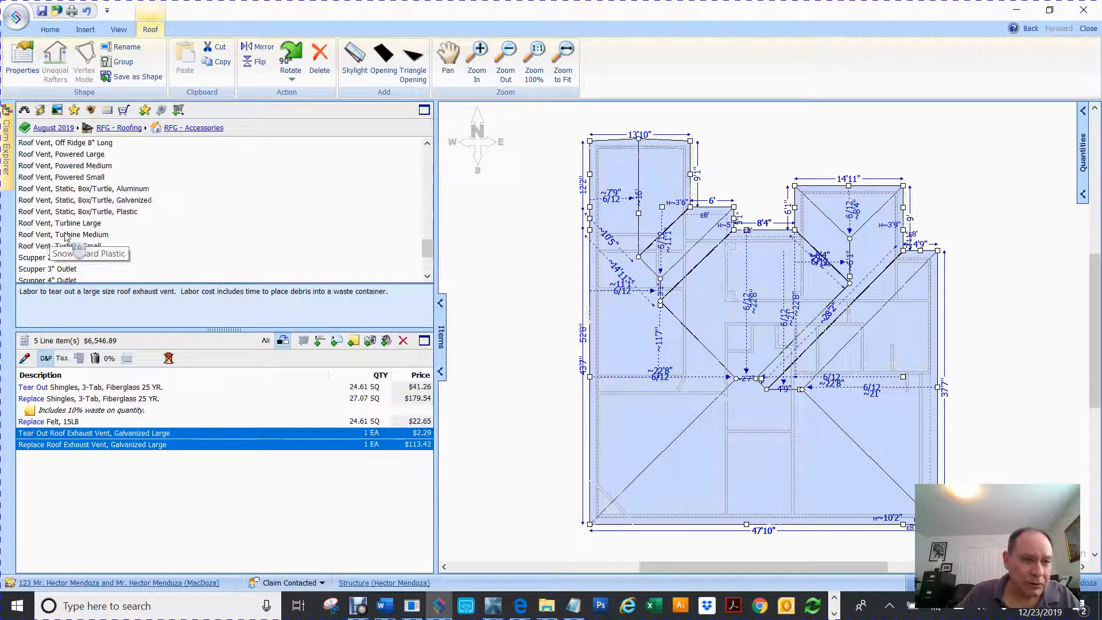
pyautogui.scroll(5, 66, 237)
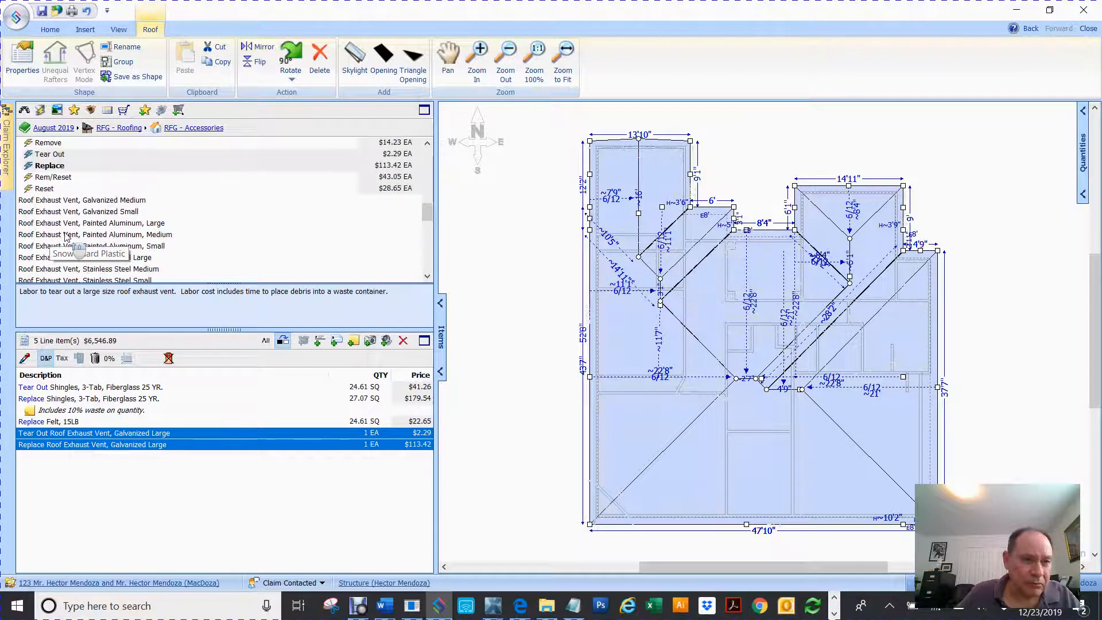
pyautogui.scroll(-2, 66, 237)
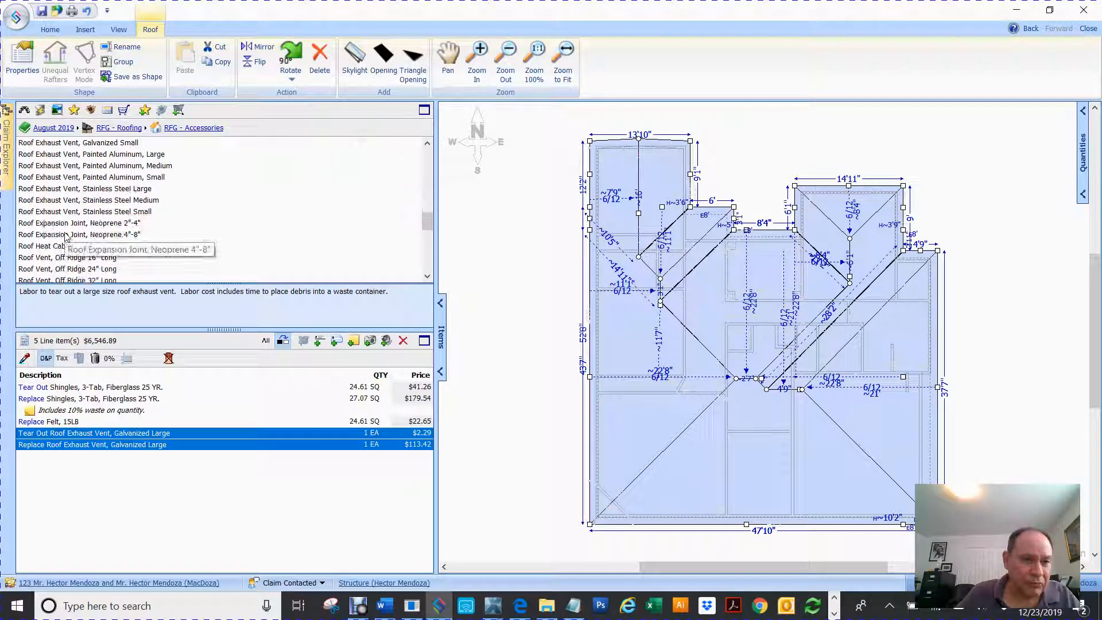
pyautogui.scroll(-3, 111, 250)
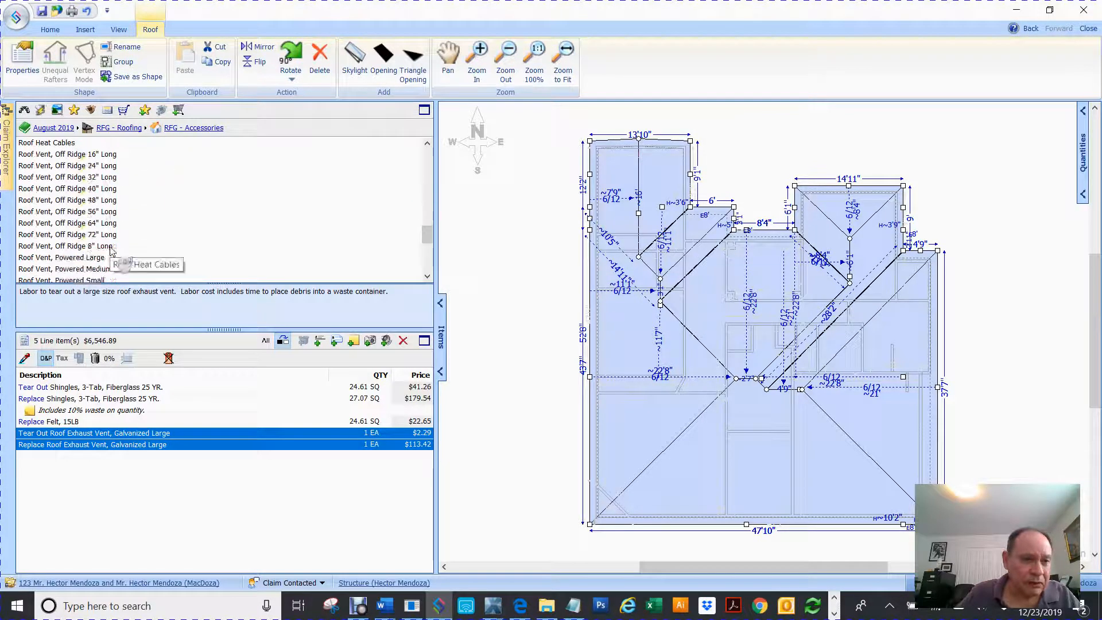
pyautogui.scroll(-1, 64, 246)
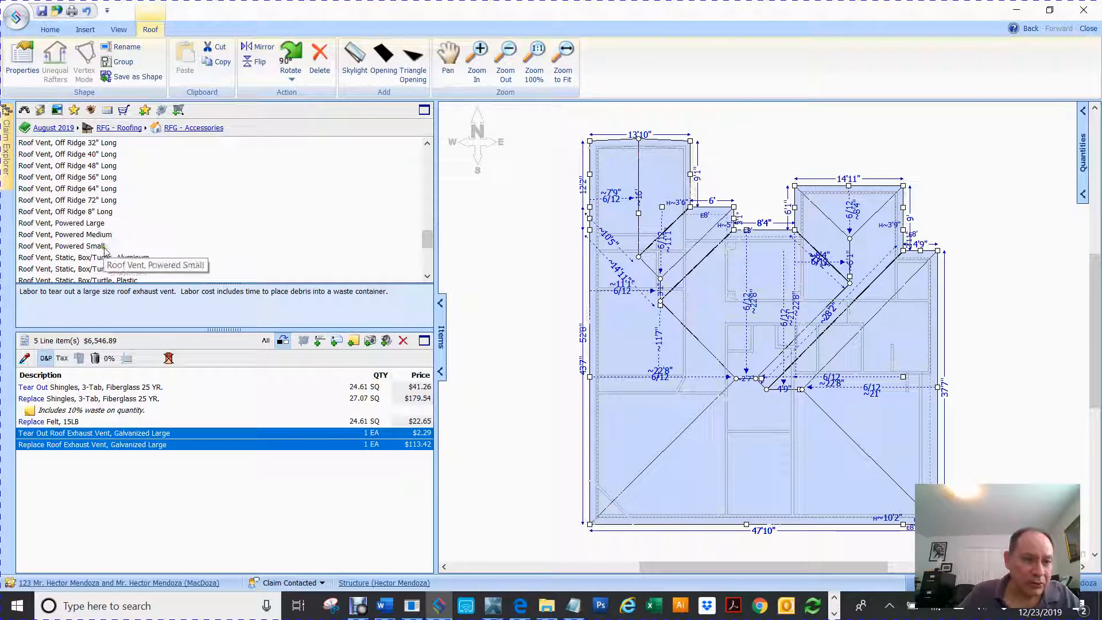
pyautogui.click(65, 235)
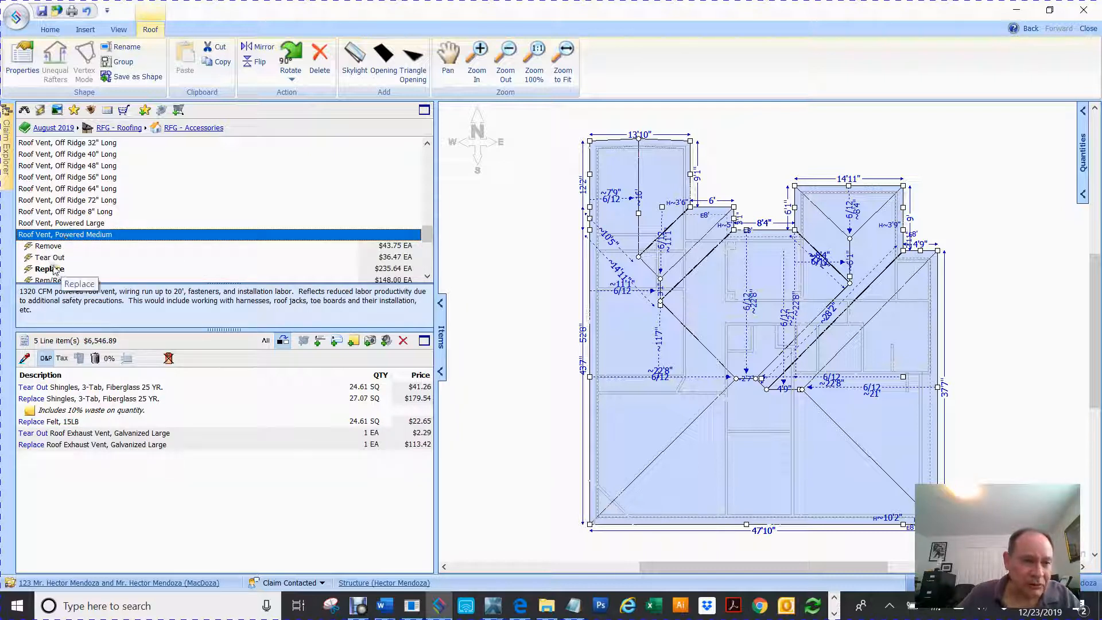
pyautogui.click(50, 260)
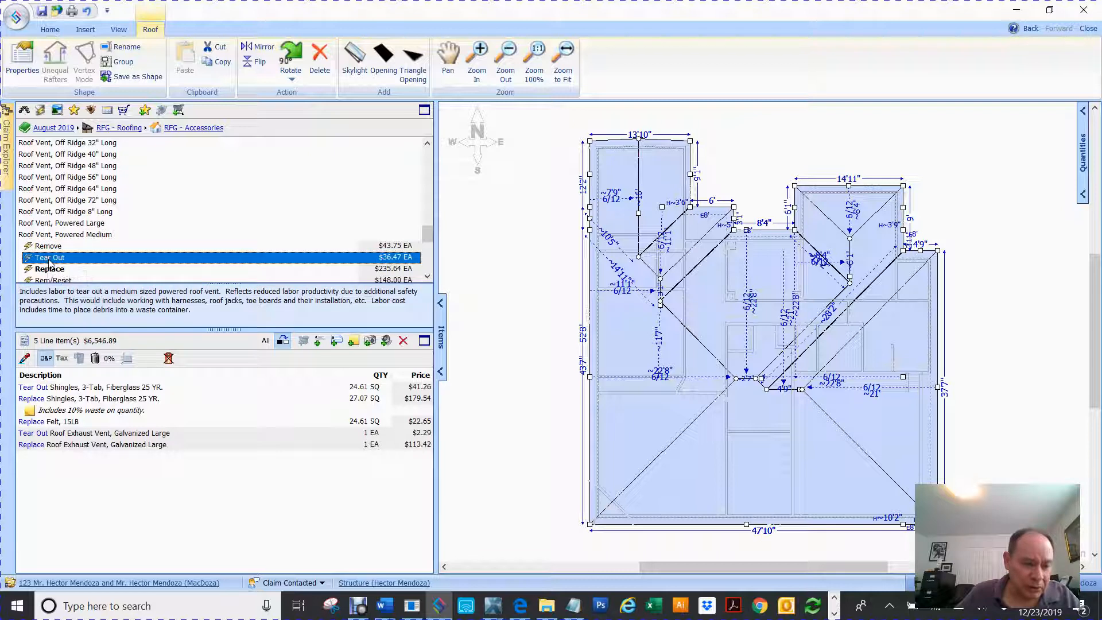
pyautogui.keyDown('ctrl'); pyautogui.click(49, 269); pyautogui.keyUp('ctrl')
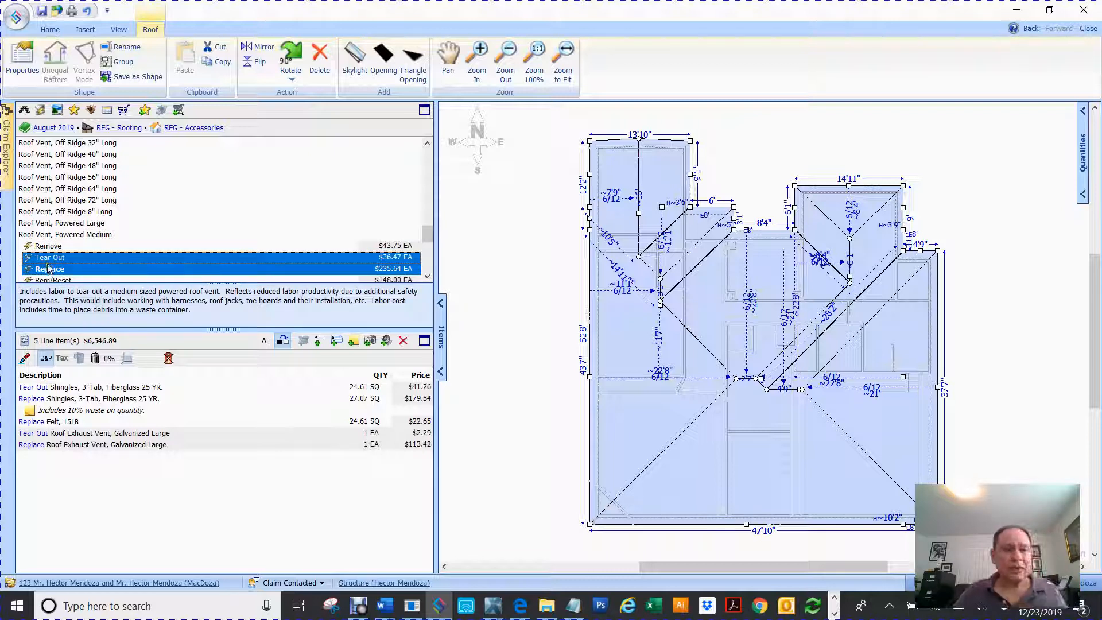
pyautogui.moveTo(46, 259); pyautogui.dragTo(501, 279)
pyautogui.moveTo(579, 261); pyautogui.dragTo(559, 256)
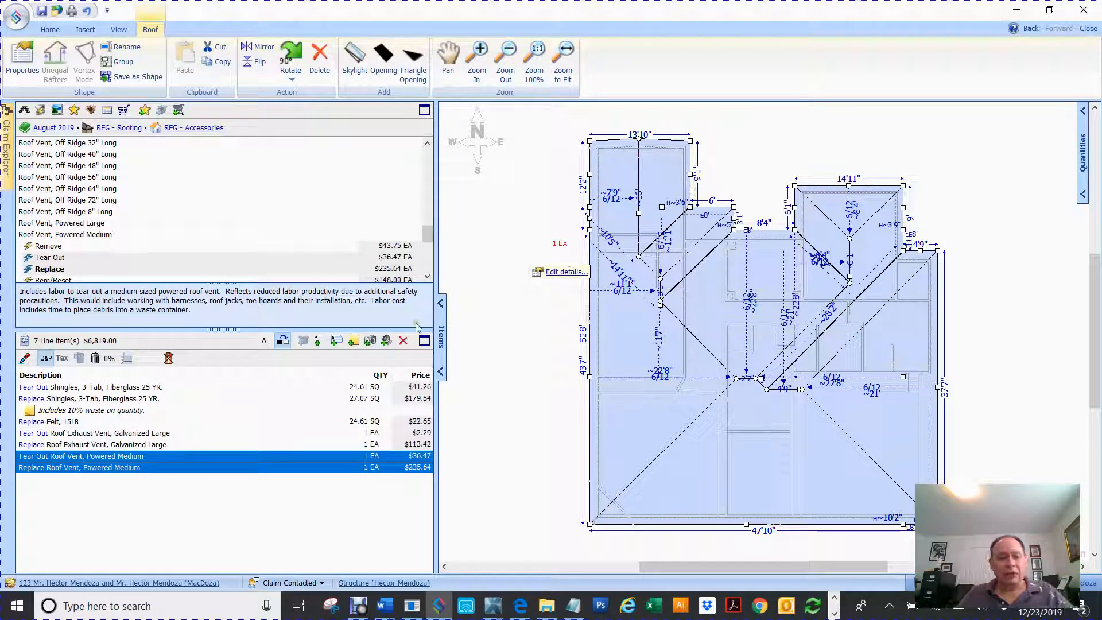
# - Save all line items, from the shingle tear-out to the powered vent replacement, as a new item batch named "A Test Batch"
pyautogui.click(50, 389)
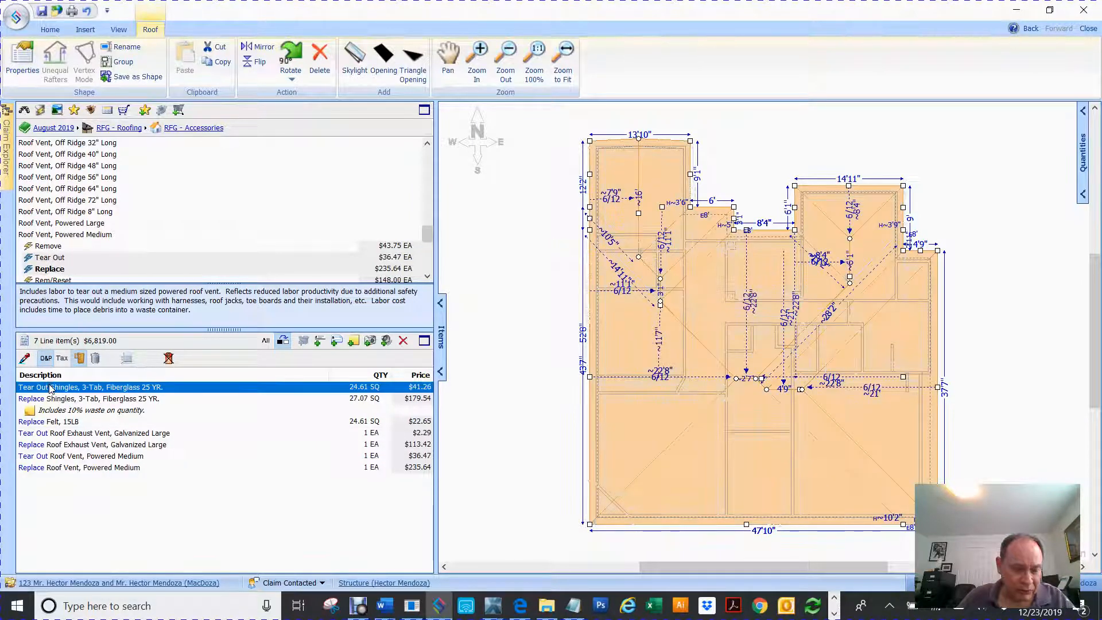
pyautogui.keyDown('shift'); pyautogui.click(40, 468); pyautogui.keyUp('shift')
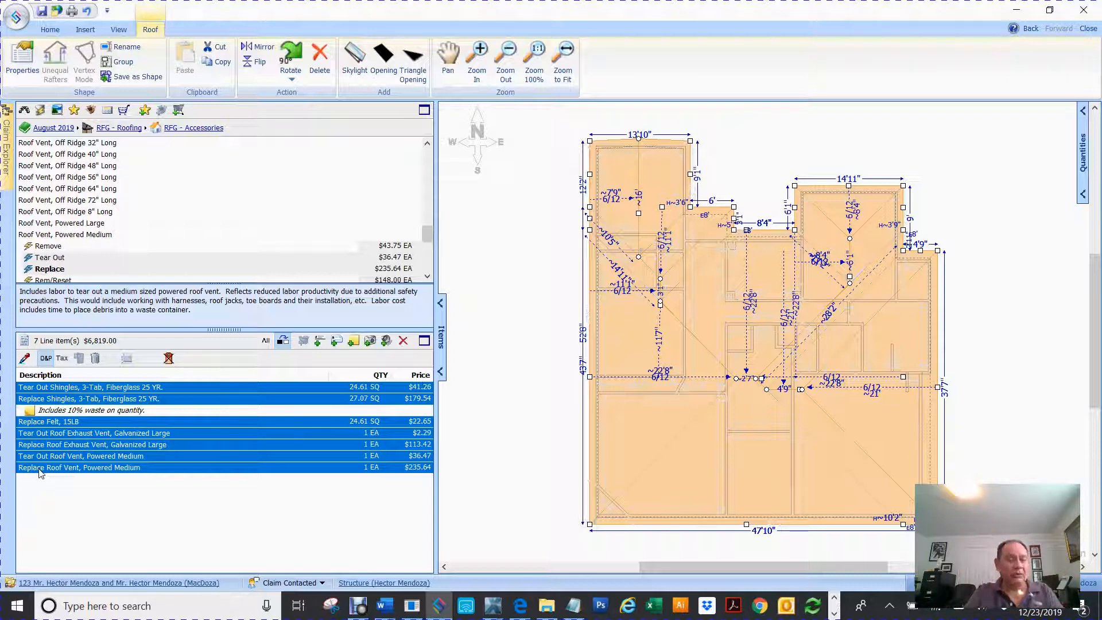
pyautogui.rightClick(49, 458)
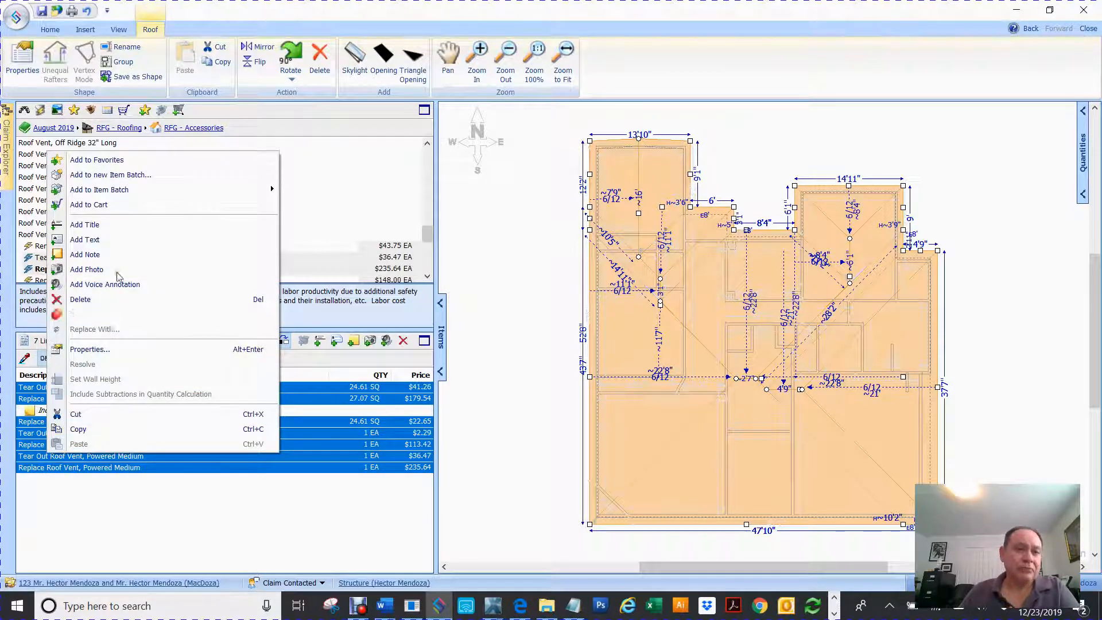
pyautogui.click(103, 175)
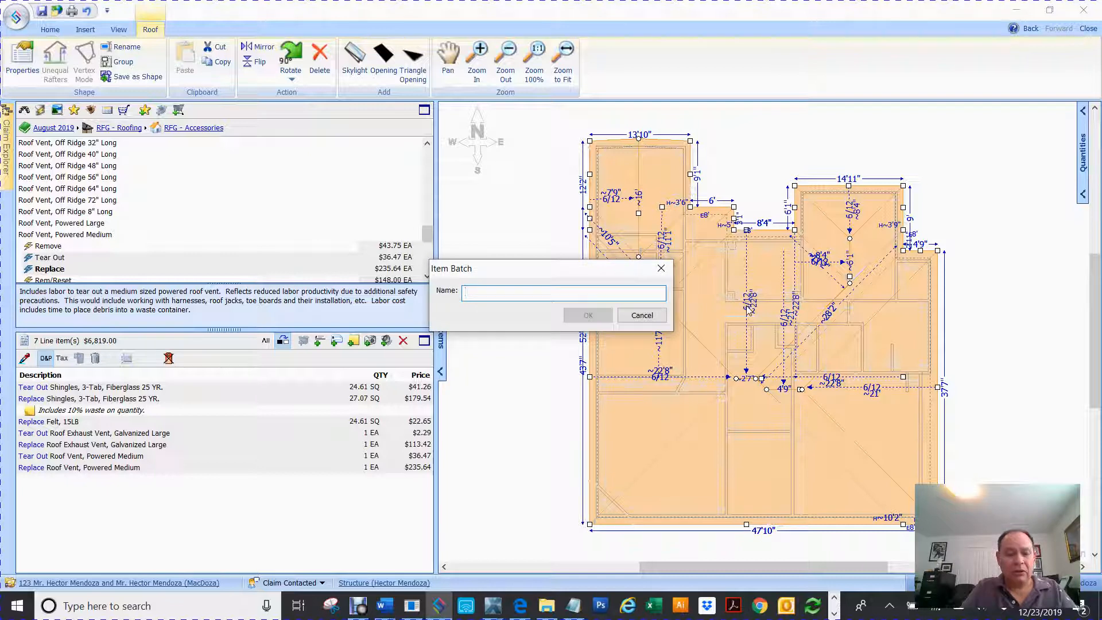
pyautogui.write('A')
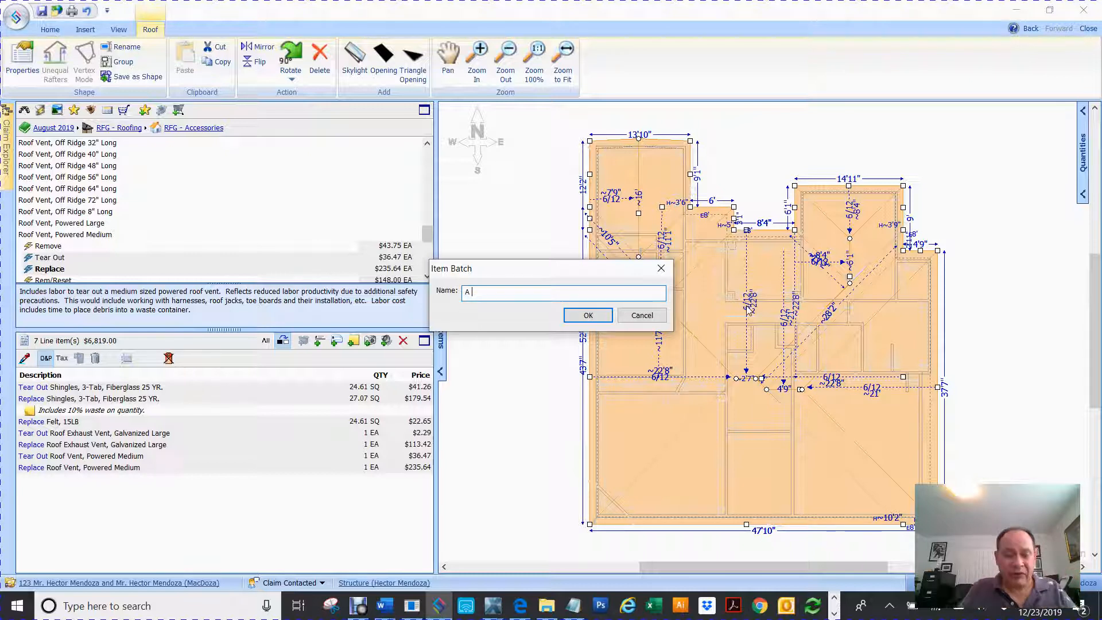
pyautogui.write(' Tes')
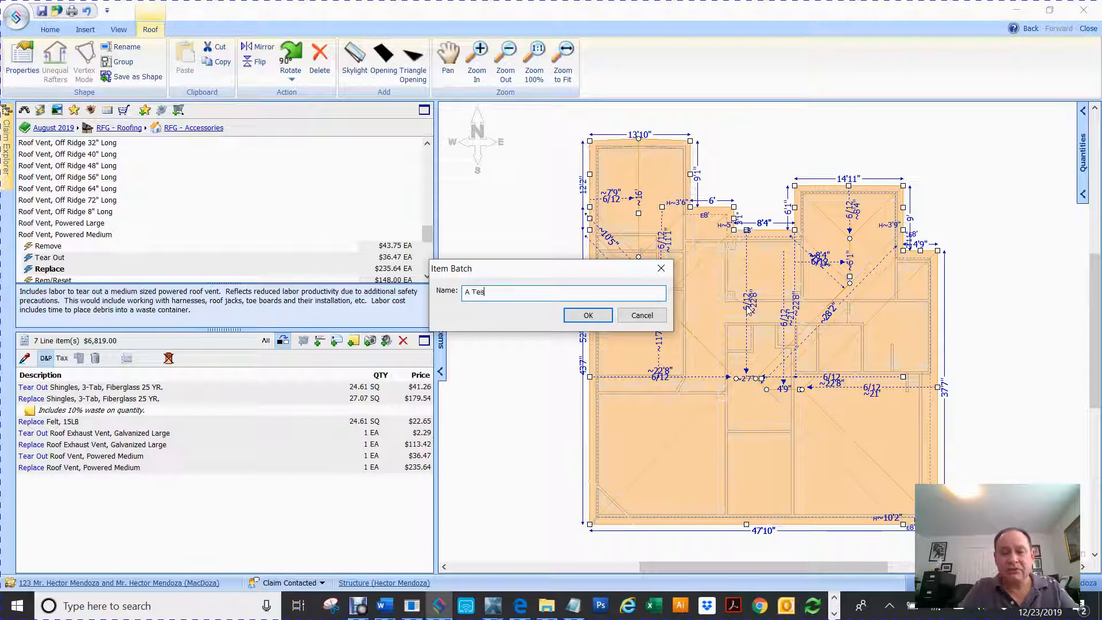
pyautogui.write('t Batch')
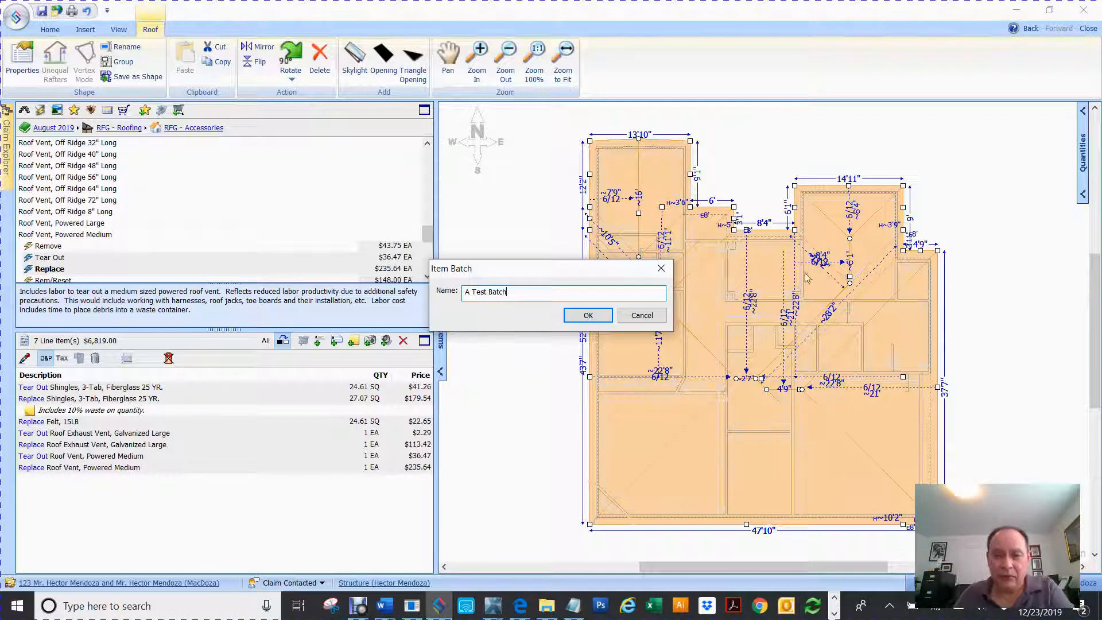
pyautogui.click(584, 318)
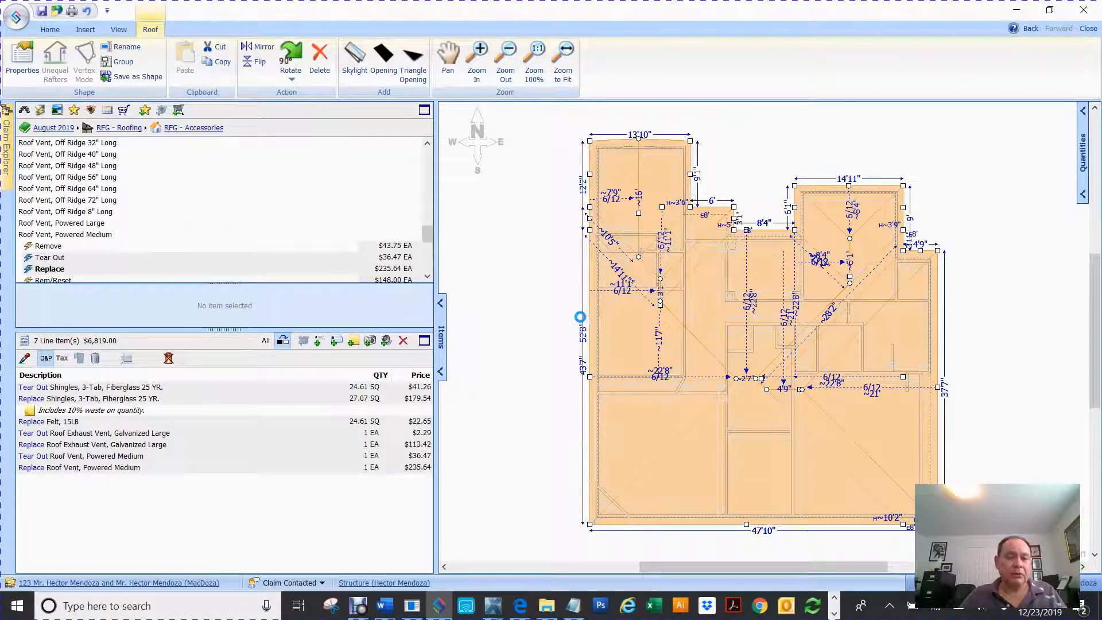
# - Delete all line items attached to the roof and deselect the roof sections
pyautogui.click(266, 340)
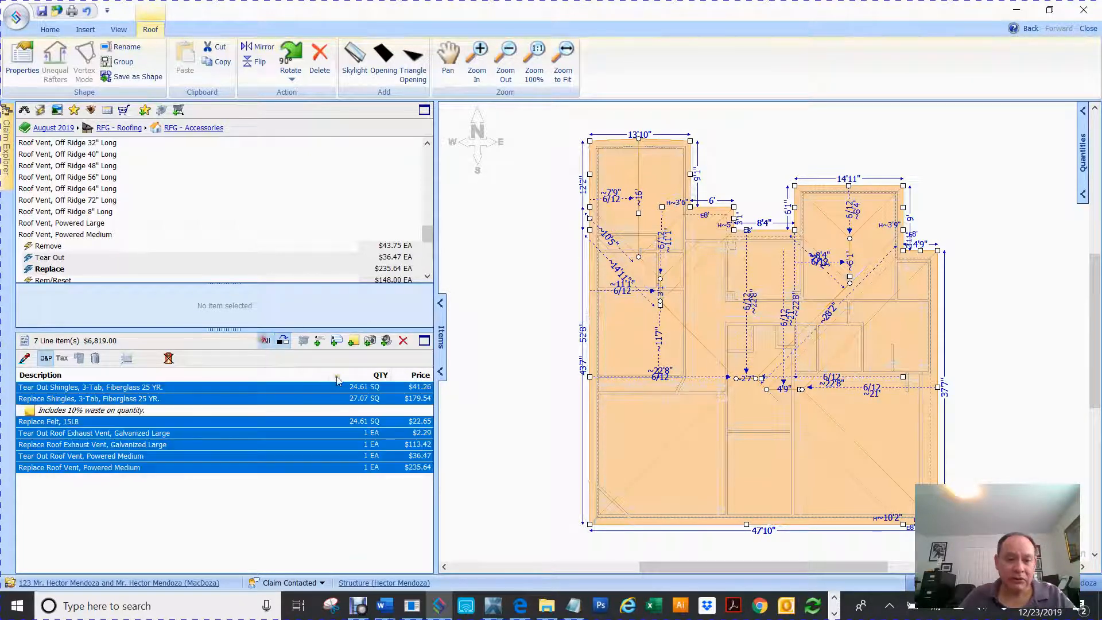
pyautogui.click(403, 341)
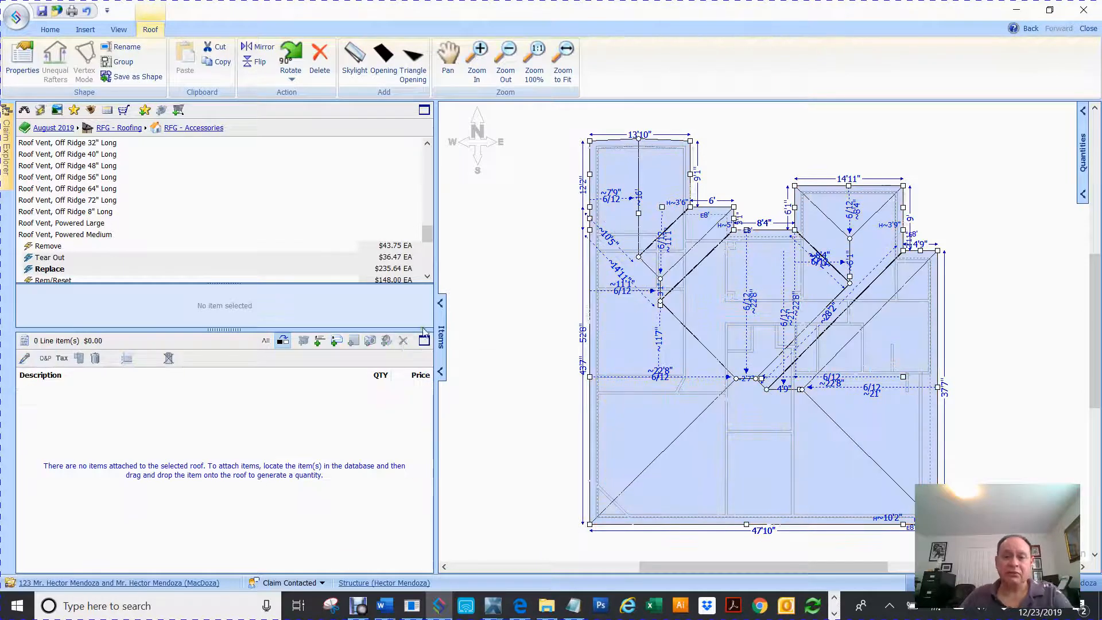
pyautogui.click(481, 265)
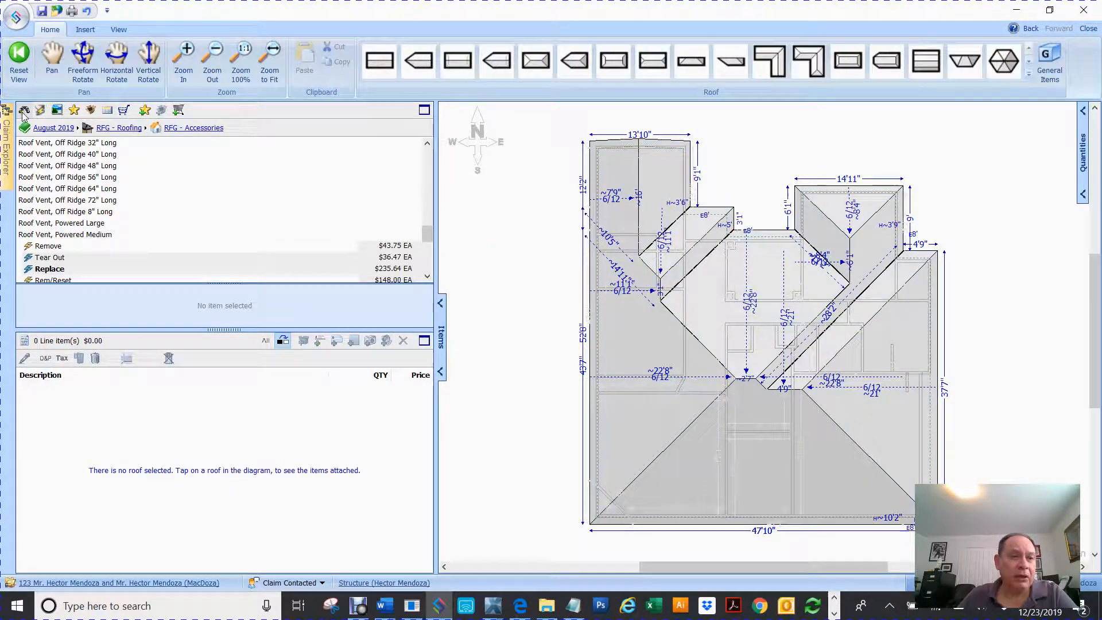
# - Apply the saved item batch "A Test Batch" to the whole roof and check the line items it adds
pyautogui.click(31, 129)
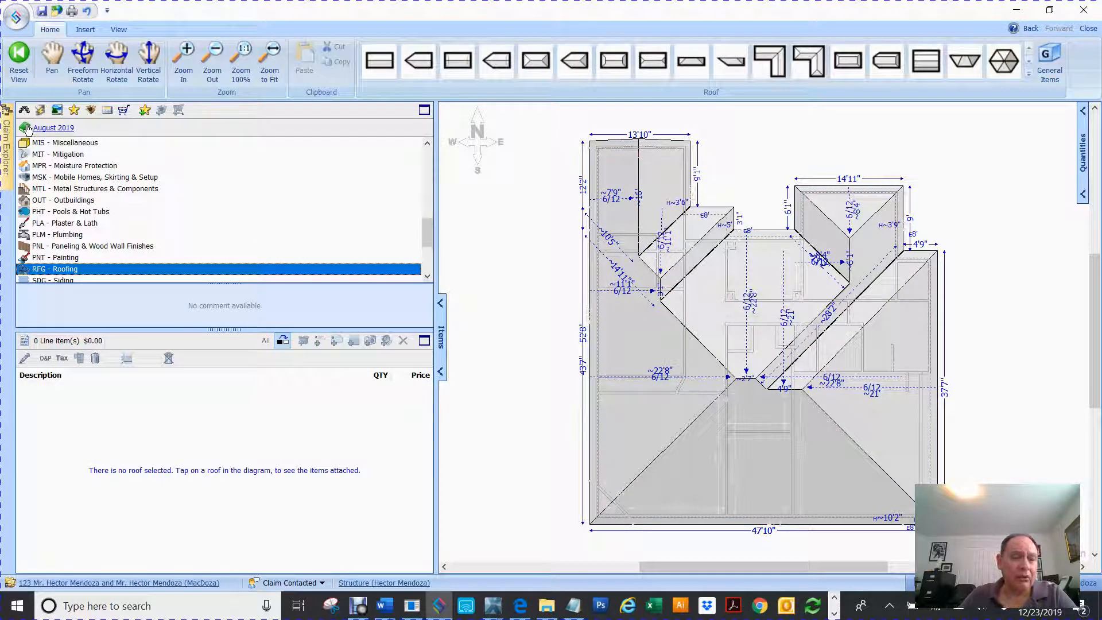
pyautogui.click(90, 110)
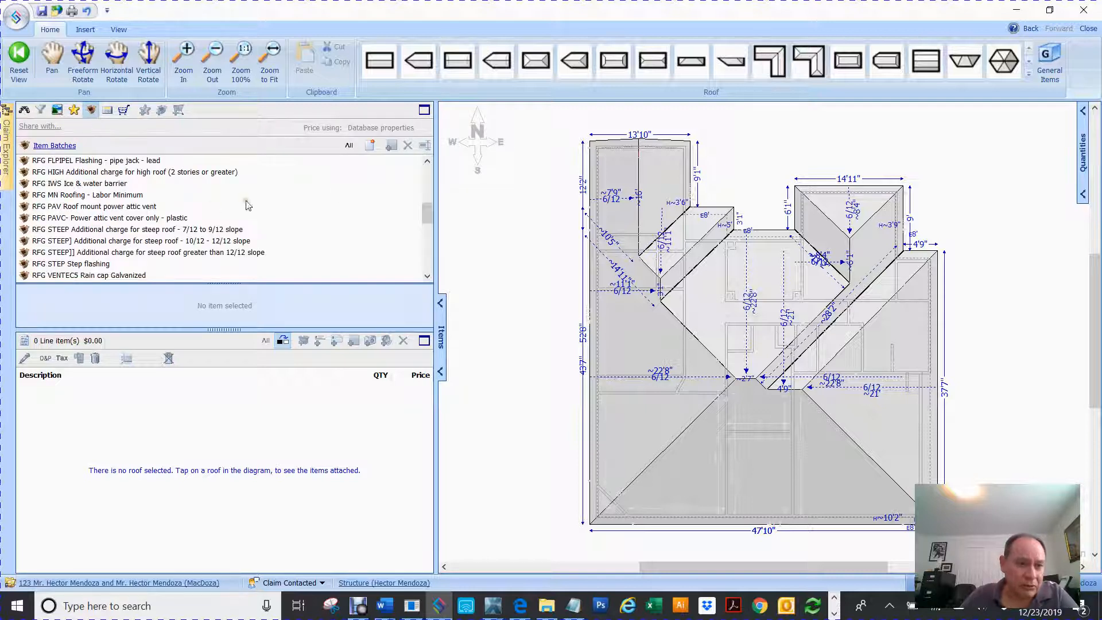
pyautogui.moveTo(426, 213); pyautogui.dragTo(424, 166)
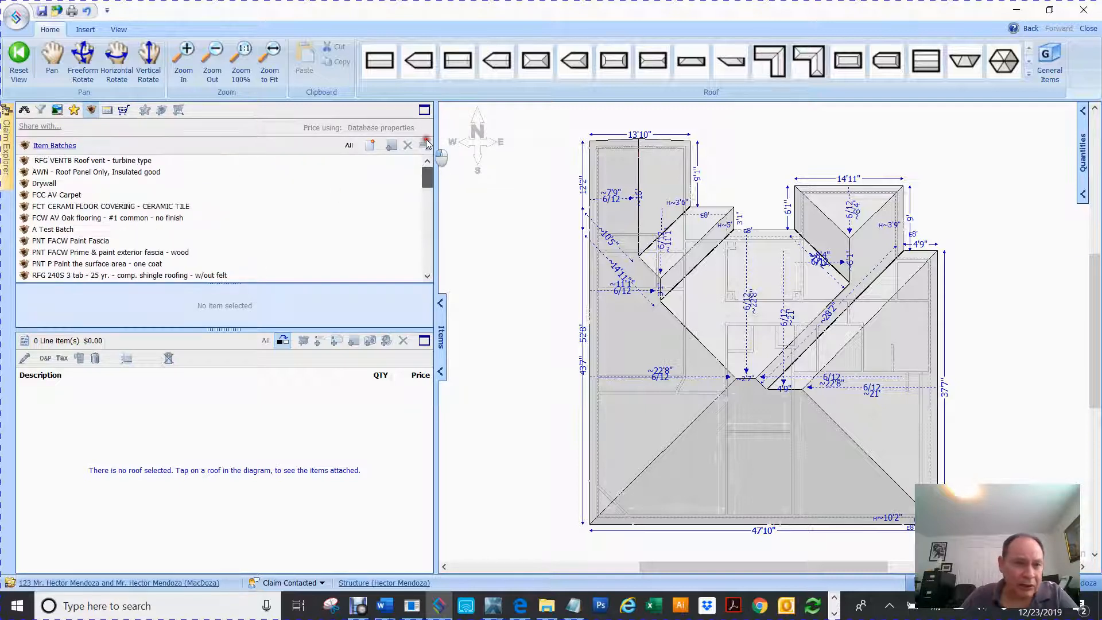
pyautogui.click(56, 230)
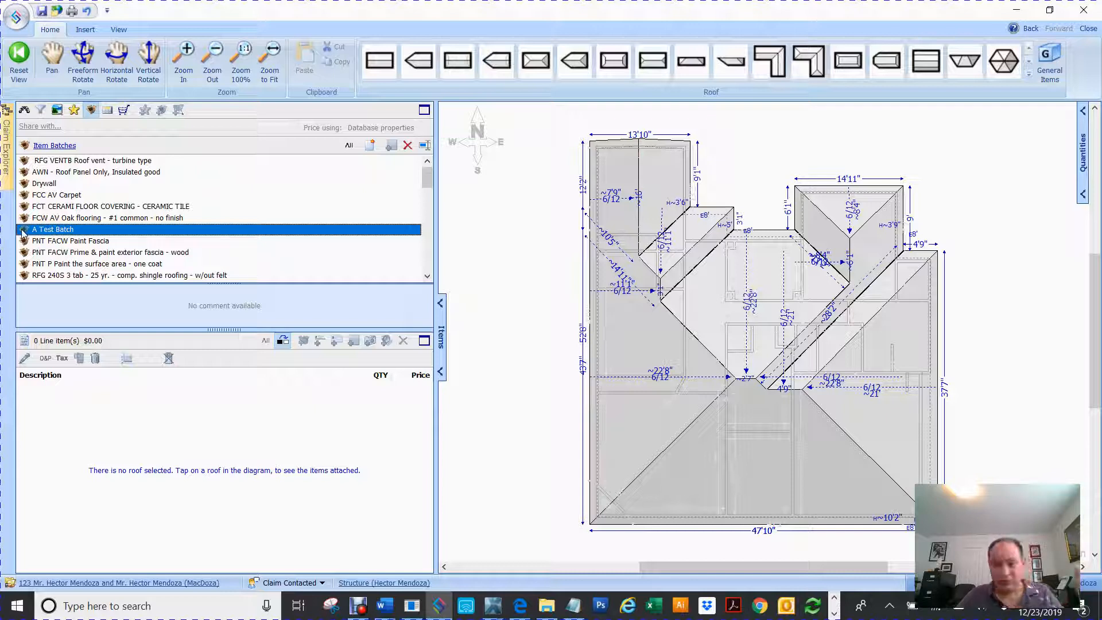
pyautogui.moveTo(23, 232); pyautogui.dragTo(538, 191)
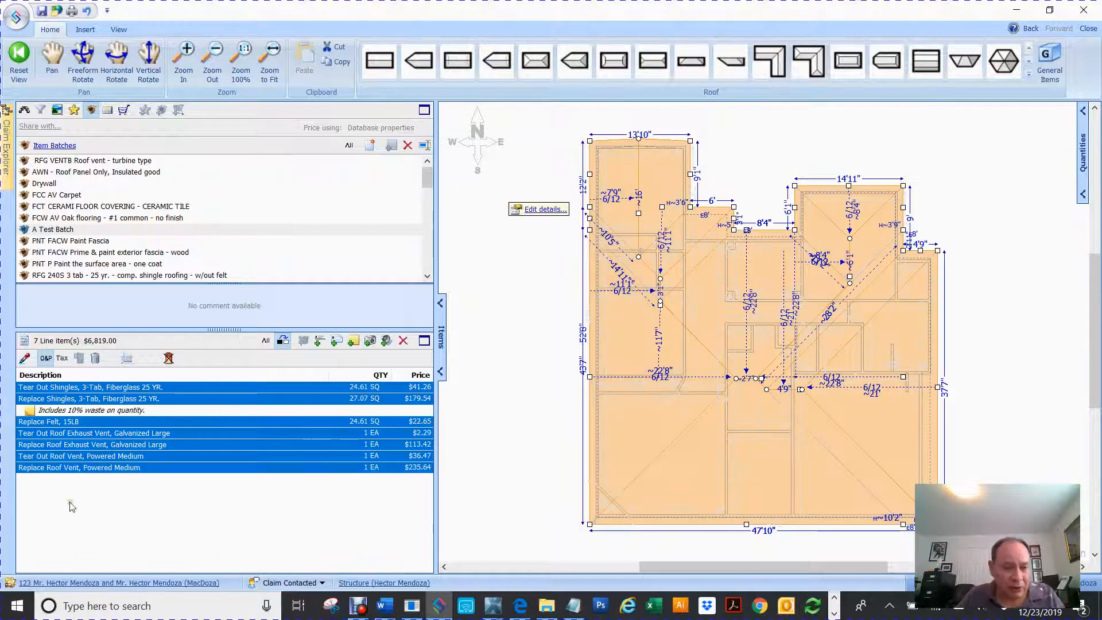
pyautogui.click(55, 422)
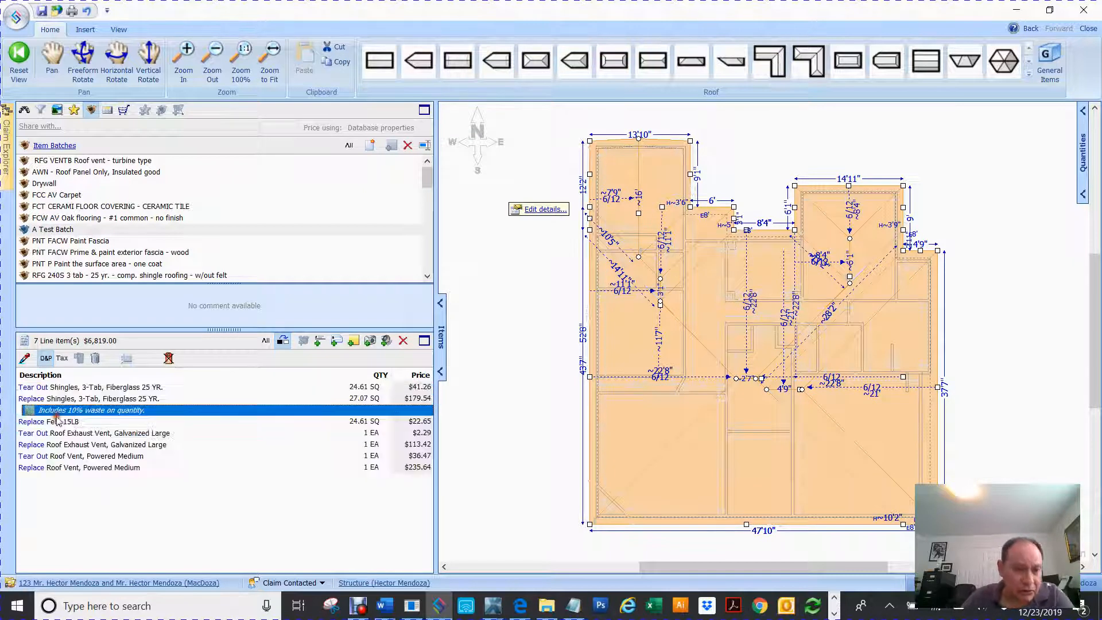
pyautogui.click(53, 444)
pyautogui.click(51, 456)
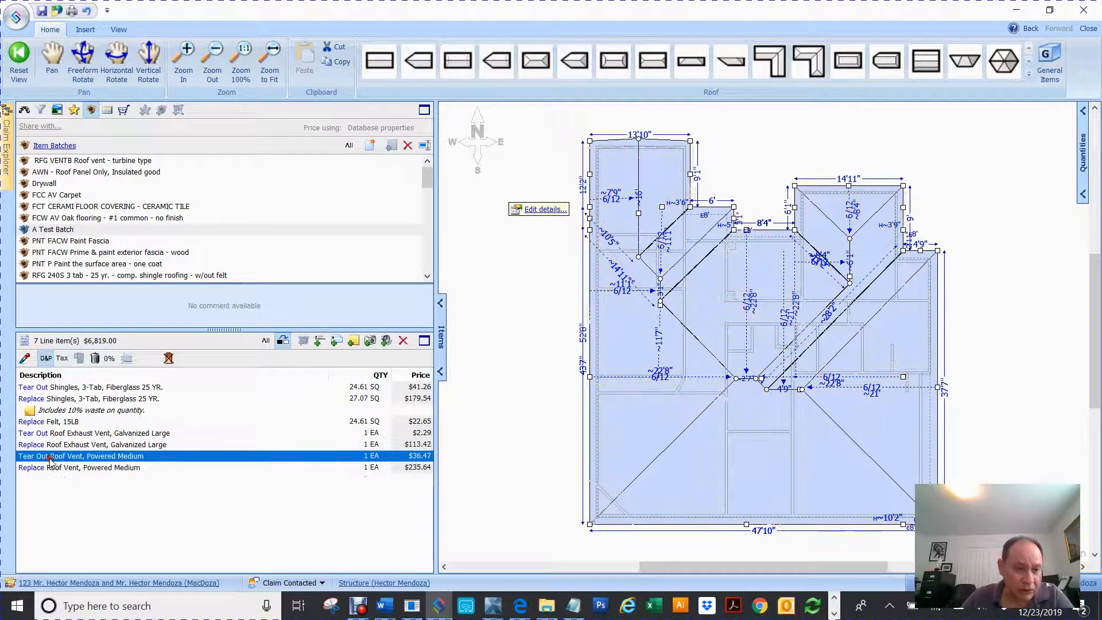
pyautogui.click(50, 468)
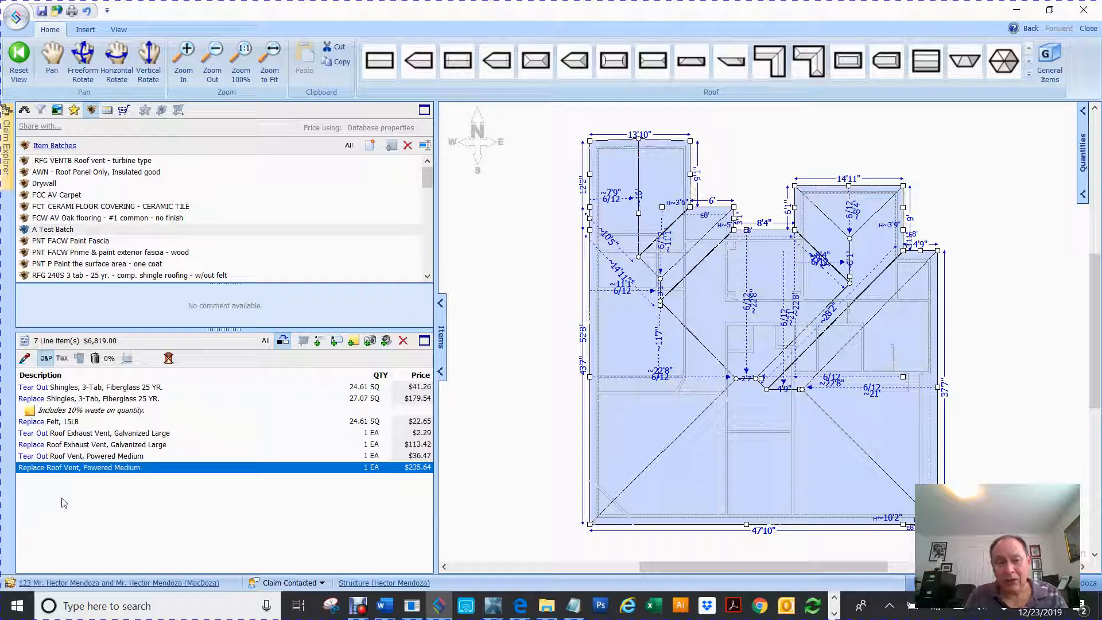
# - Rename the item batch "A Test Batch" as "Dlass Texas Roofs"
pyautogui.click(42, 229)
pyautogui.click(41, 229)
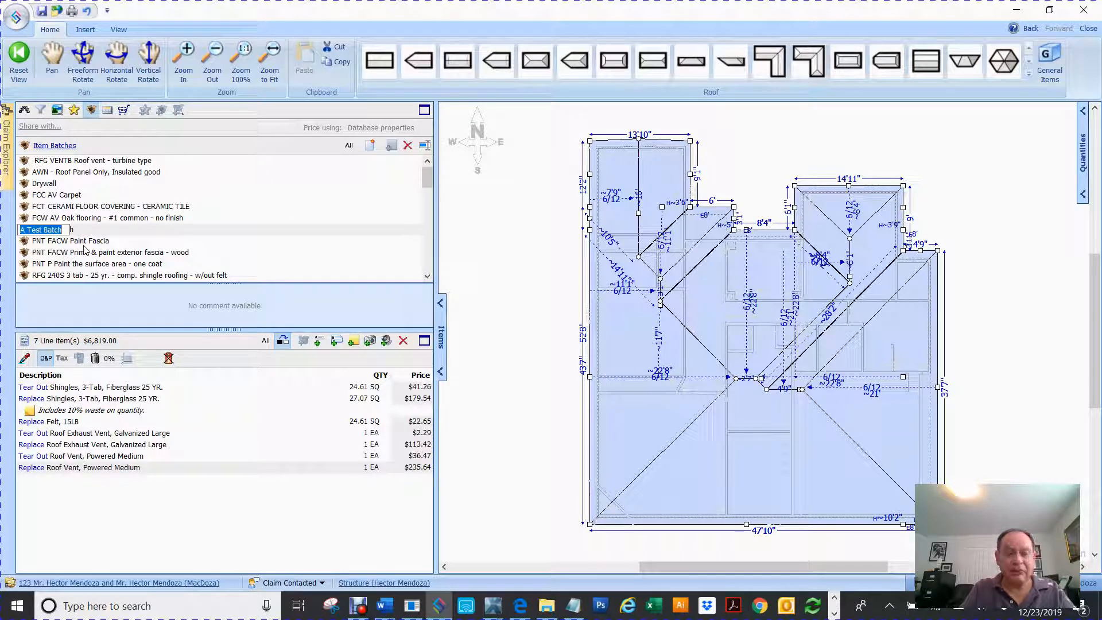
pyautogui.write('Di')
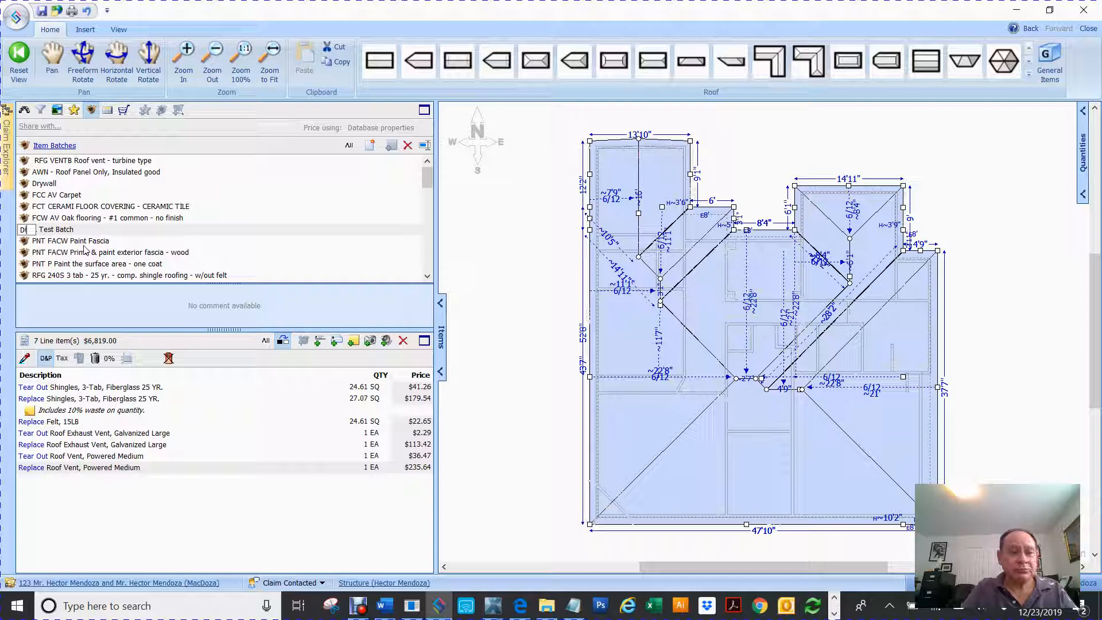
pyautogui.write('ass Texa')
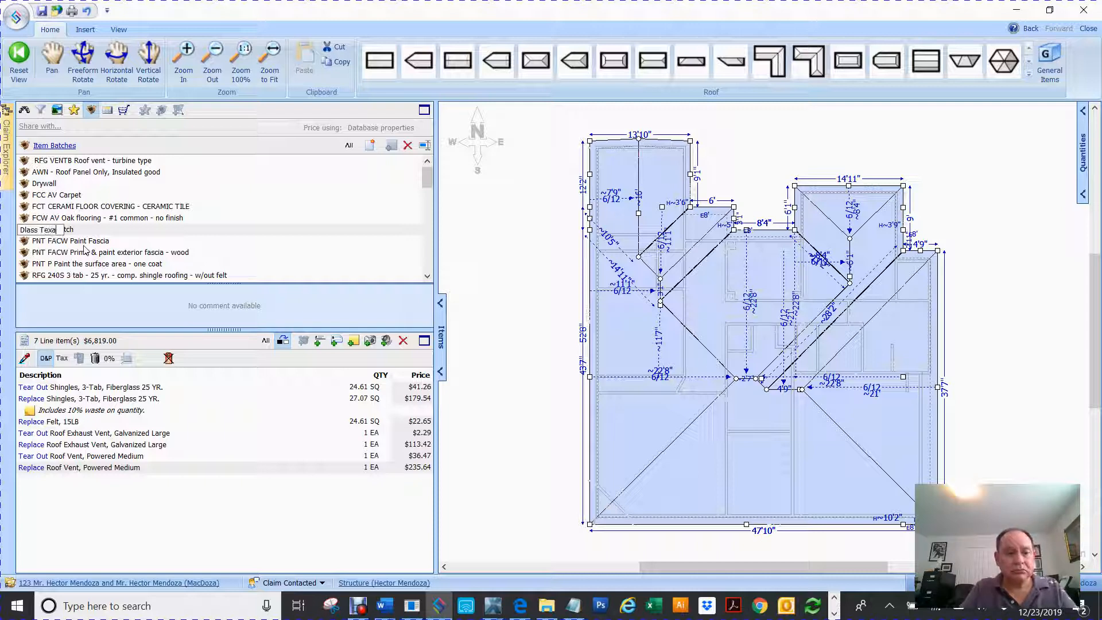
pyautogui.write('s Roofs')
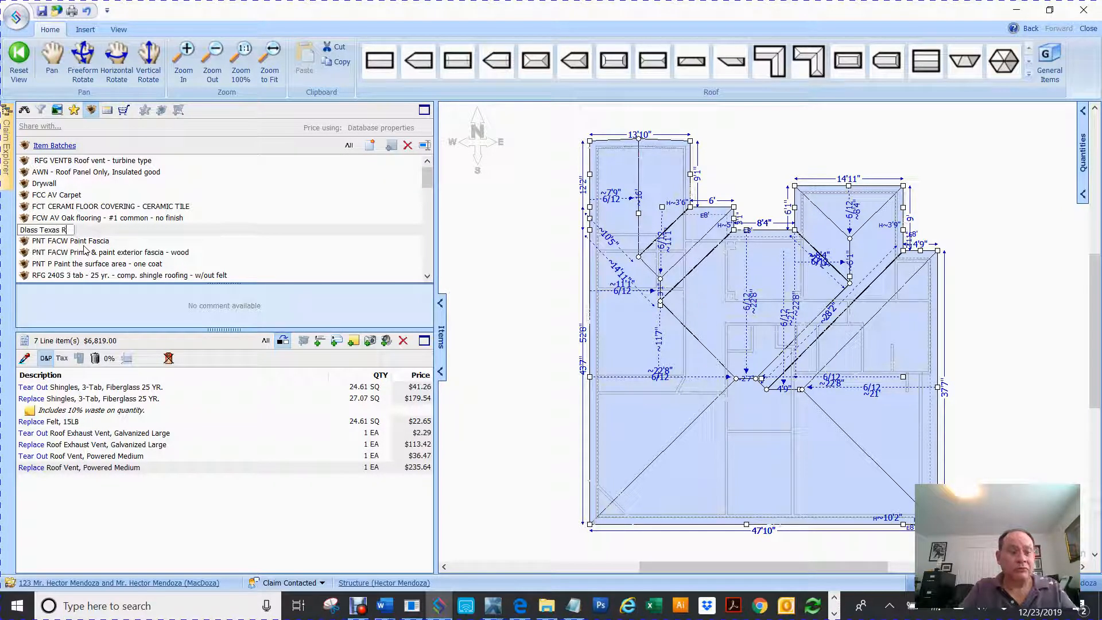
pyautogui.press('Return')
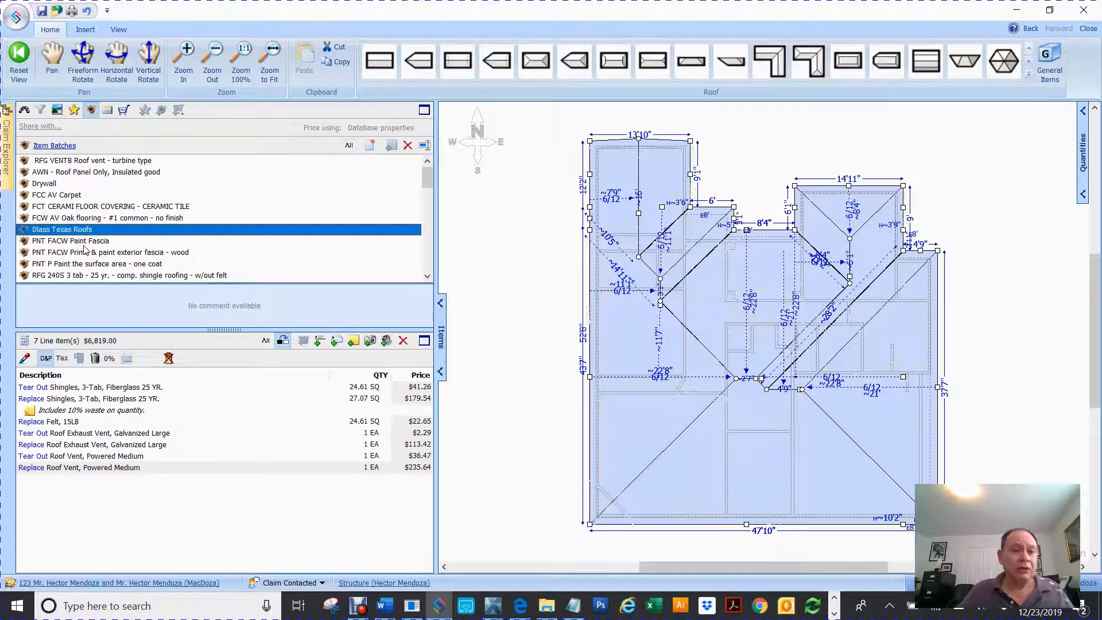
# - Correct the renamed item batch's name to "Dallas Texas Roofs" and select that batch
pyautogui.rightClick(48, 230)
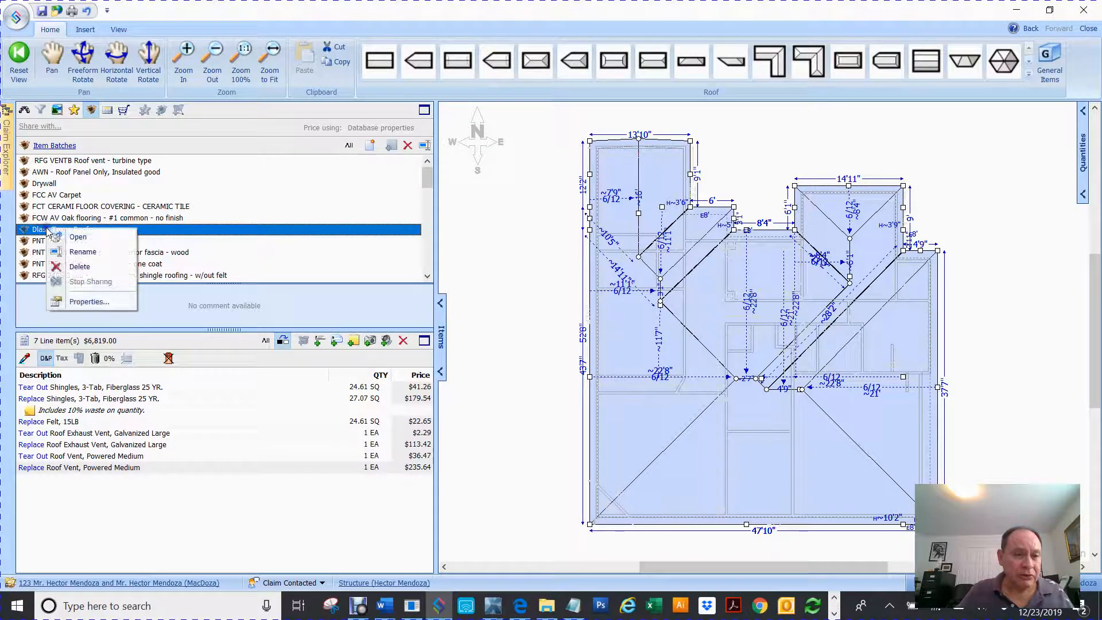
pyautogui.click(81, 251)
pyautogui.moveTo(38, 230); pyautogui.dragTo(3, 229)
pyautogui.write('Dall')
pyautogui.write('as Roofs')
pyautogui.press('Return')
pyautogui.click(150, 244)
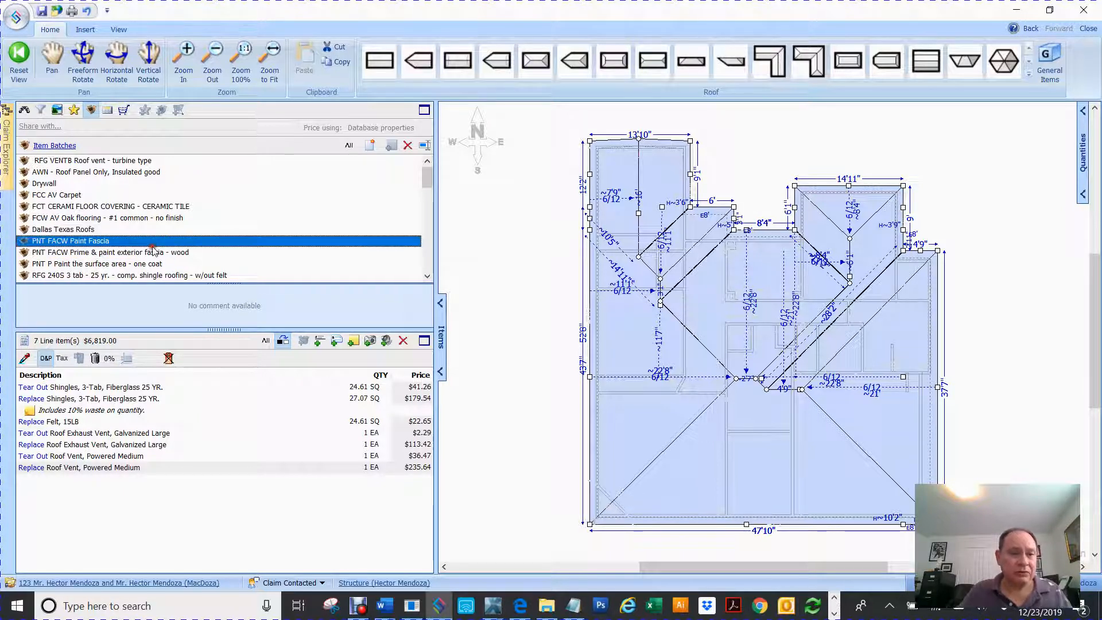
pyautogui.click(61, 230)
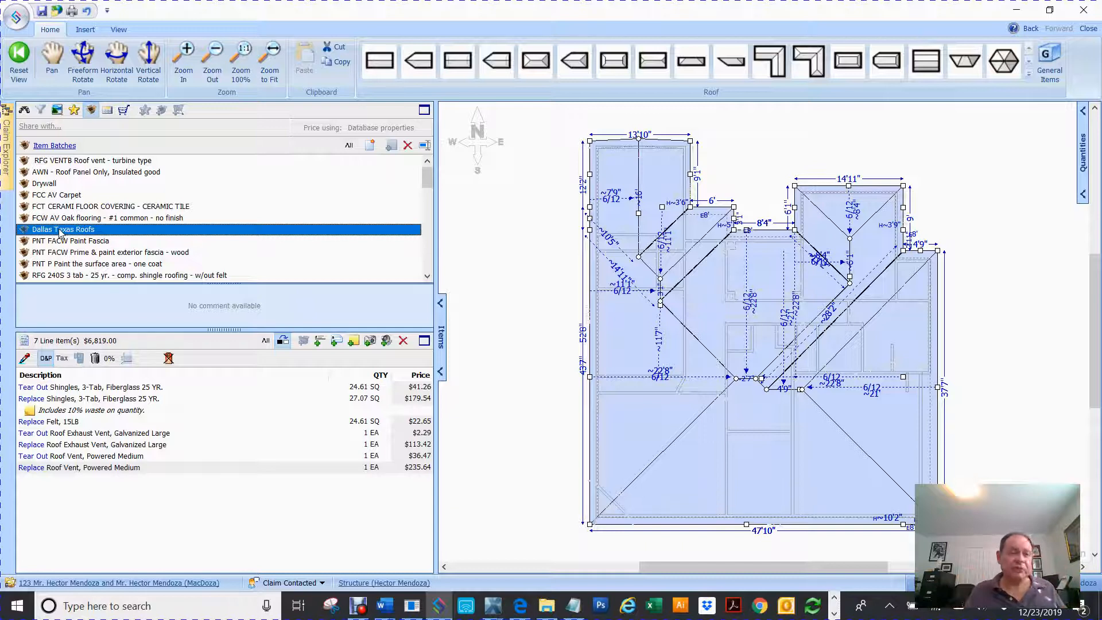
# - Deselect the roof sections and delete the "Dallas Texas Roofs" item batch
pyautogui.click(491, 280)
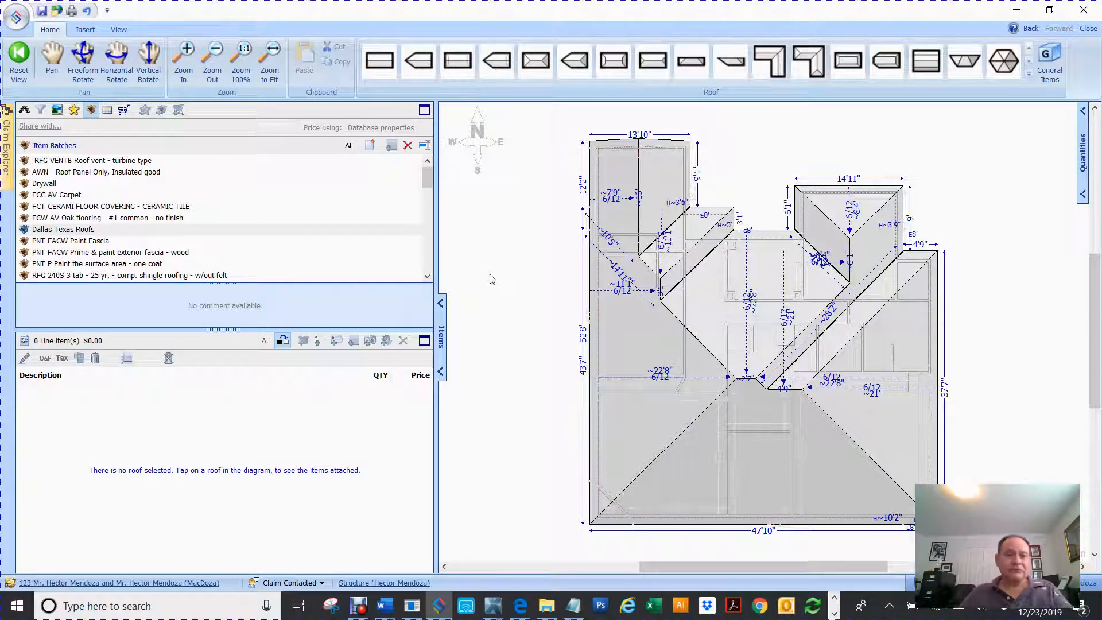
pyautogui.click(33, 231)
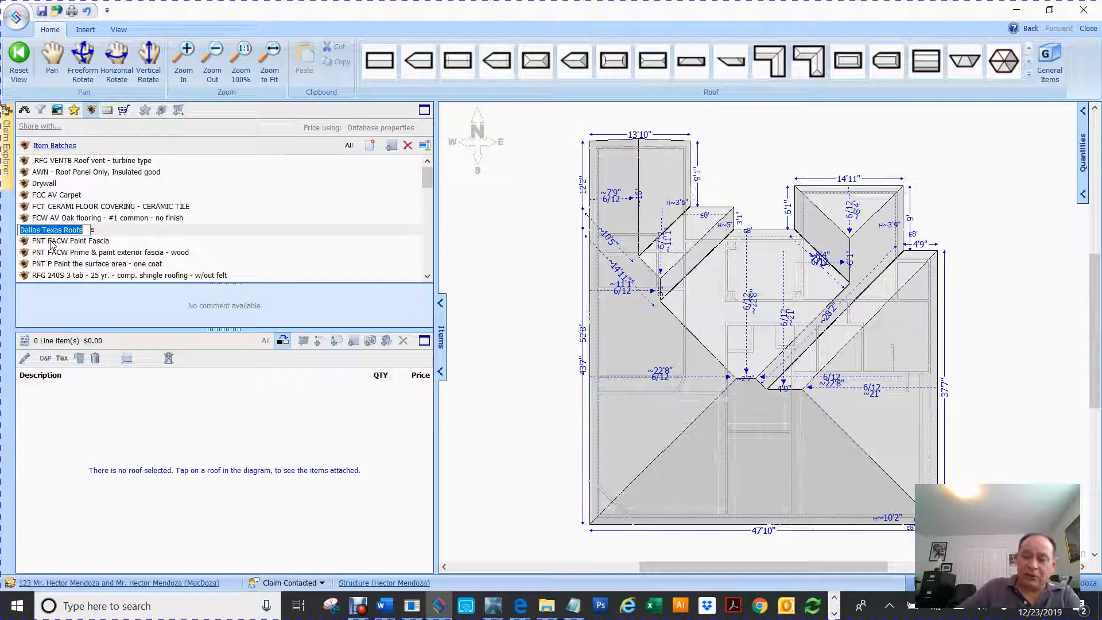
pyautogui.press('BackSpace')
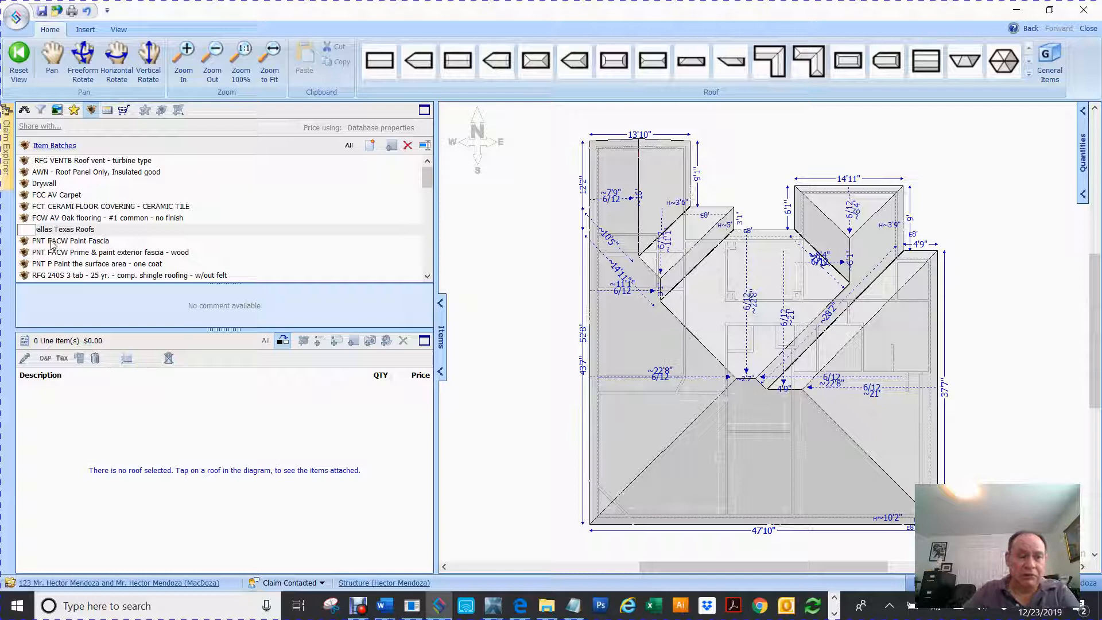
pyautogui.click(54, 230)
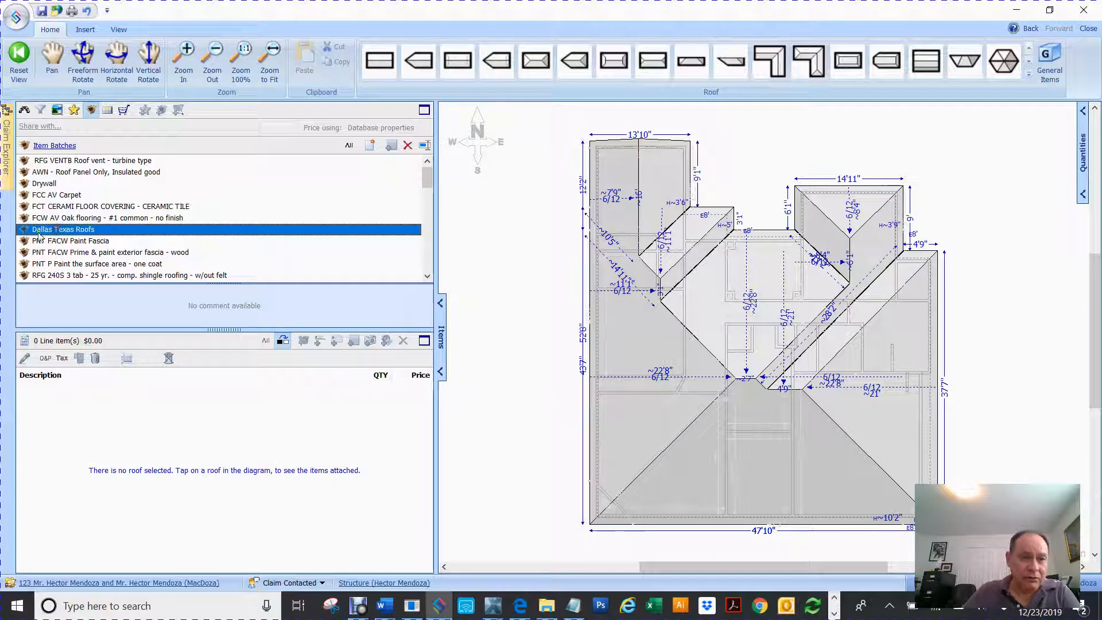
pyautogui.click(408, 146)
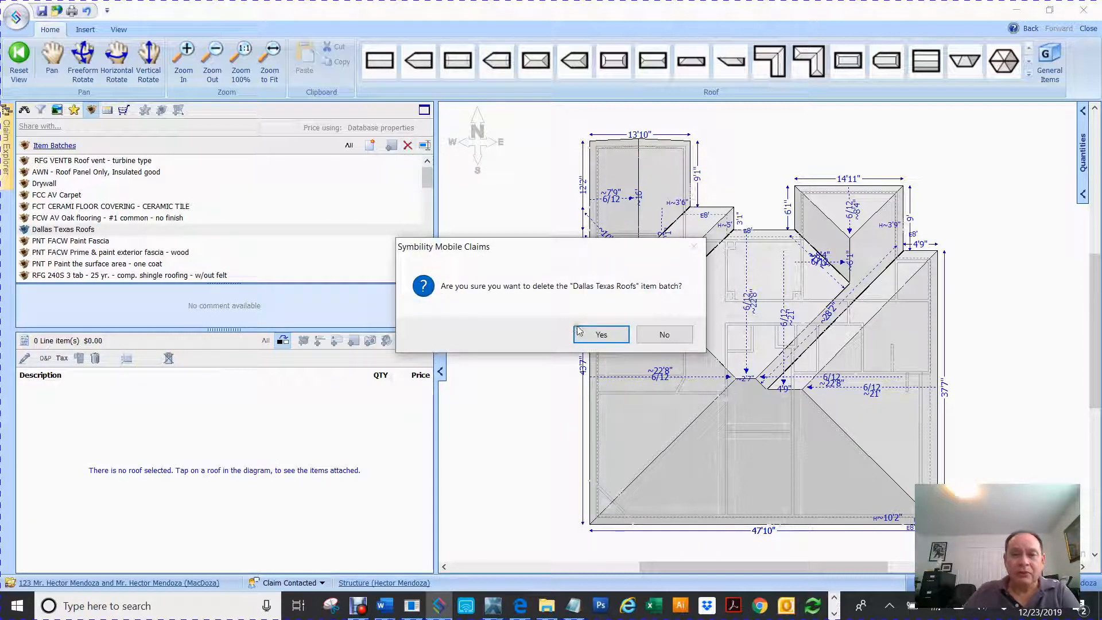
pyautogui.click(577, 331)
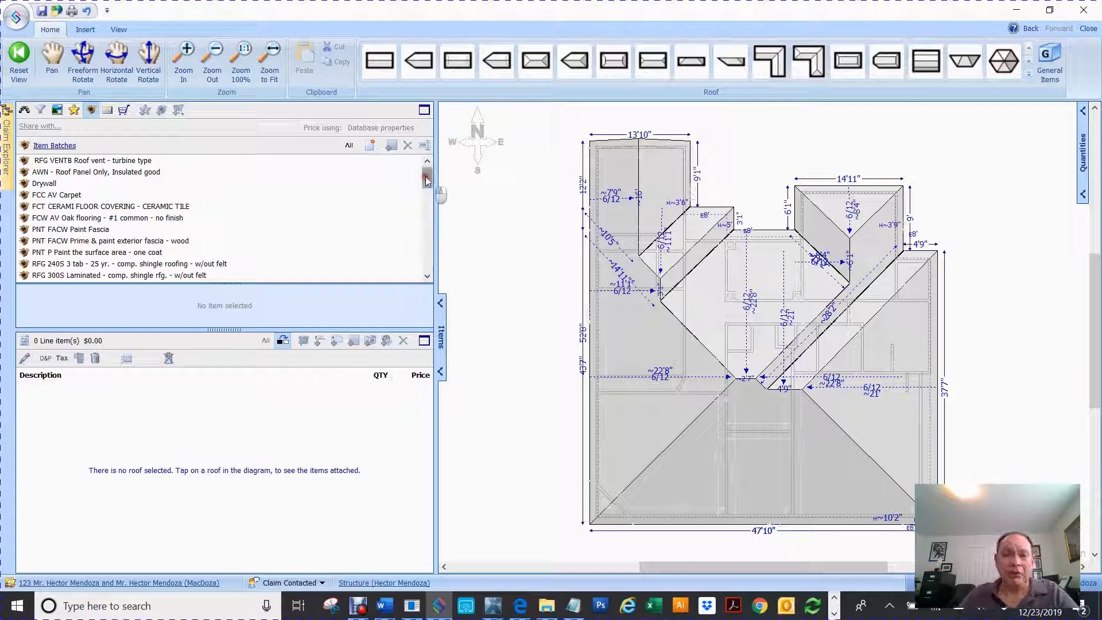
# - Look through the list of saved item batches, including the roofing, flooring, painting, siding and gutter entries
pyautogui.scroll(-5, 124, 221)
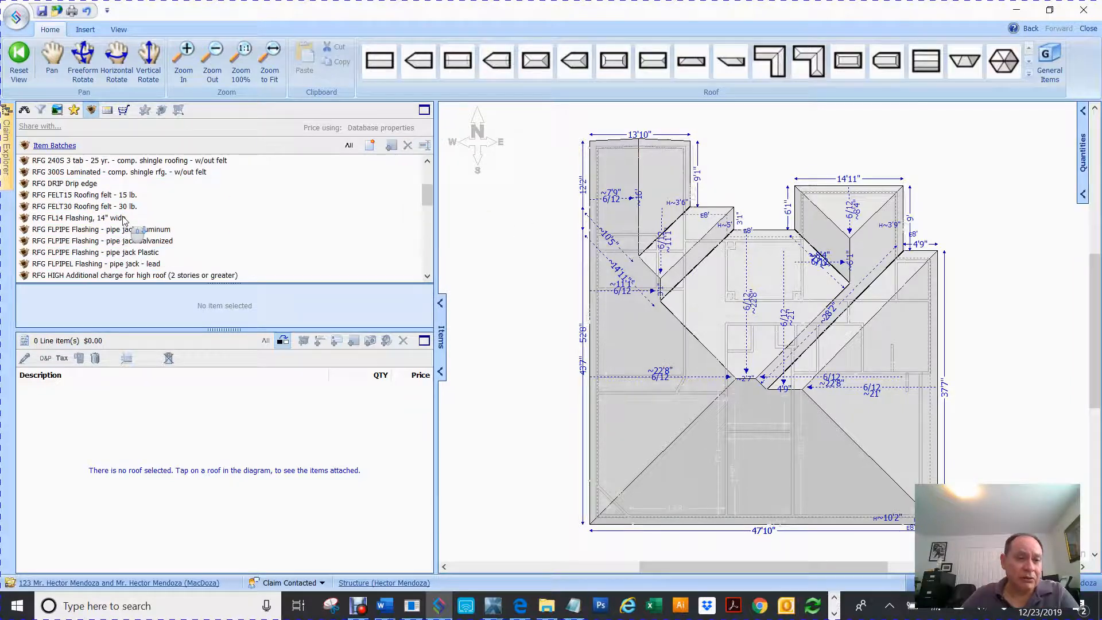
pyautogui.scroll(-10, 124, 221)
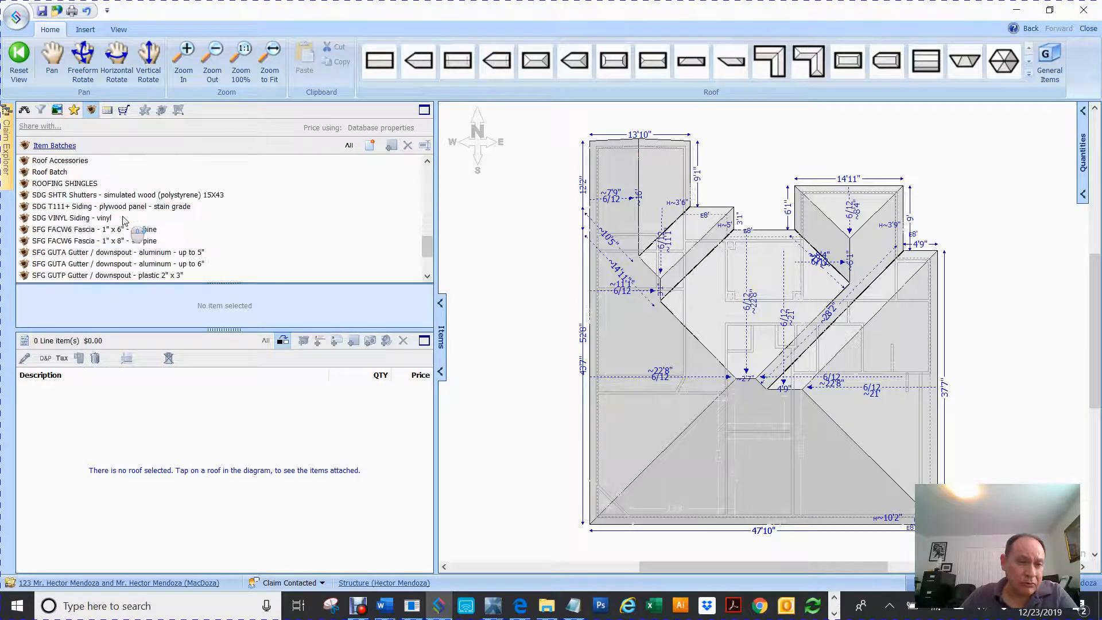
pyautogui.scroll(15, 126, 221)
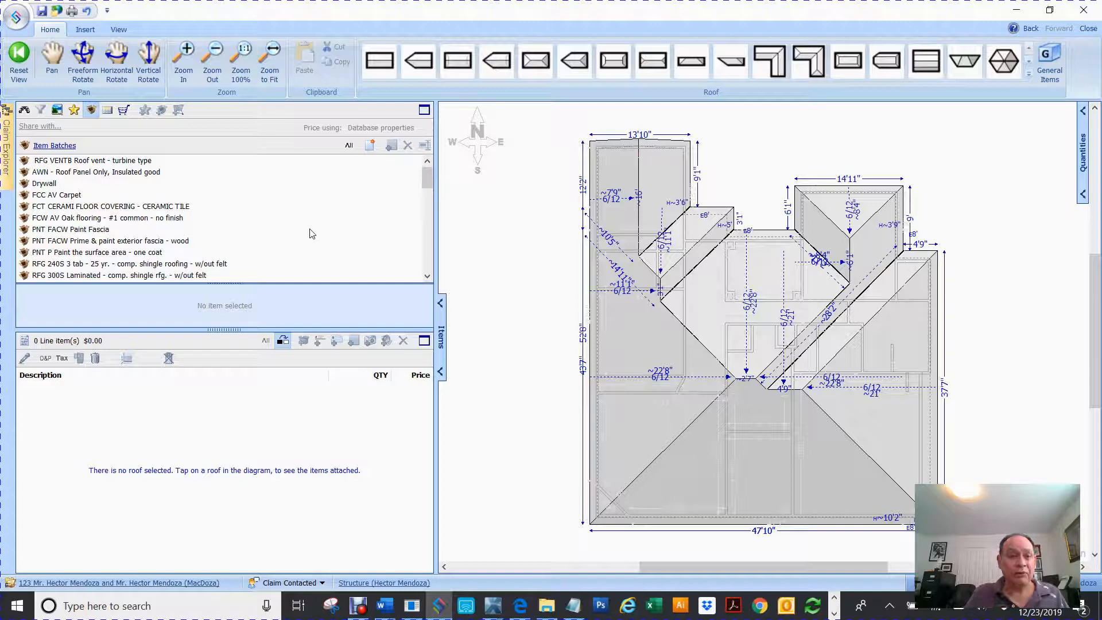
pyautogui.scroll(-5, 78, 213)
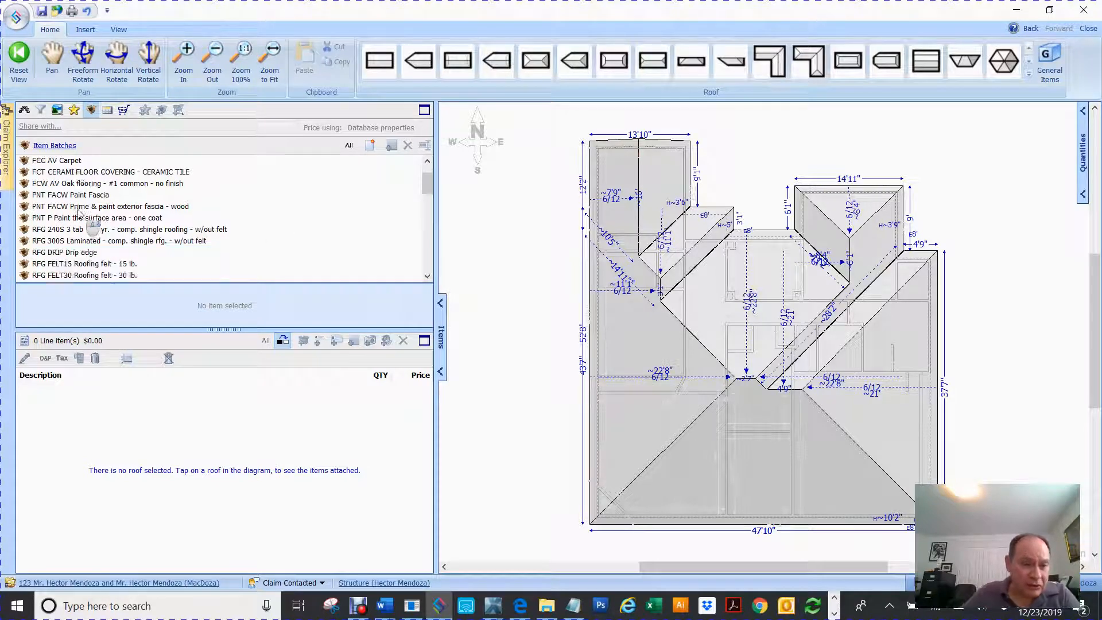
pyautogui.scroll(-10, 79, 213)
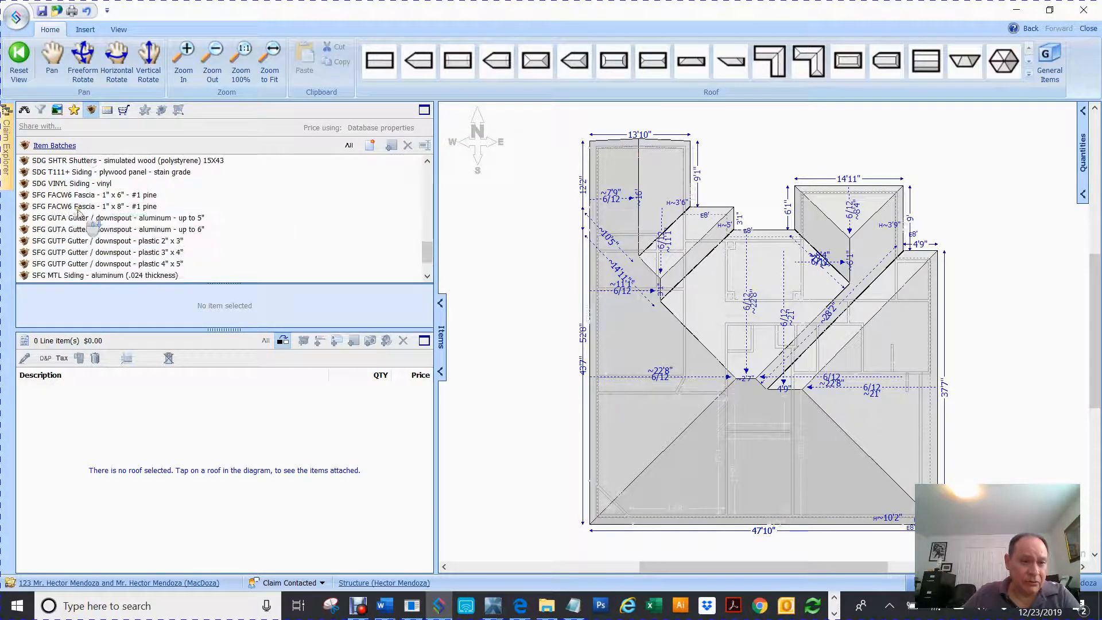
pyautogui.scroll(15, 84, 215)
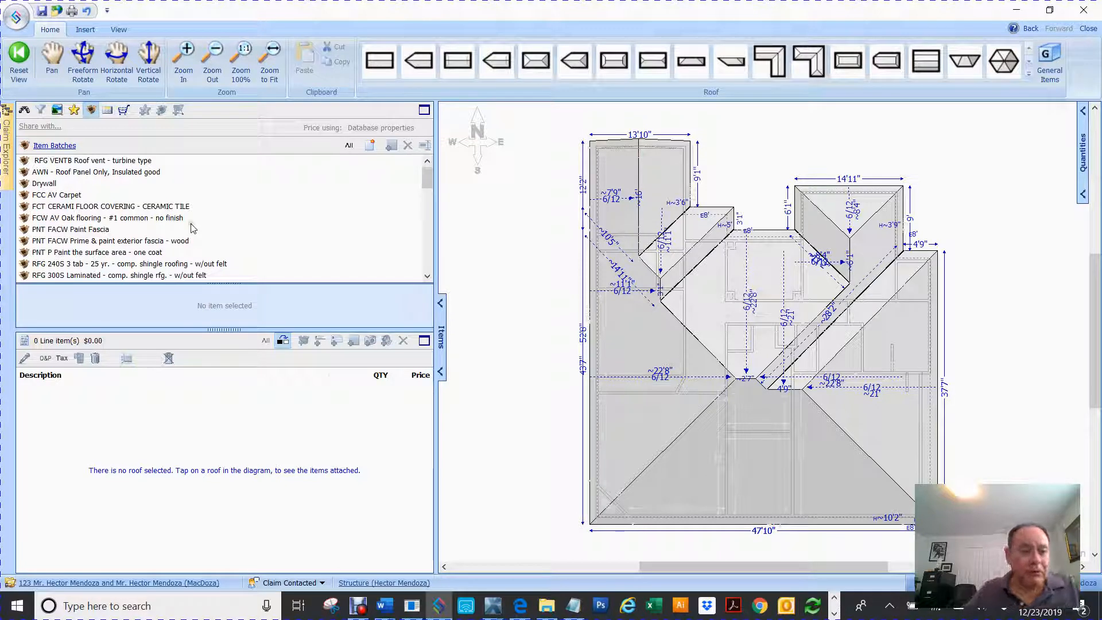
pyautogui.scroll(-1, 155, 216)
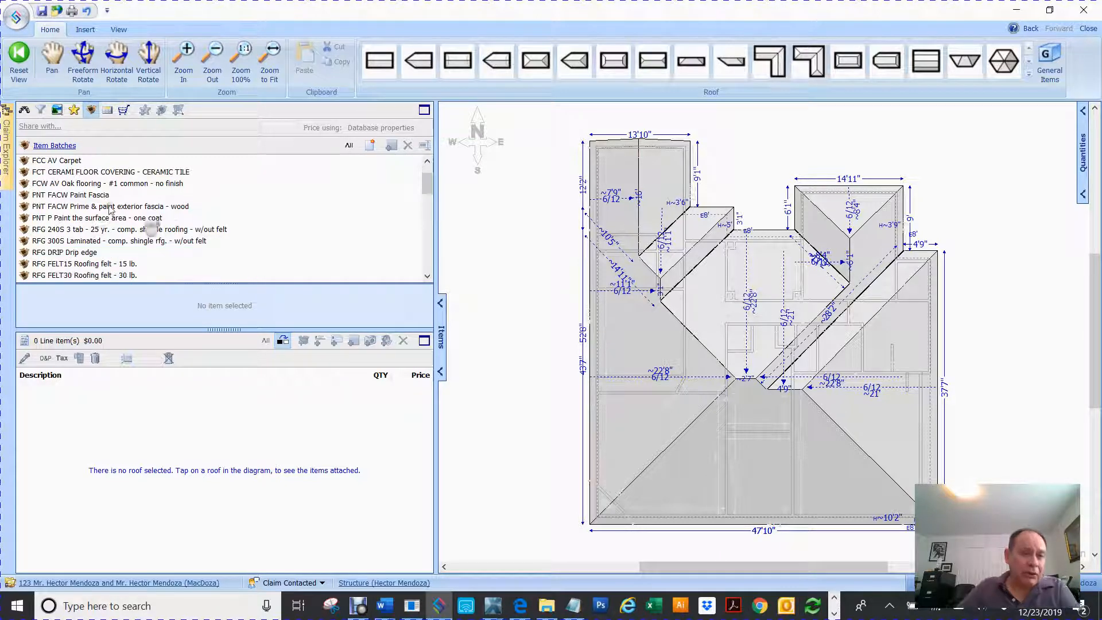
pyautogui.click(58, 162)
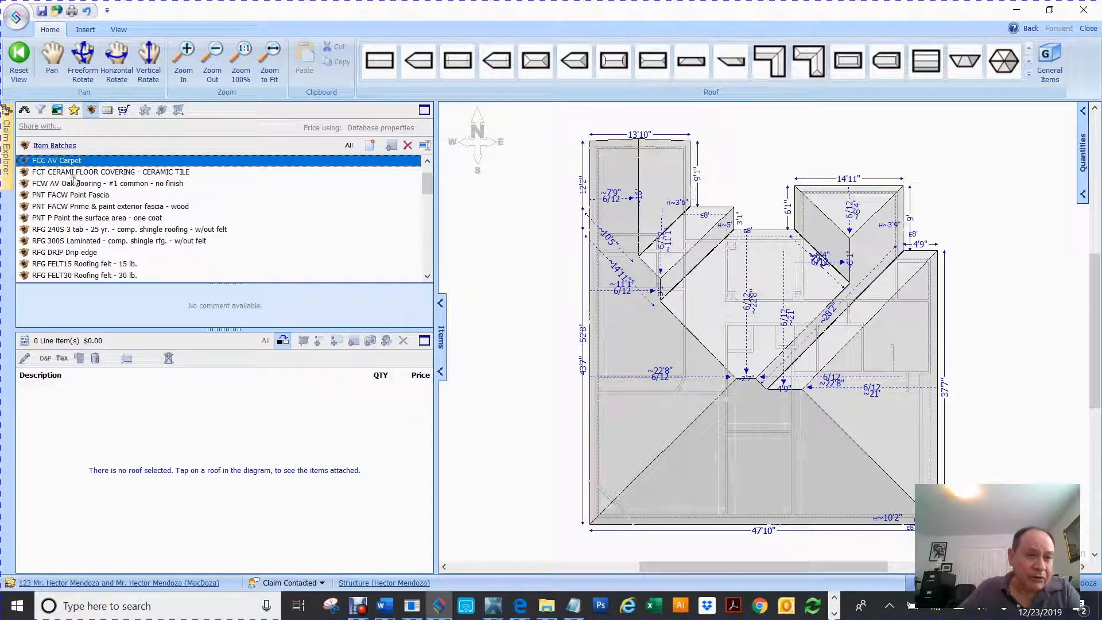
pyautogui.scroll(1, 109, 210)
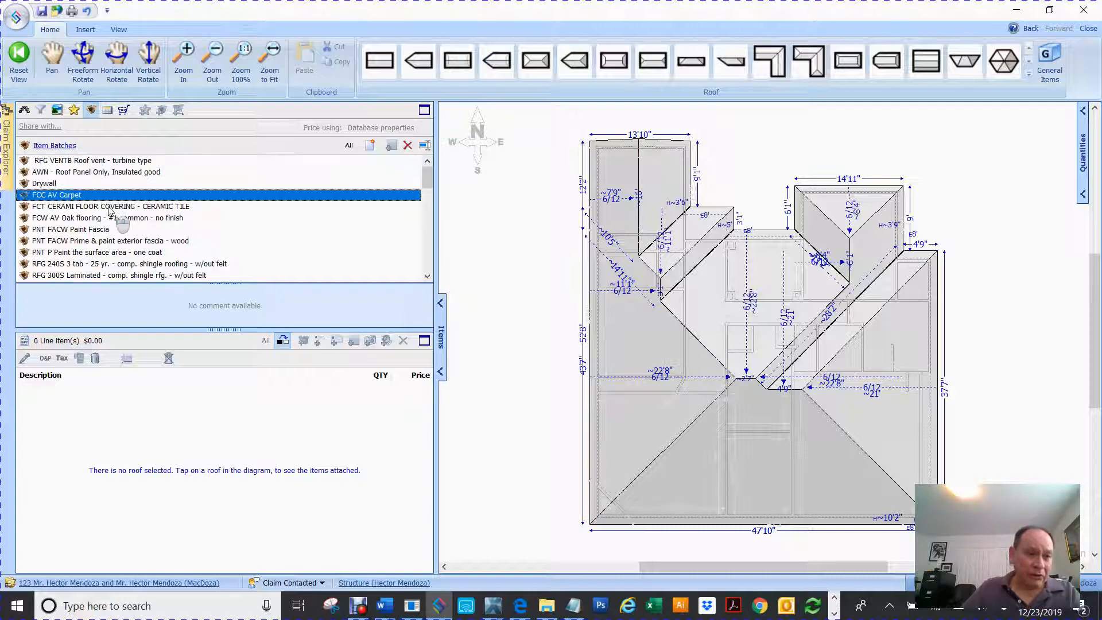
pyautogui.click(51, 173)
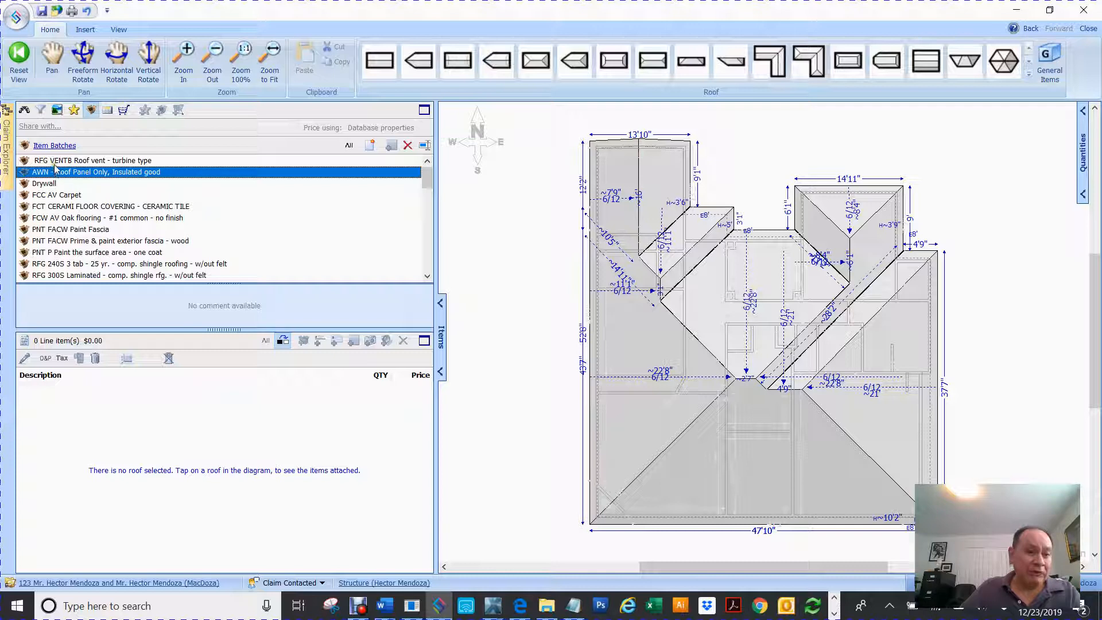
pyautogui.click(55, 162)
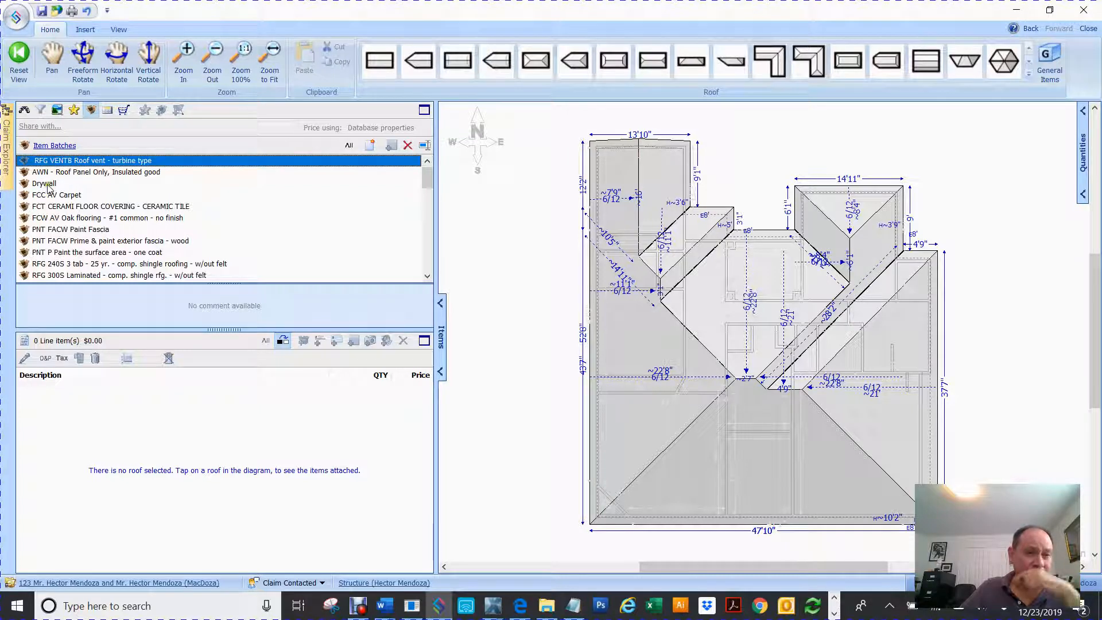
pyautogui.scroll(-4, 52, 189)
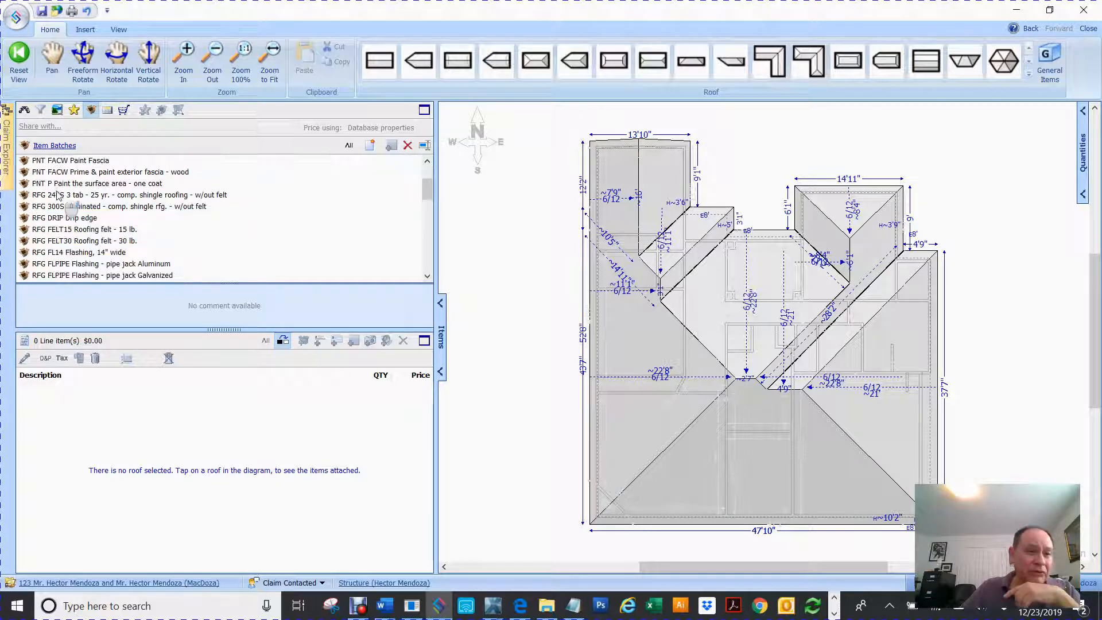
pyautogui.scroll(-5, 58, 195)
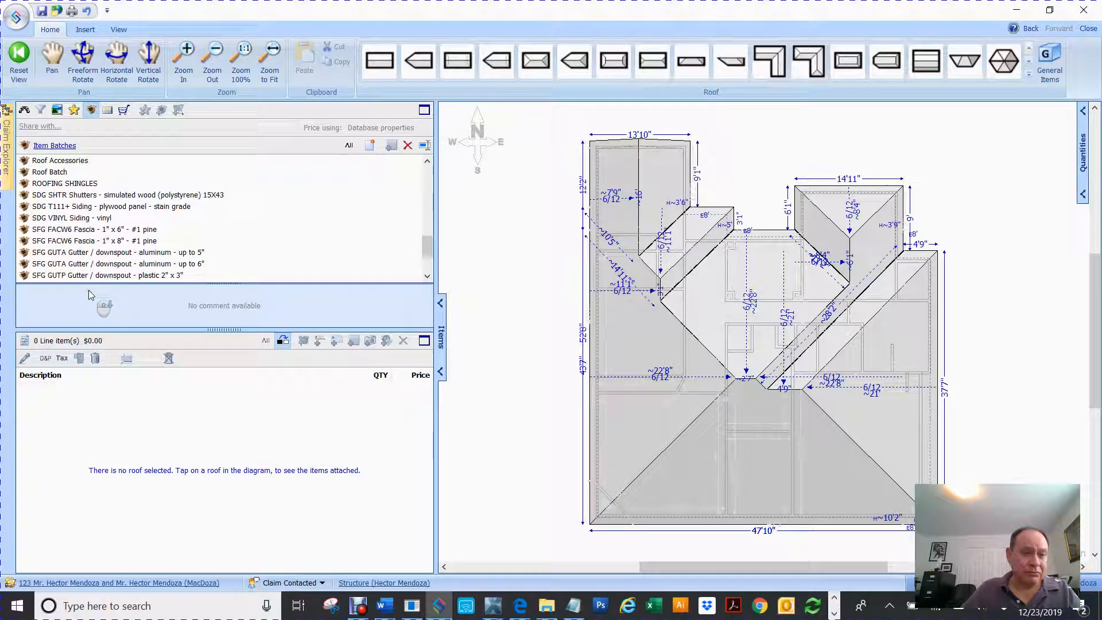
# - Close the open claim with its roof diagram and synchronize the mobile claims
pyautogui.scroll(10, 98, 278)
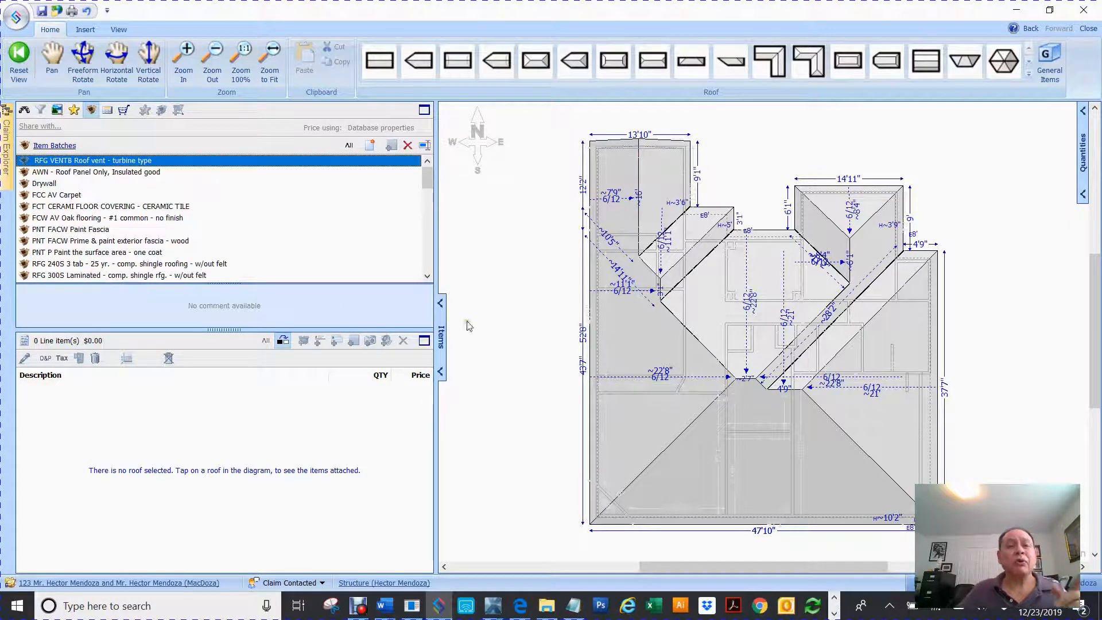
pyautogui.click(495, 254)
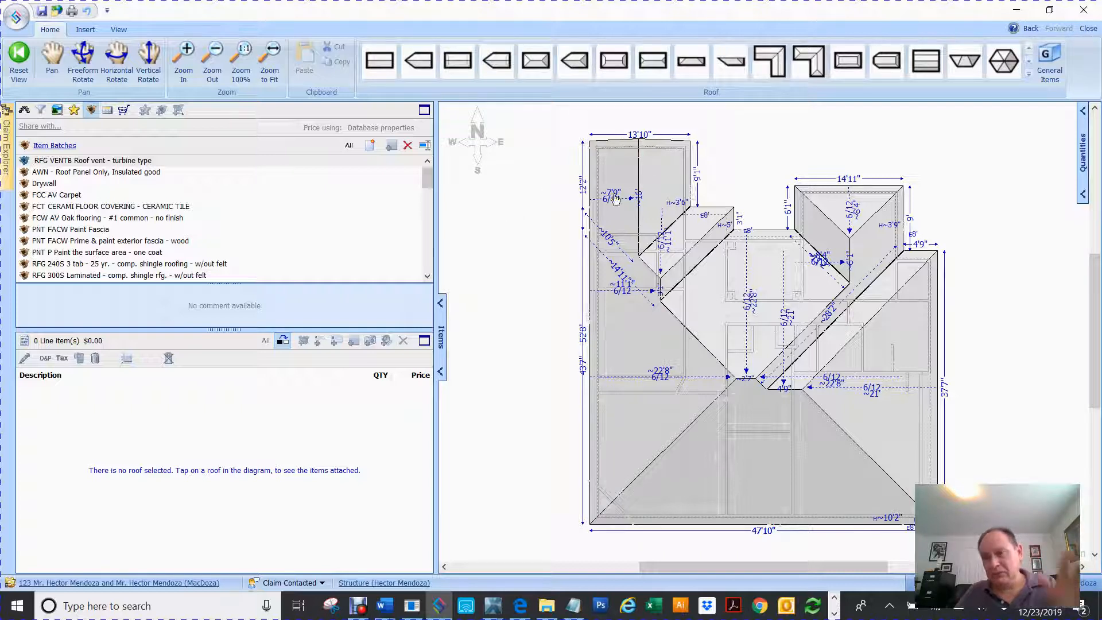
pyautogui.click(1092, 30)
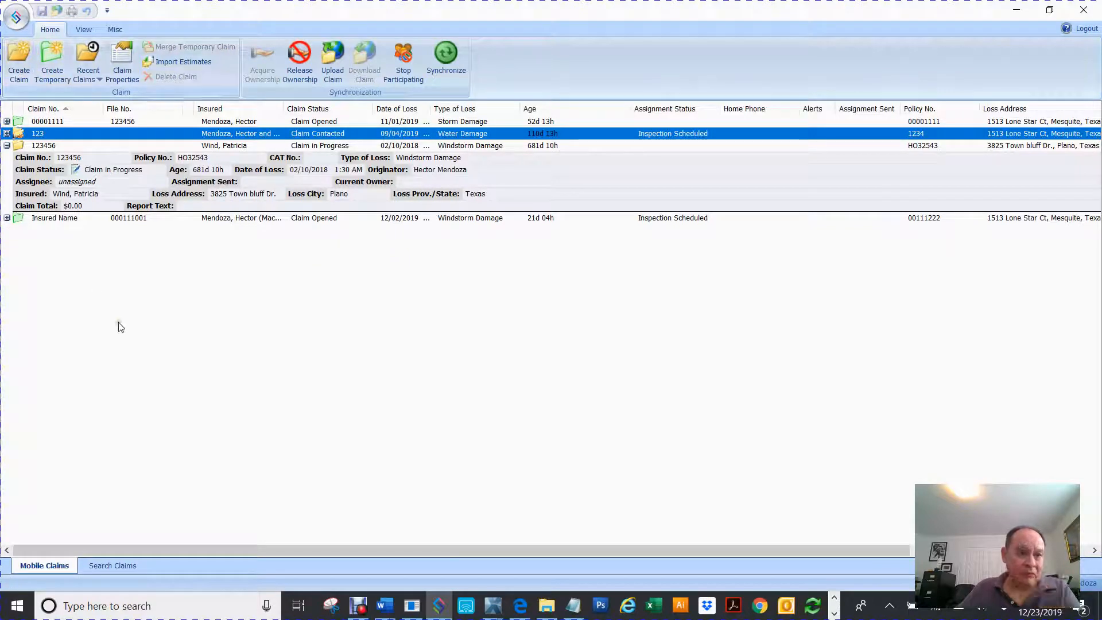
pyautogui.click(449, 56)
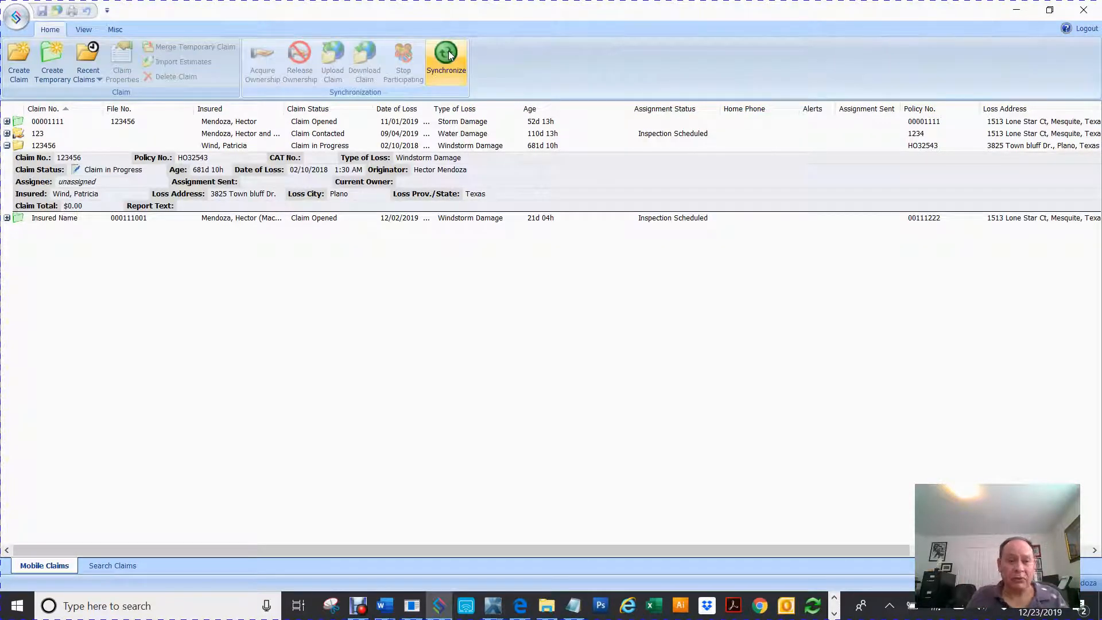
# - Reopen the water damage claim and open its Roofplan diagram from the claim's contents
pyautogui.doubleClick(18, 135)
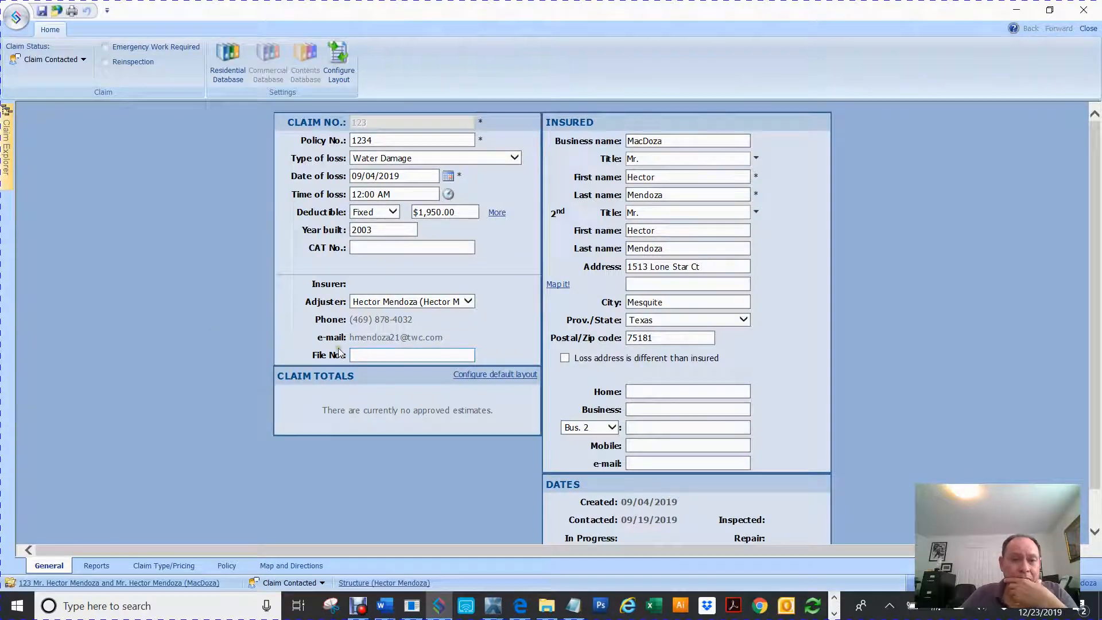
pyautogui.click(5, 157)
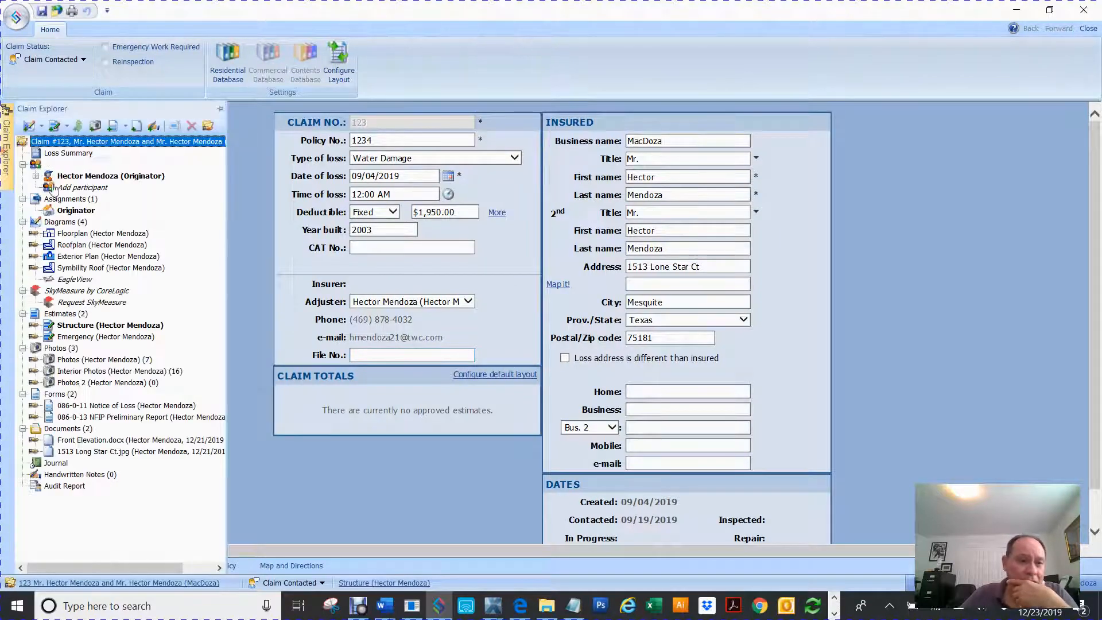
pyautogui.click(90, 245)
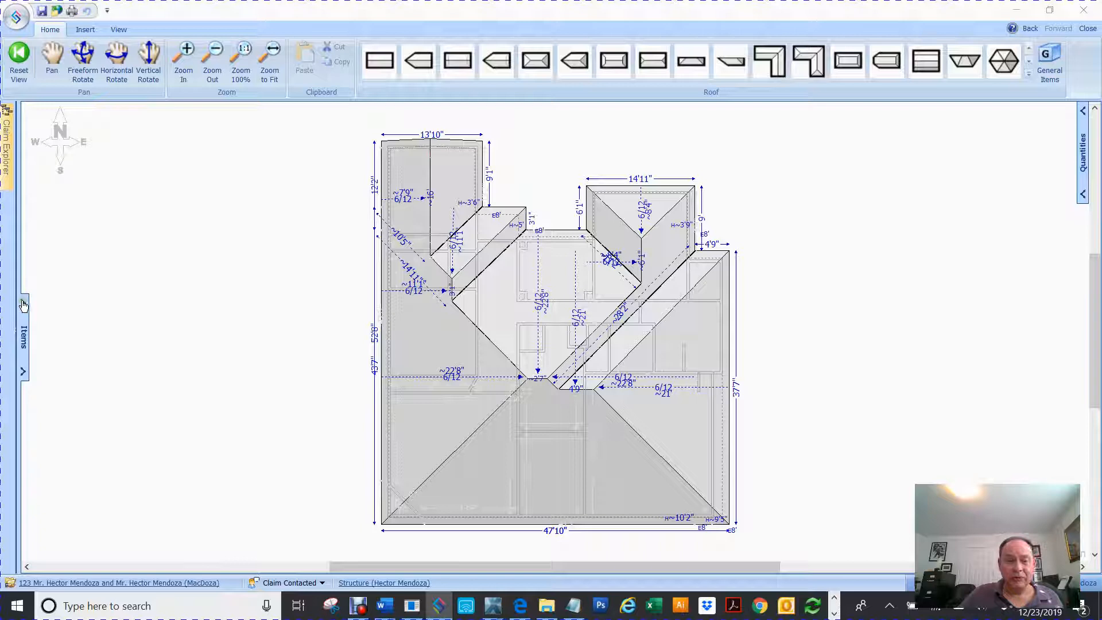
# - Show the saved item batches beside the roof plan and look through the whole list
pyautogui.click(24, 306)
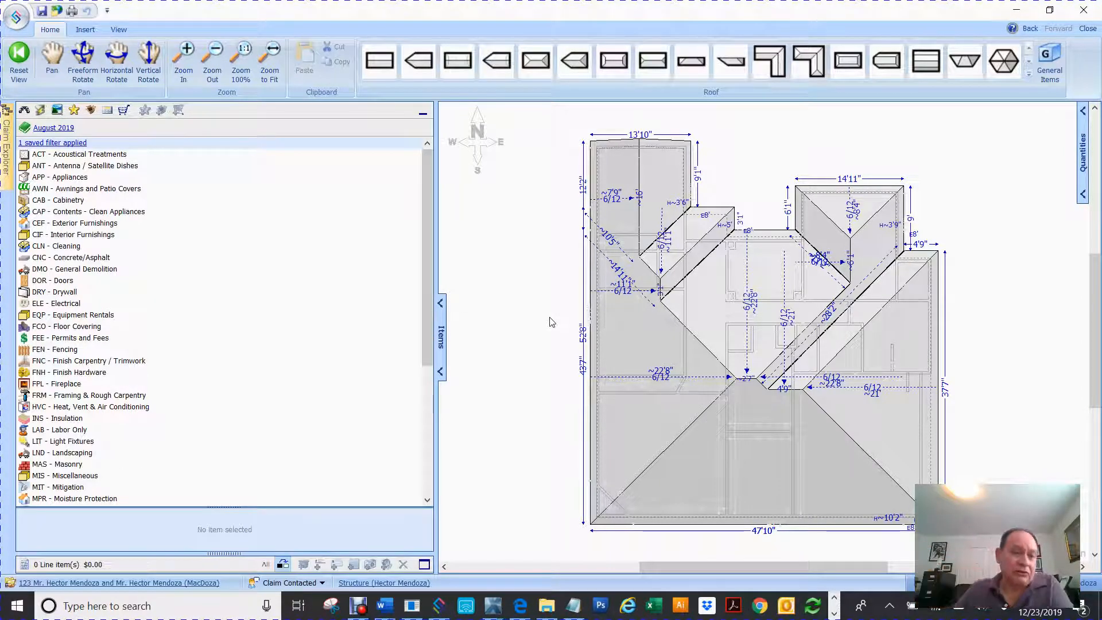
pyautogui.click(92, 111)
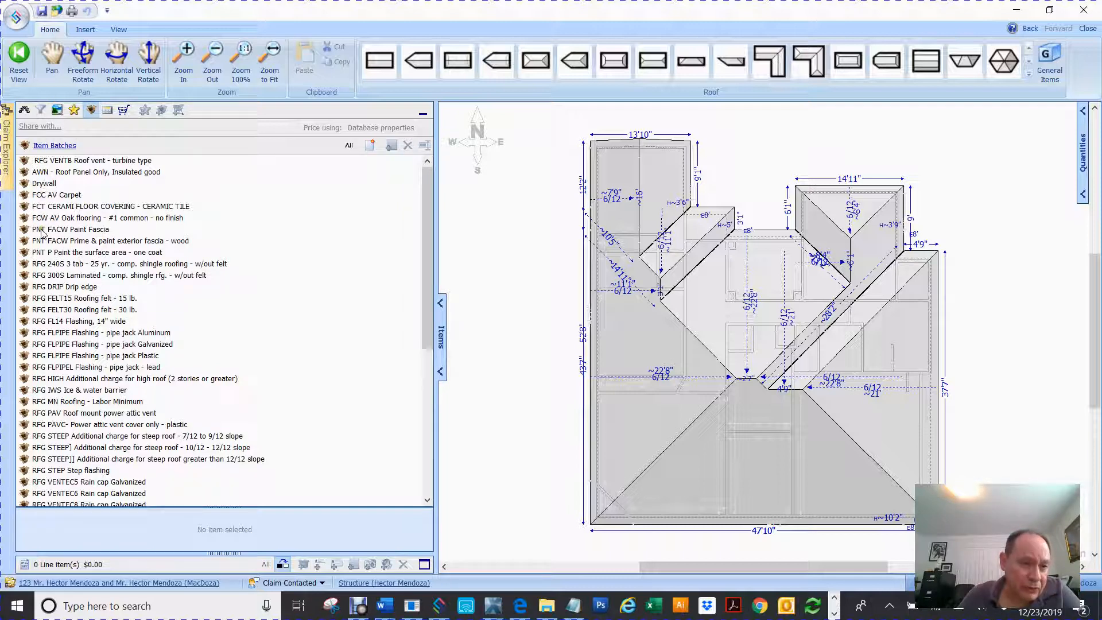
pyautogui.scroll(-4, 62, 341)
pyautogui.scroll(-4, 62, 344)
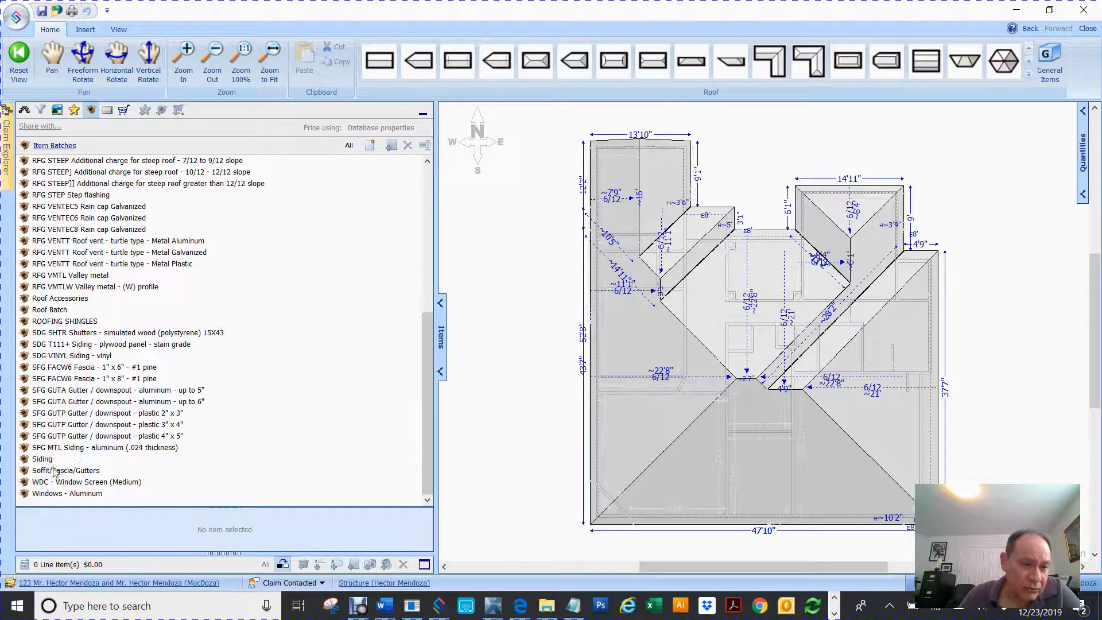
pyautogui.scroll(8, 57, 350)
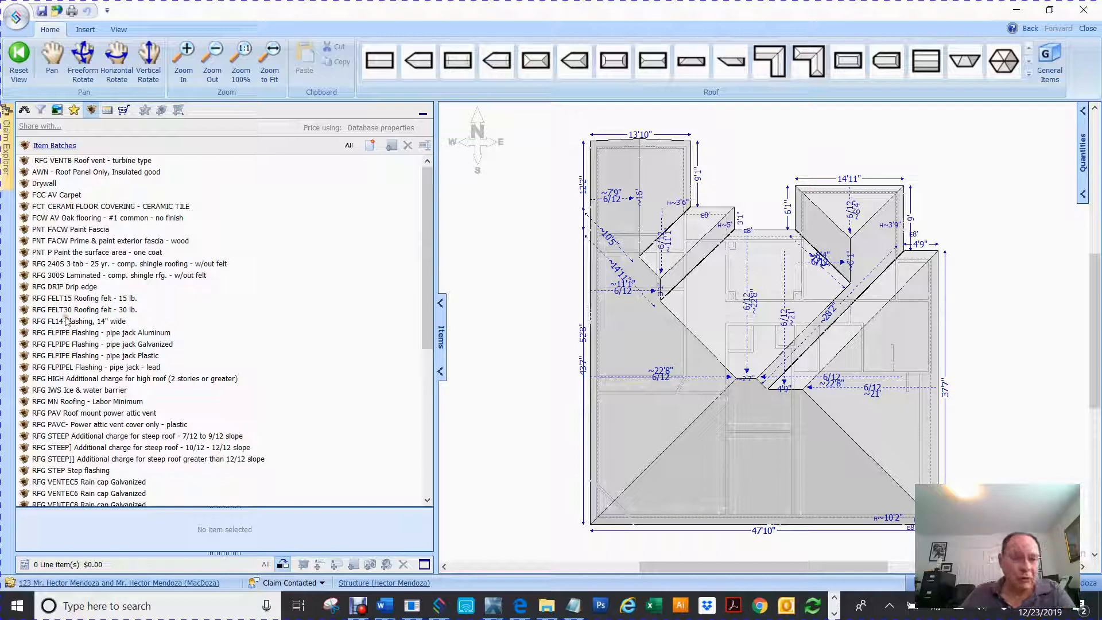
# - Apply the "RFG 240S 3 tab - 25 yr. - comp. shingle roofing - w/out felt" batch to all roof sections
pyautogui.click(49, 300)
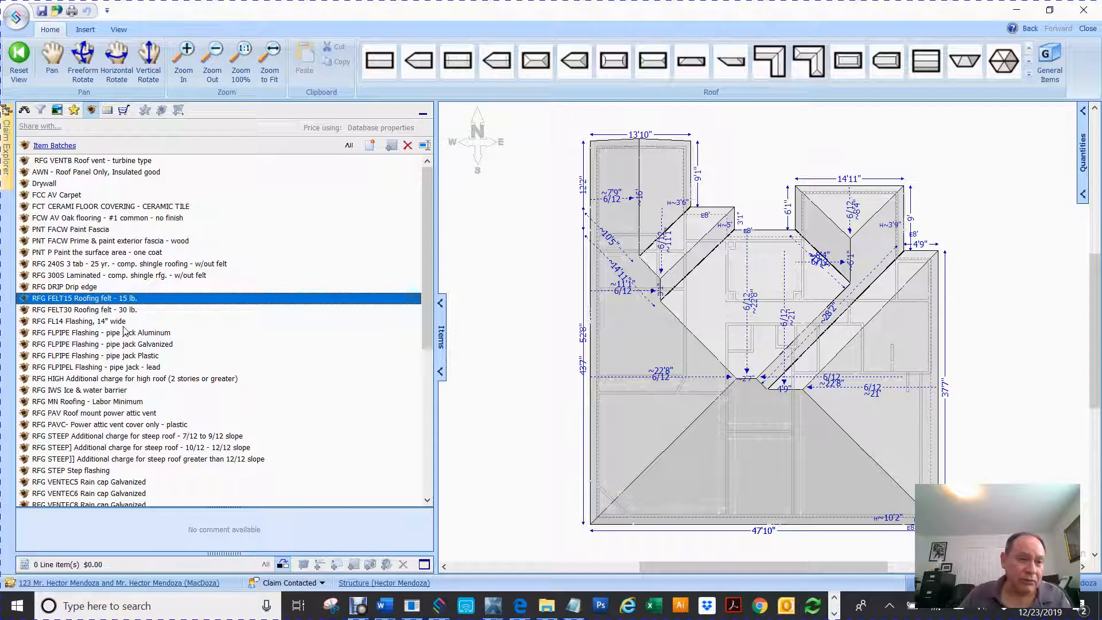
pyautogui.scroll(-1, 123, 331)
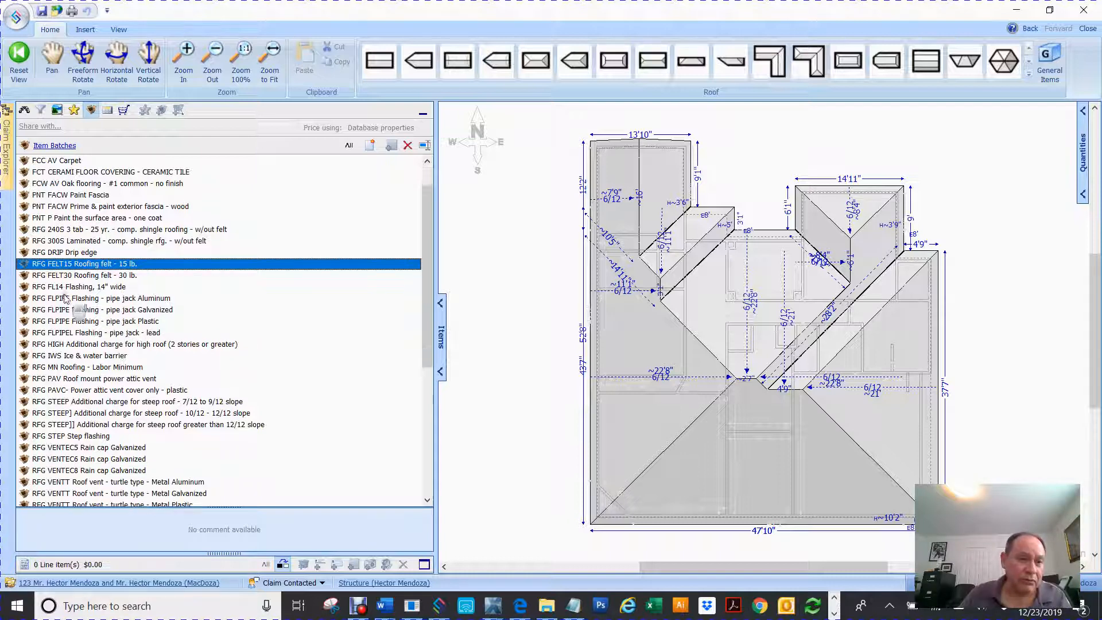
pyautogui.click(24, 230)
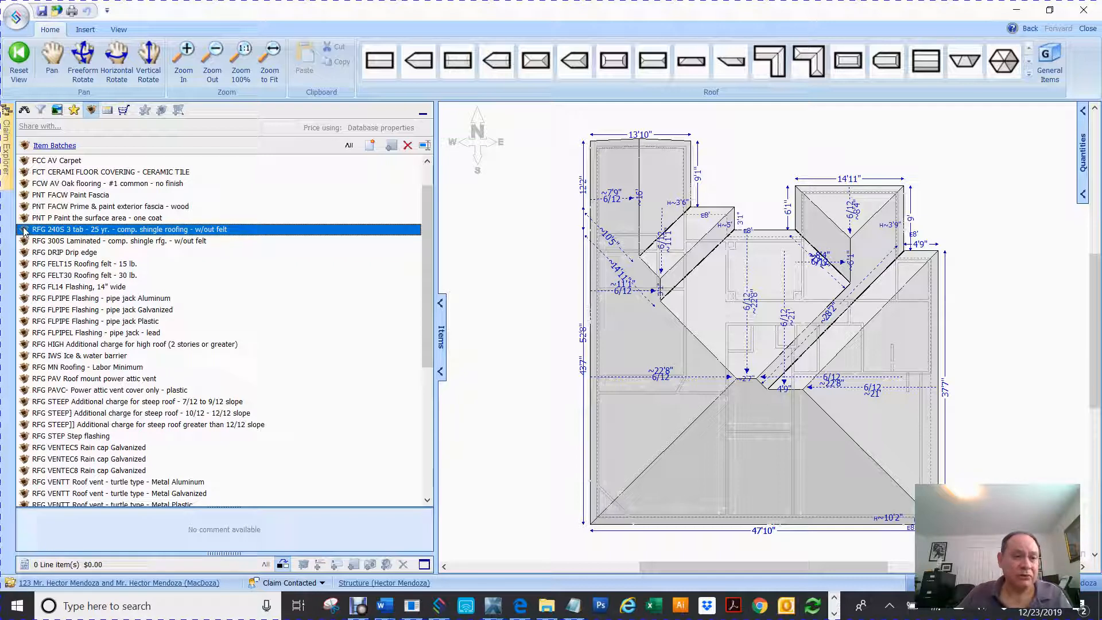
pyautogui.moveTo(24, 230)
pyautogui.mouseDown()
pyautogui.moveTo(580, 214)
pyautogui.moveTo(557, 214)
pyautogui.mouseUp()
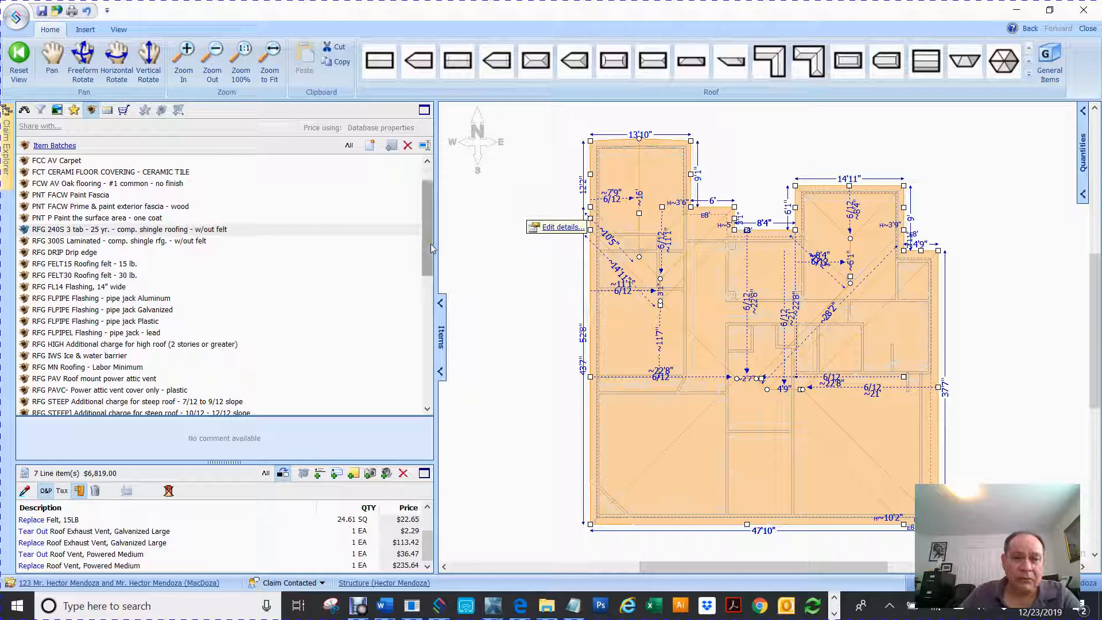
pyautogui.moveTo(429, 243)
pyautogui.mouseDown()
pyautogui.moveTo(429, 287)
pyautogui.moveTo(424, 228)
pyautogui.mouseUp()
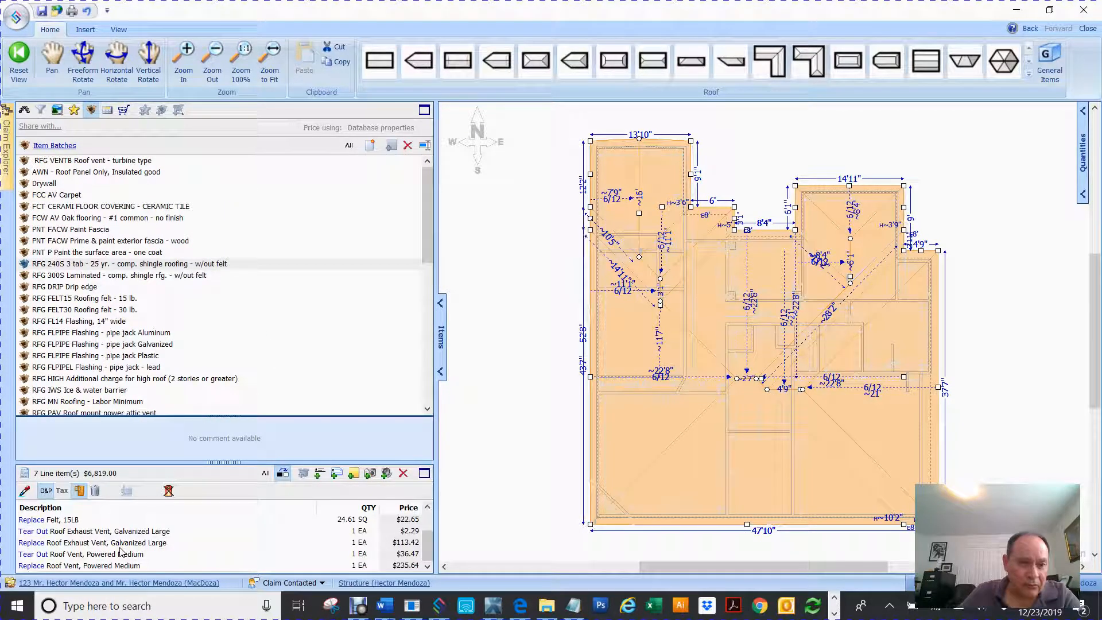
pyautogui.click(530, 376)
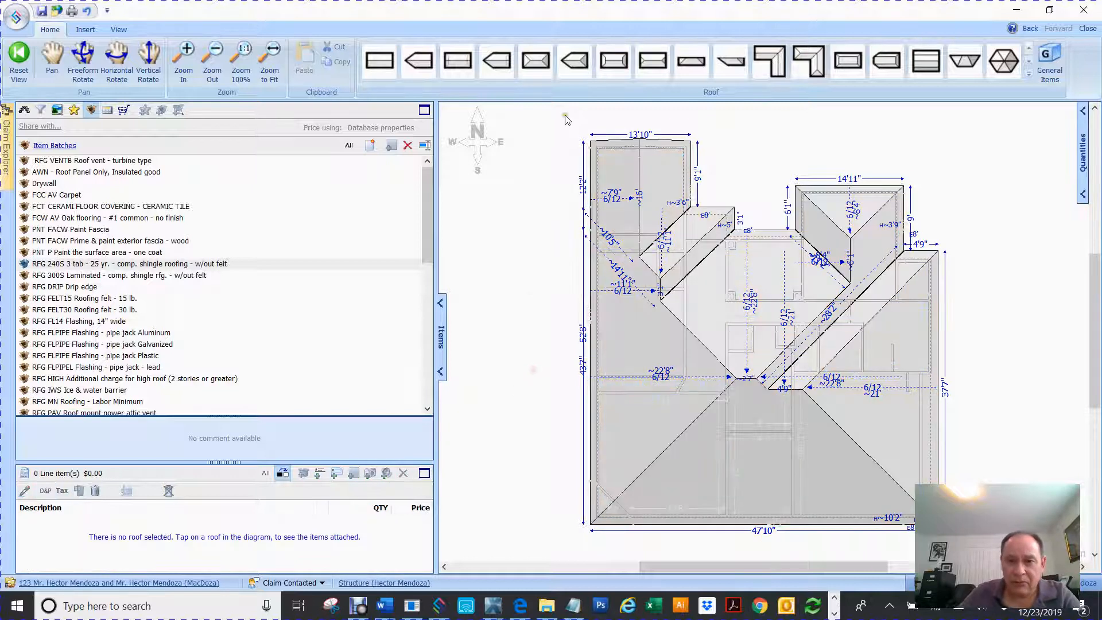
pyautogui.scroll(-3, 769, 338)
pyautogui.click(904, 324)
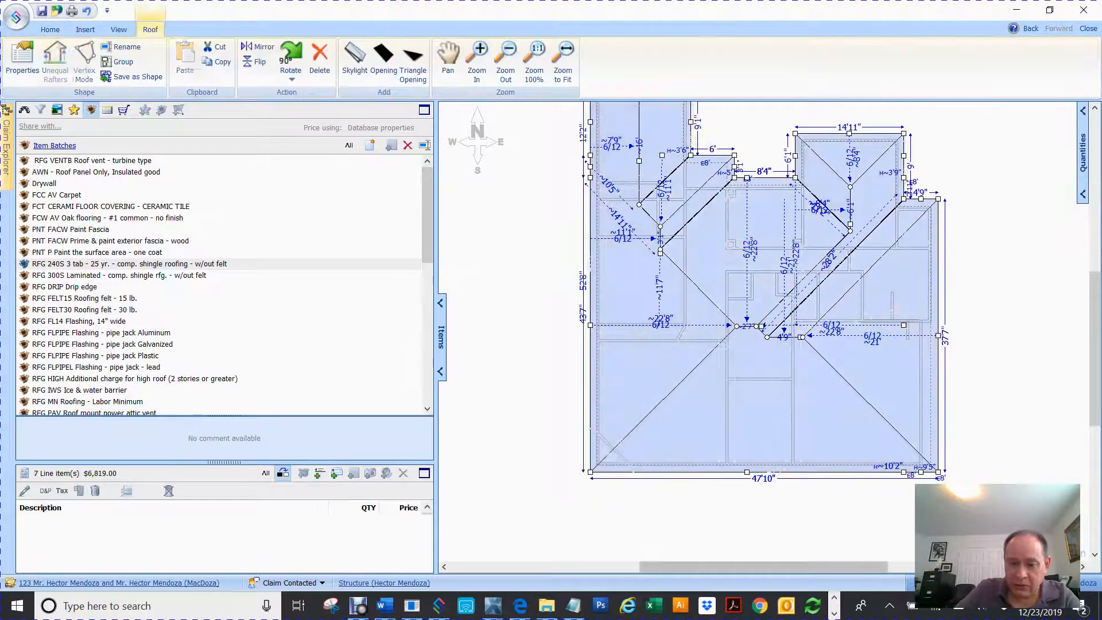
pyautogui.press('Delete')
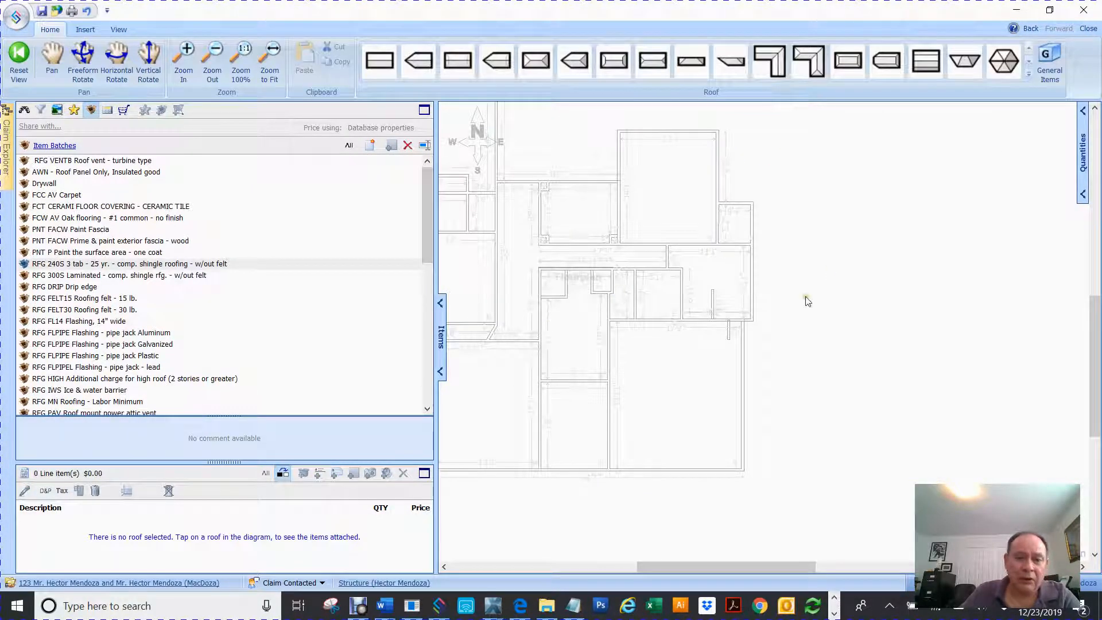
pyautogui.click(792, 303)
pyautogui.hotkey('ctrl', 'z')
pyautogui.scroll(-2, 684, 321)
pyautogui.scroll(3, 685, 322)
pyautogui.scroll(-6, 685, 321)
pyautogui.scroll(4, 687, 322)
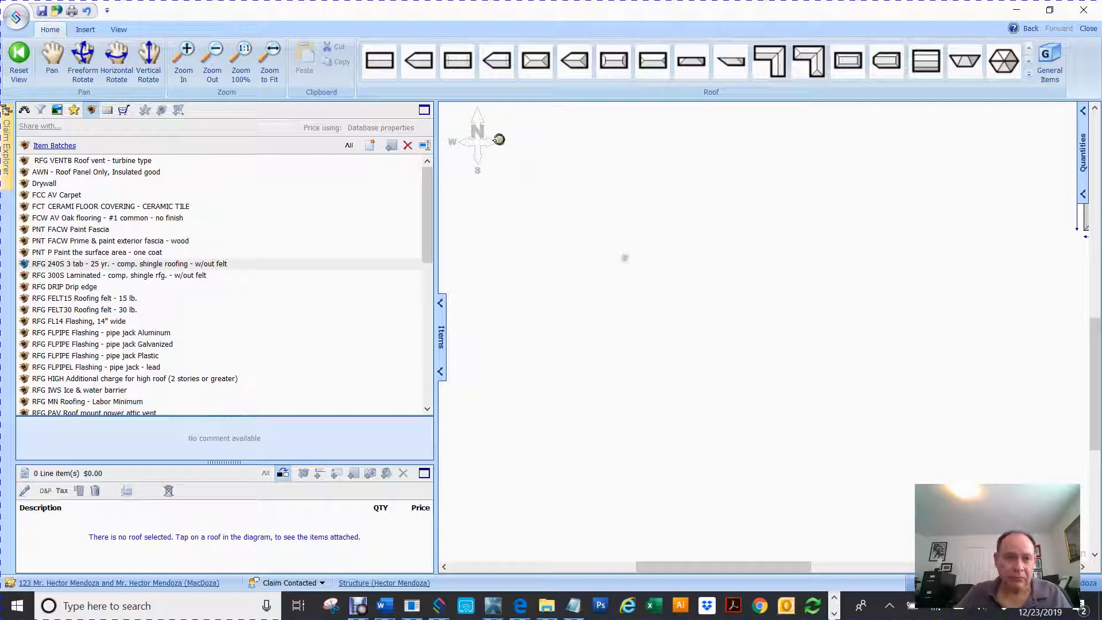
# - Select the whole roof in the fitted view, delete all of its line items and deselect the roof
pyautogui.click(275, 54)
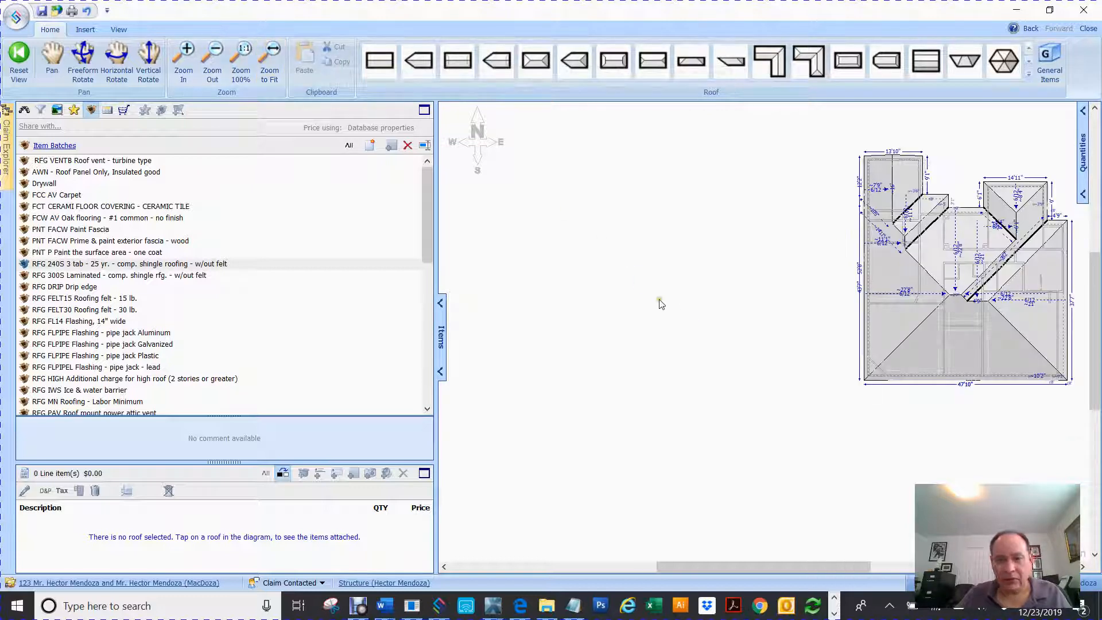
pyautogui.moveTo(802, 122); pyautogui.dragTo(1080, 560)
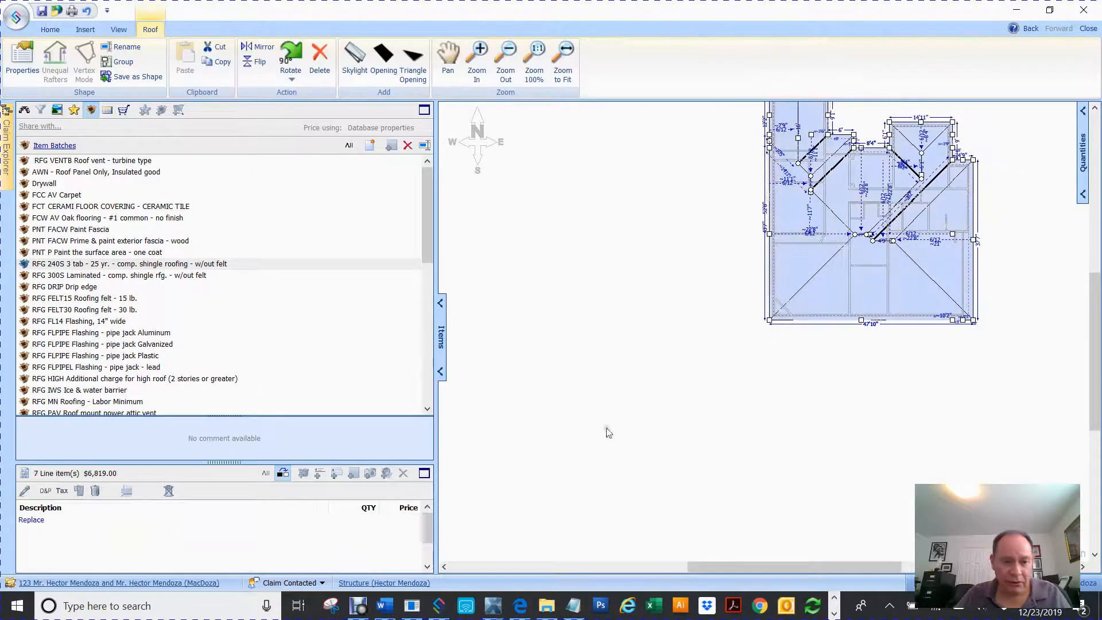
pyautogui.click(41, 519)
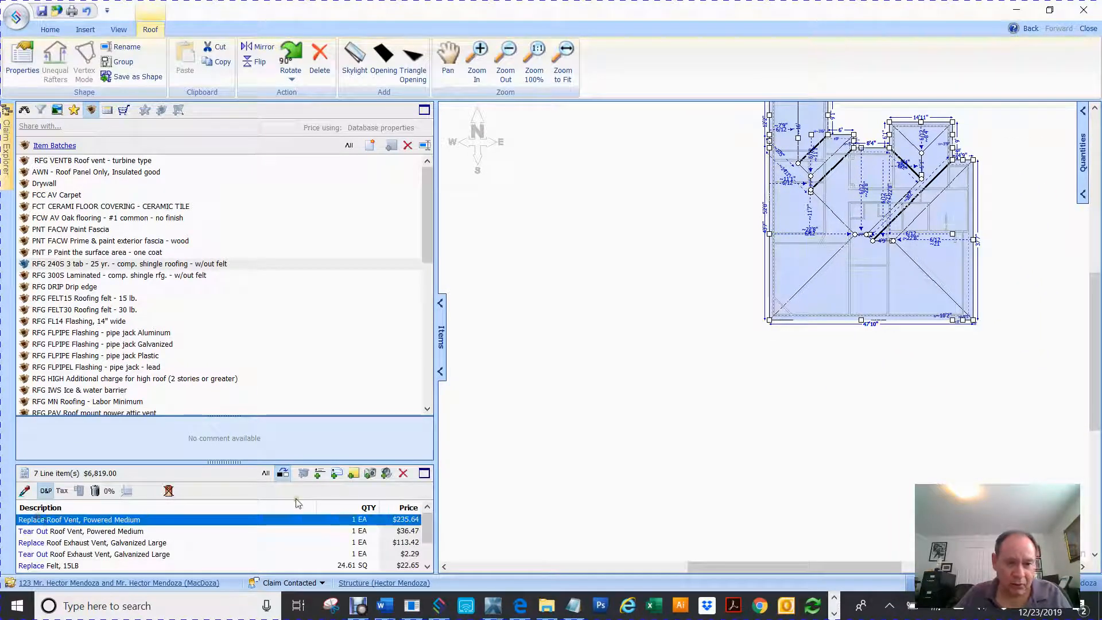
pyautogui.click(266, 473)
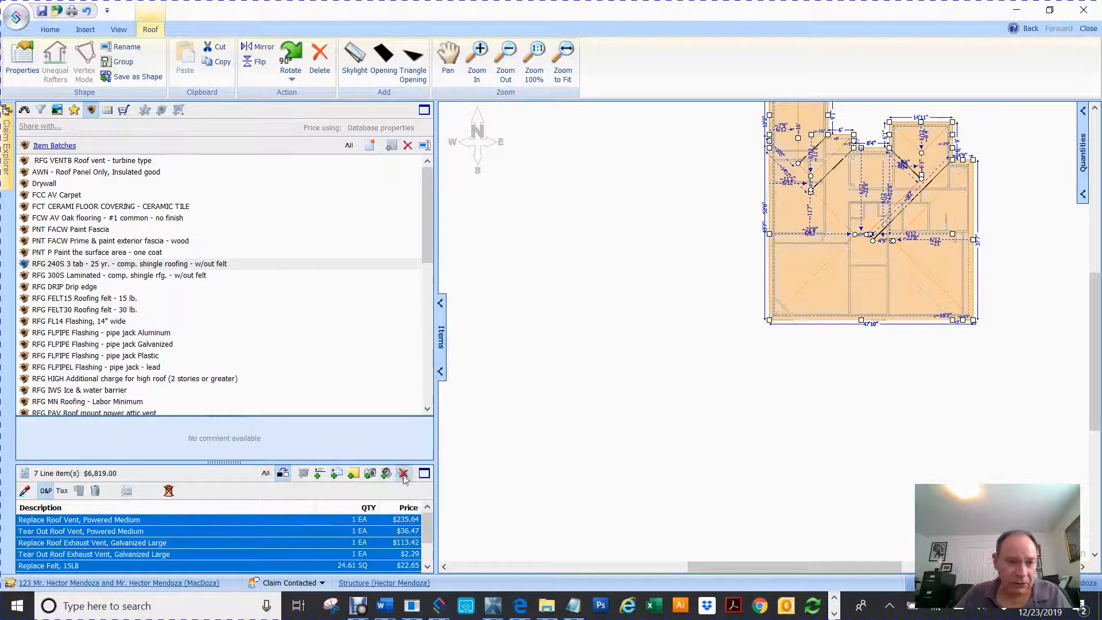
pyautogui.click(404, 475)
pyautogui.click(632, 396)
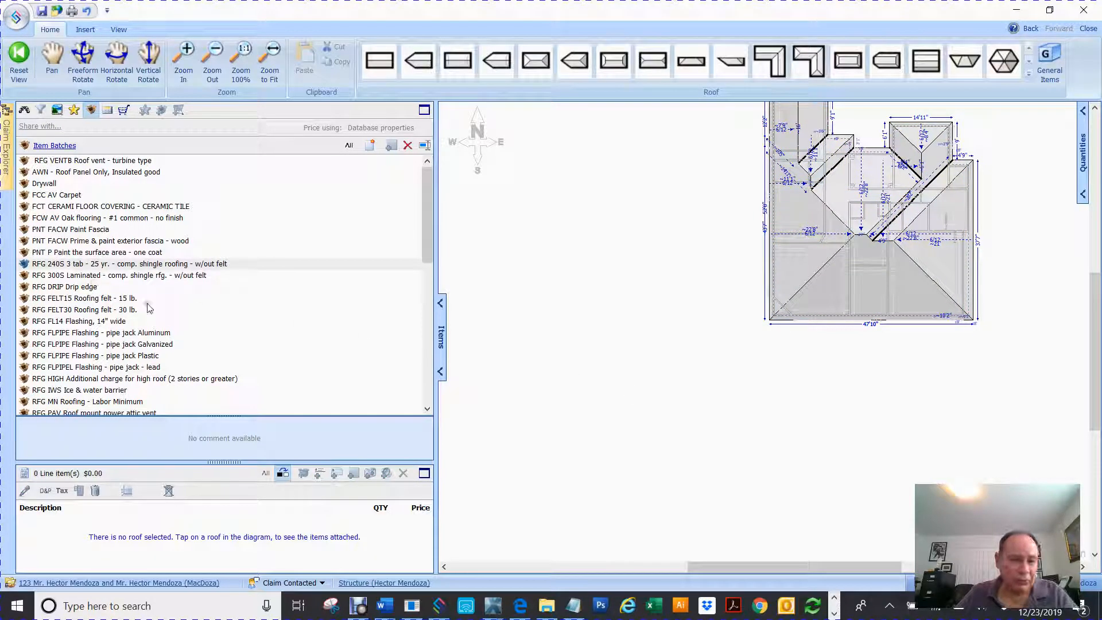
pyautogui.scroll(2, 833, 356)
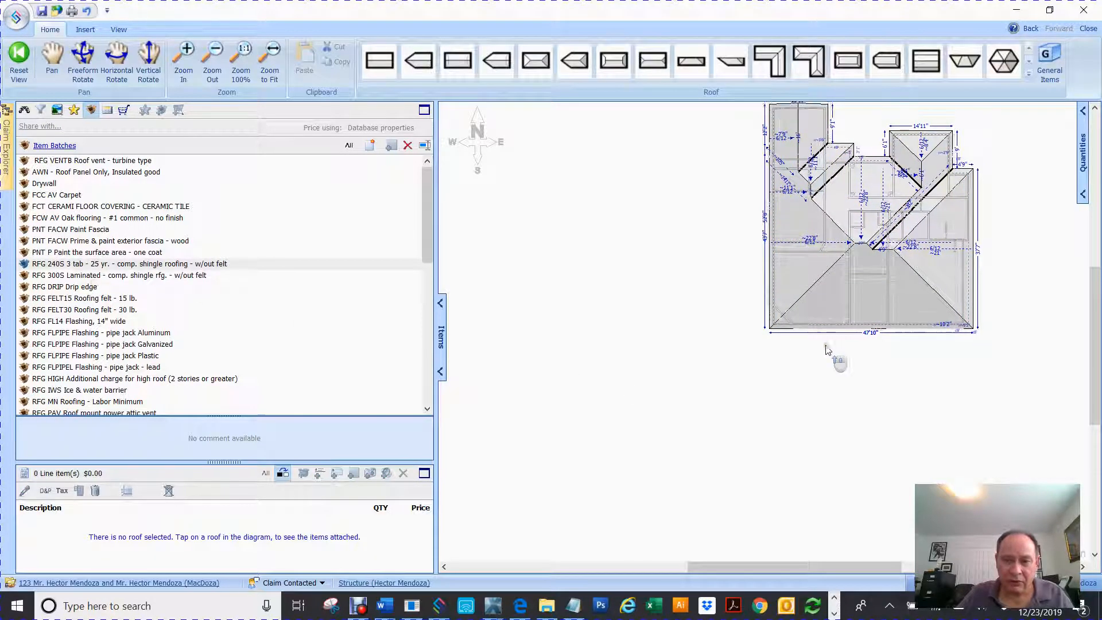
# - Open the "RFG 300S Laminated - comp. shingle rfg. - w/out felt" batch to review its items and return to the batch list
pyautogui.click(26, 268)
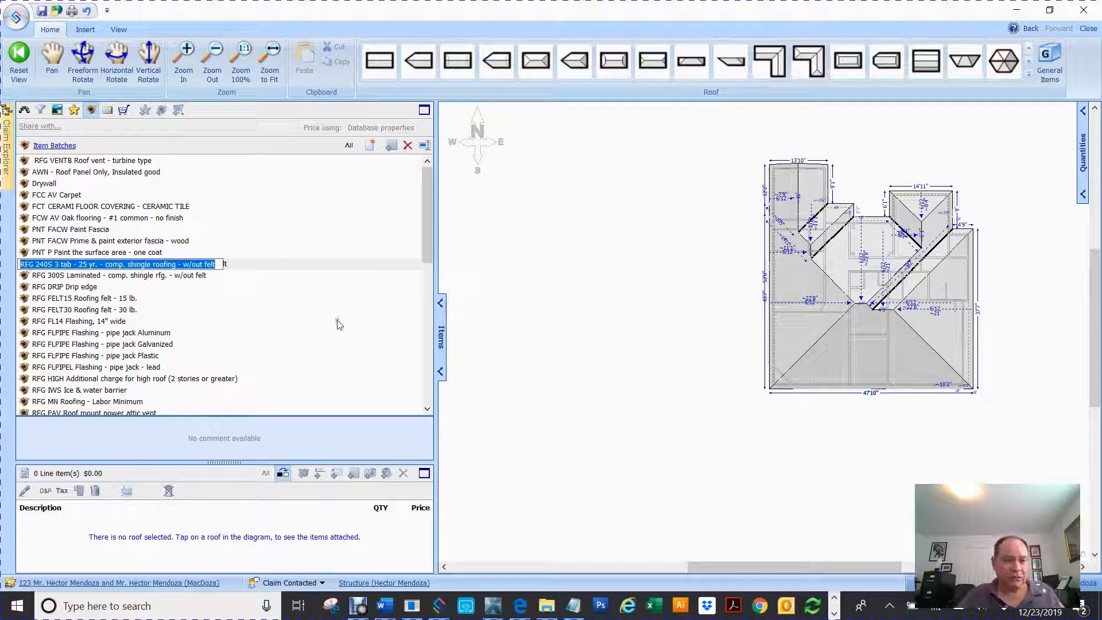
pyautogui.click(533, 390)
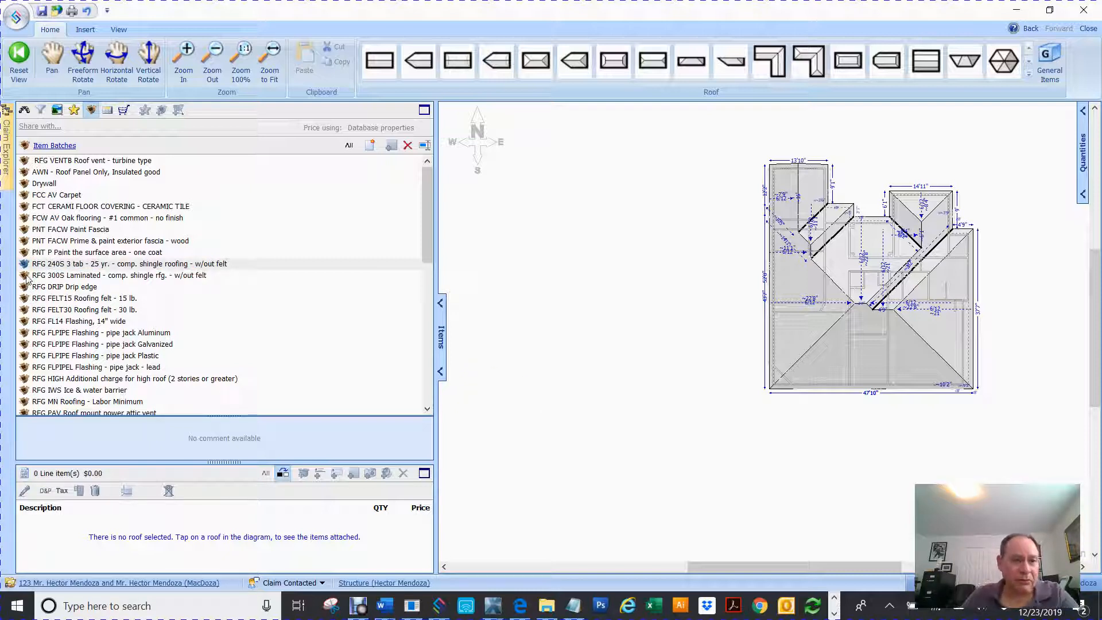
pyautogui.click(26, 276)
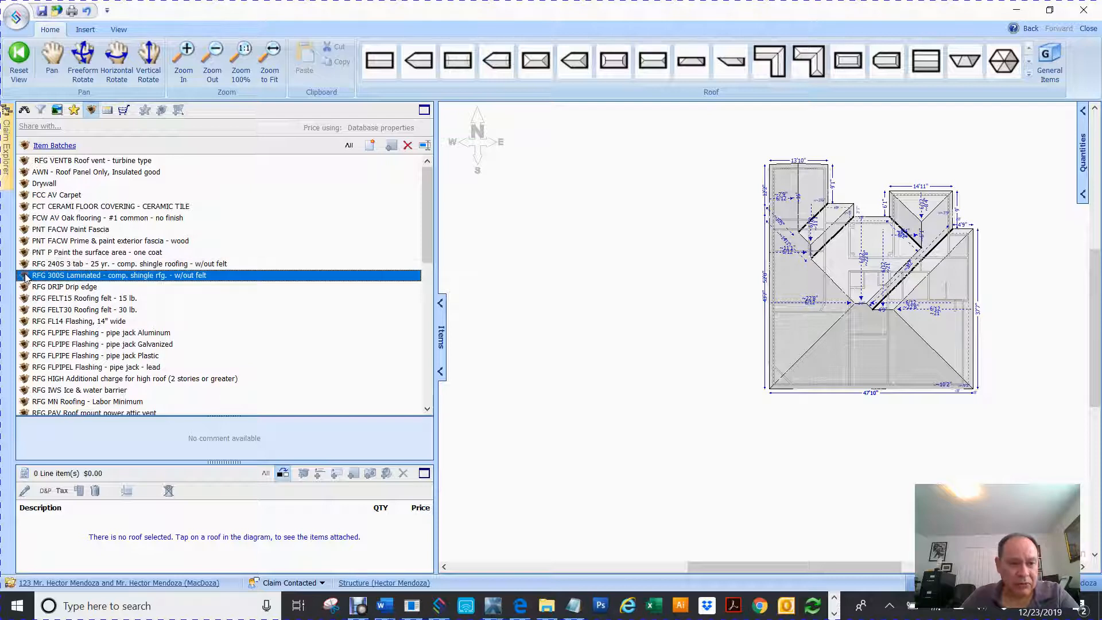
pyautogui.click(26, 276)
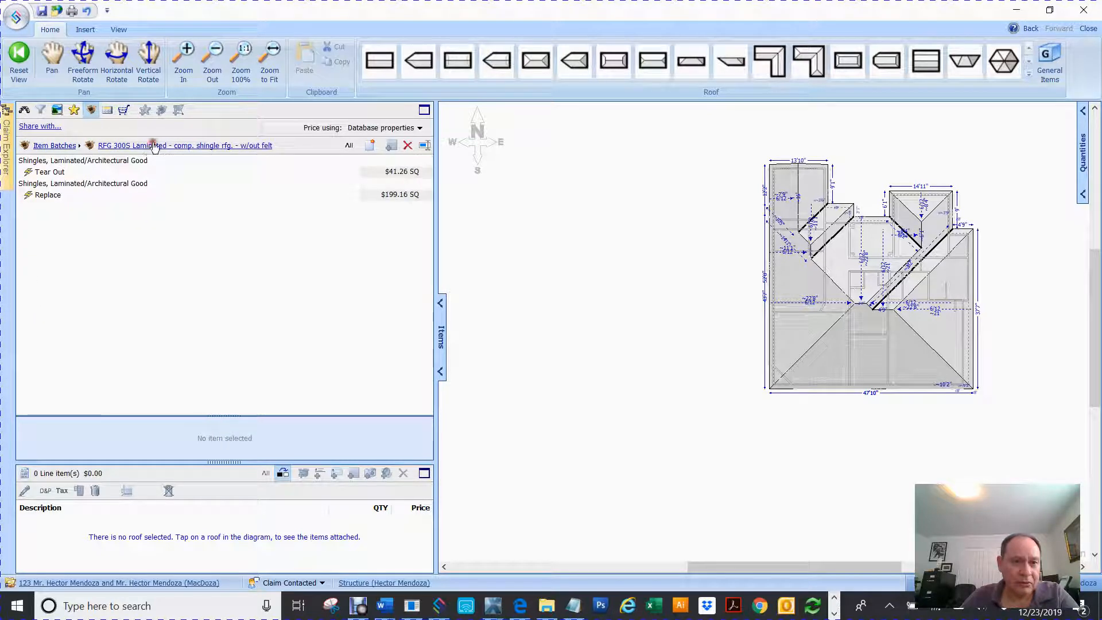
pyautogui.click(52, 147)
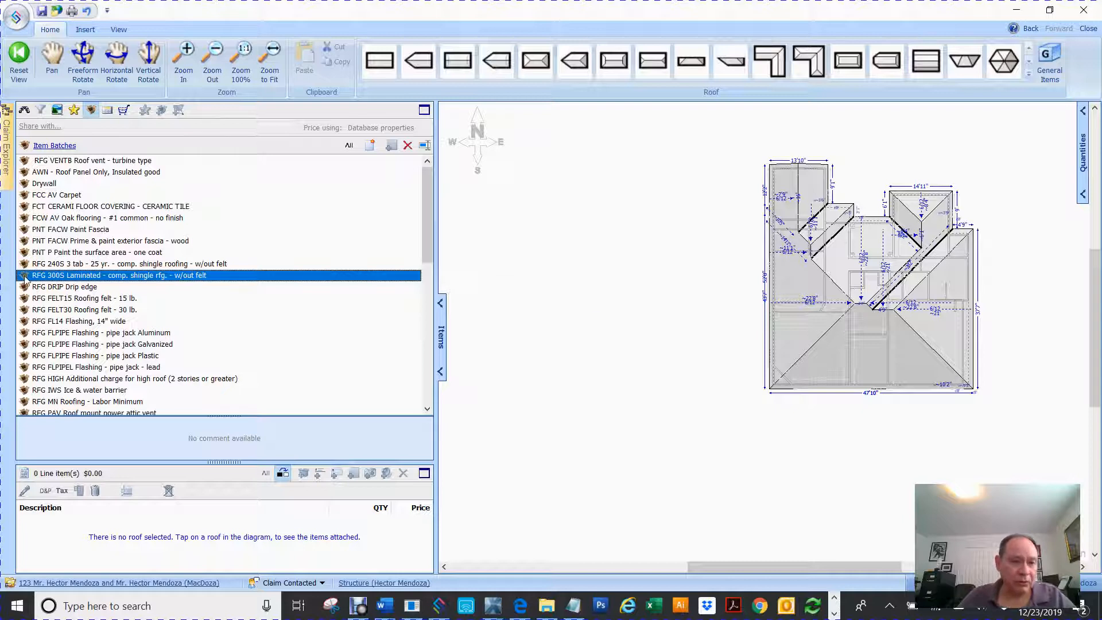
# - Apply the "RFG 300S Laminated" shingle batch and the "RFG FELT15 Roofing felt - 15 lb." batch to the whole roof
pyautogui.moveTo(25, 279); pyautogui.dragTo(731, 216)
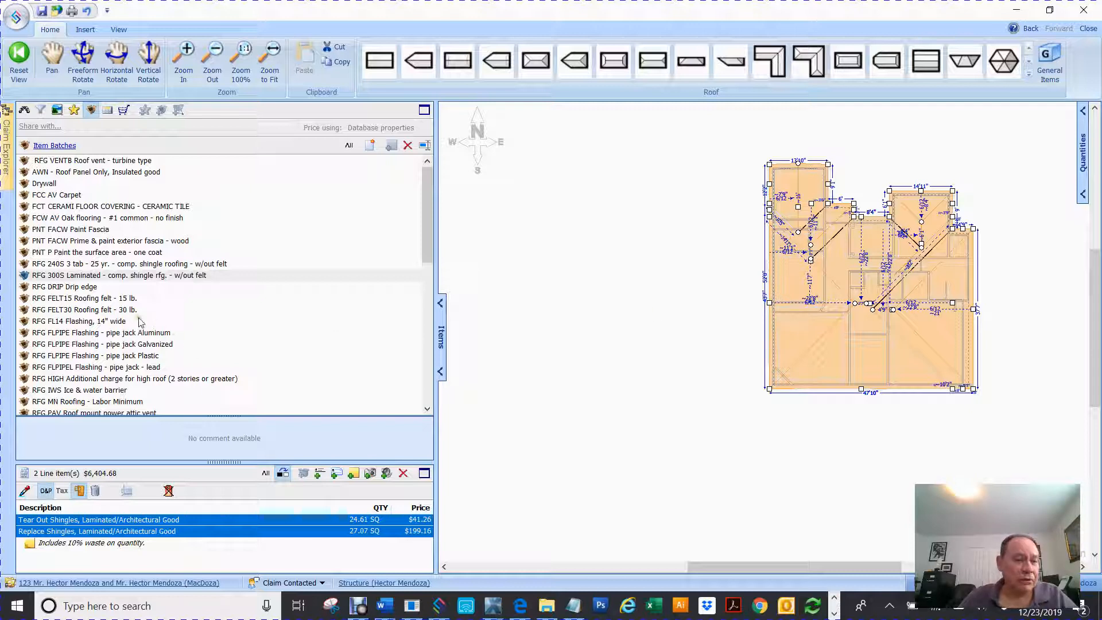
pyautogui.click(62, 299)
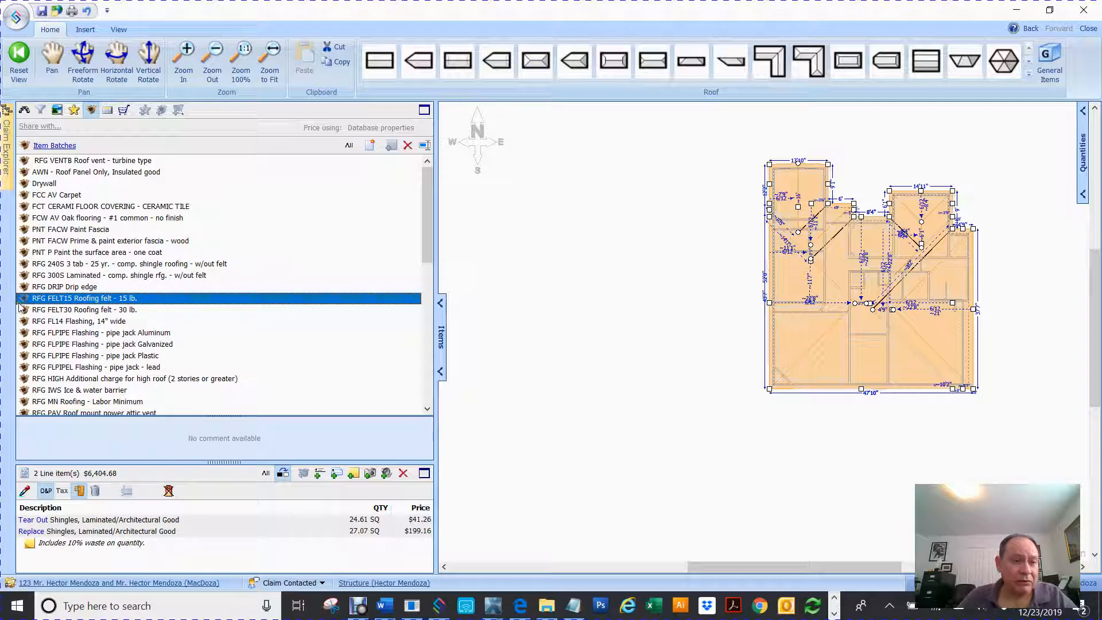
pyautogui.moveTo(24, 299); pyautogui.dragTo(718, 246)
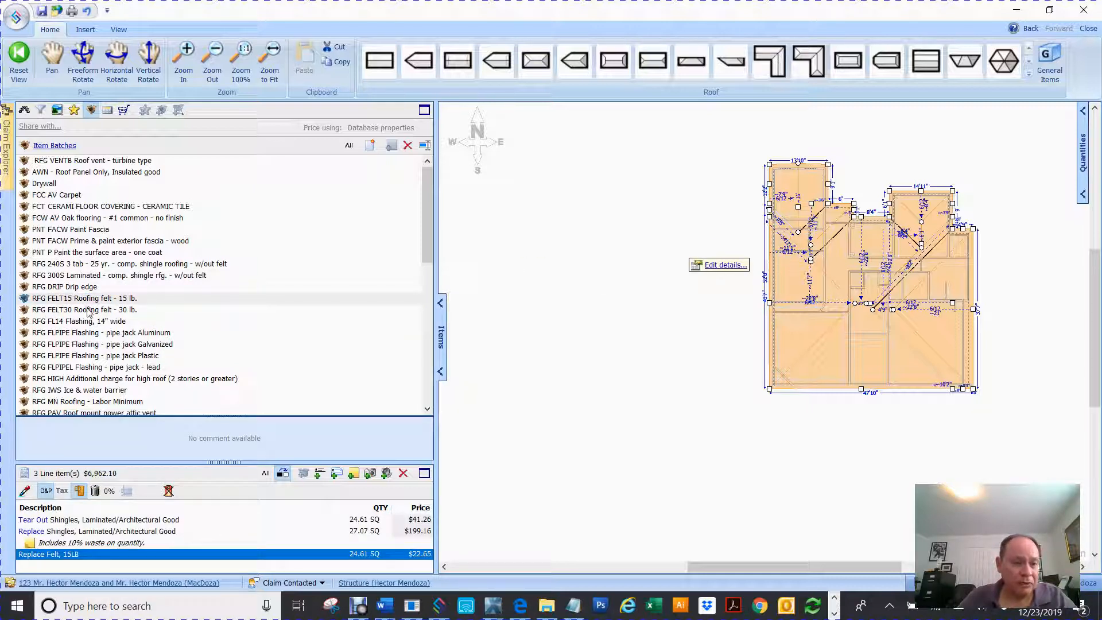
pyautogui.scroll(-1, 92, 314)
pyautogui.scroll(-1, 97, 322)
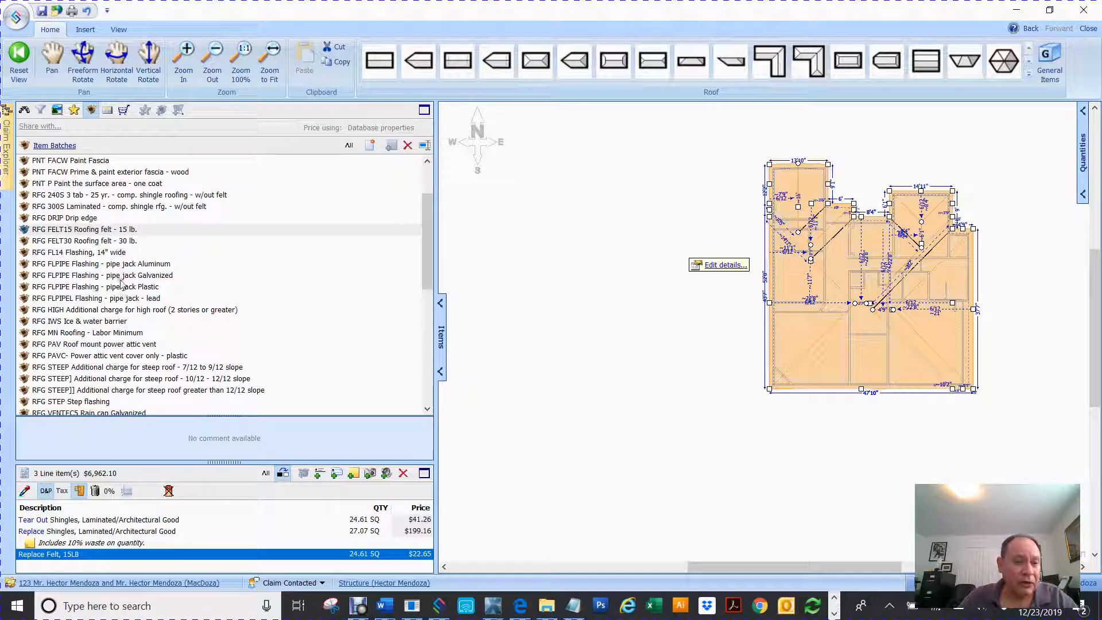
# - Apply the "RFG FLPIPE Flashing - pipe jack Galvanized" batch to the whole roof, with tear-out and replace quantities of 2
pyautogui.click(78, 265)
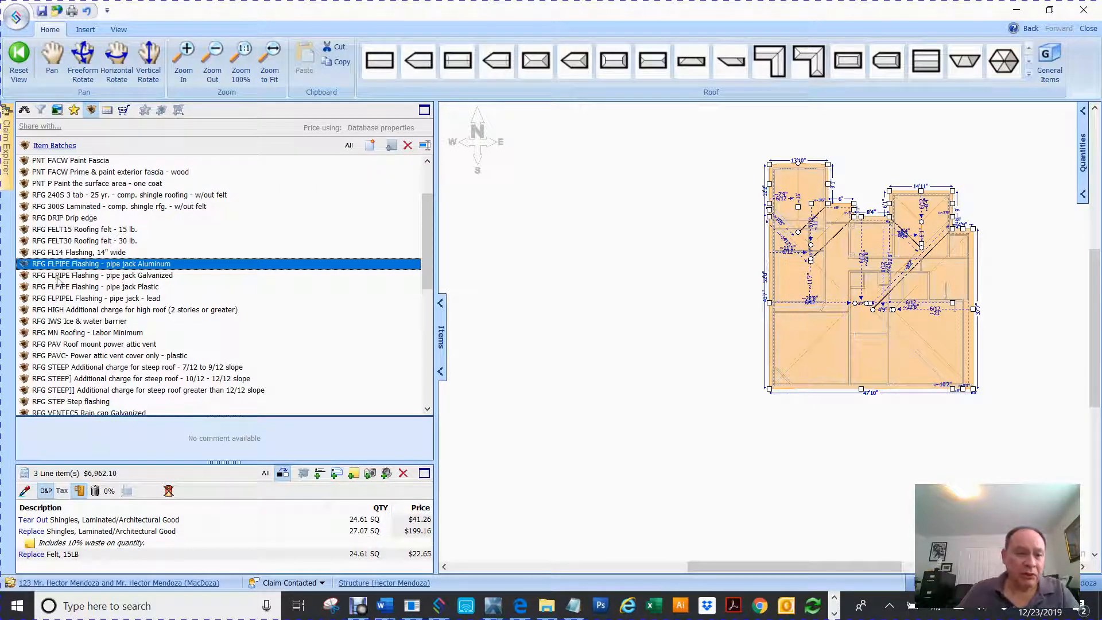
pyautogui.click(57, 280)
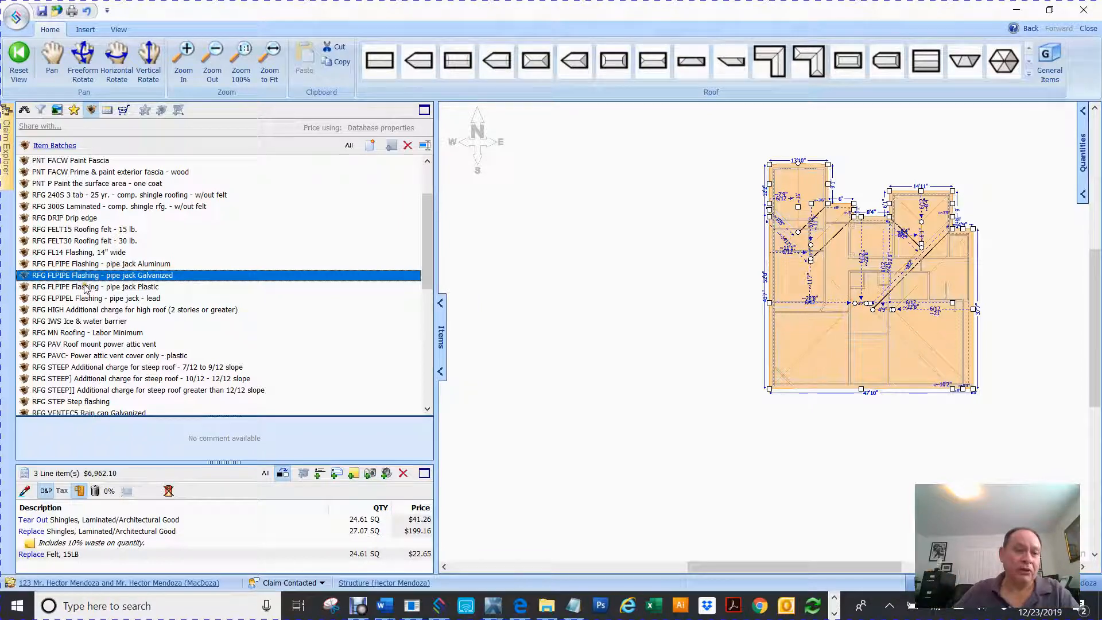
pyautogui.moveTo(23, 277); pyautogui.dragTo(733, 214)
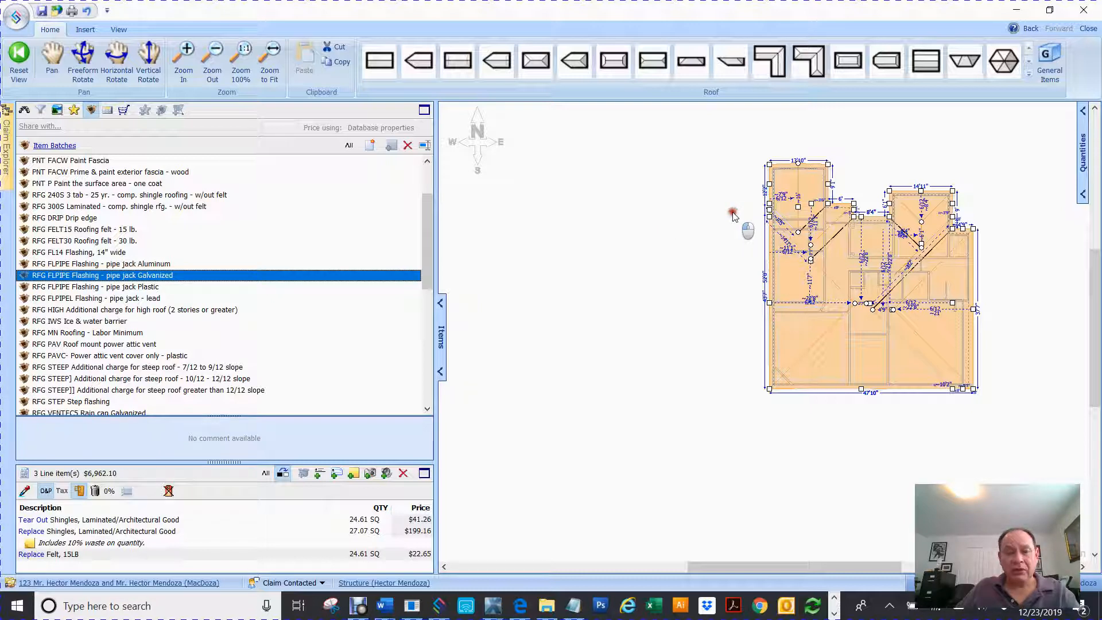
pyautogui.moveTo(733, 214); pyautogui.dragTo(731, 225)
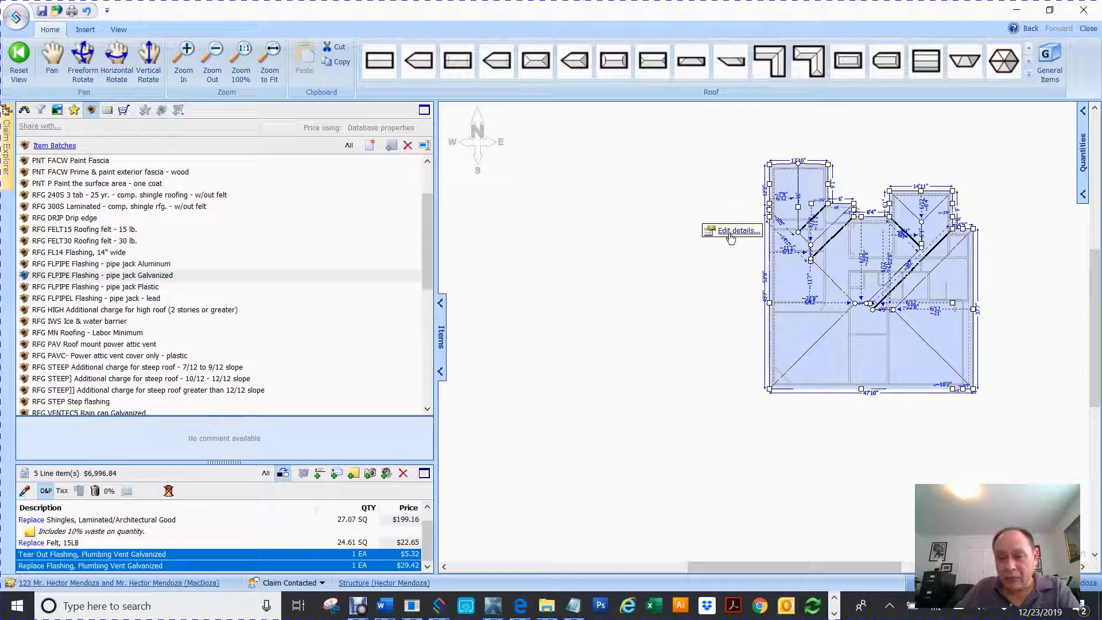
pyautogui.click(730, 231)
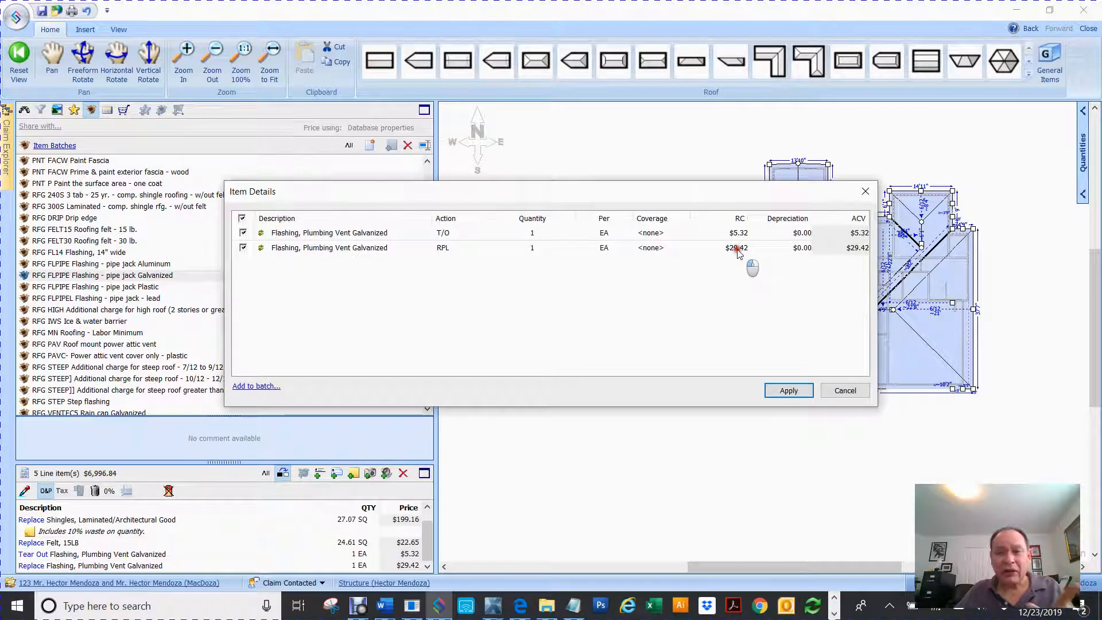
pyautogui.click(534, 235)
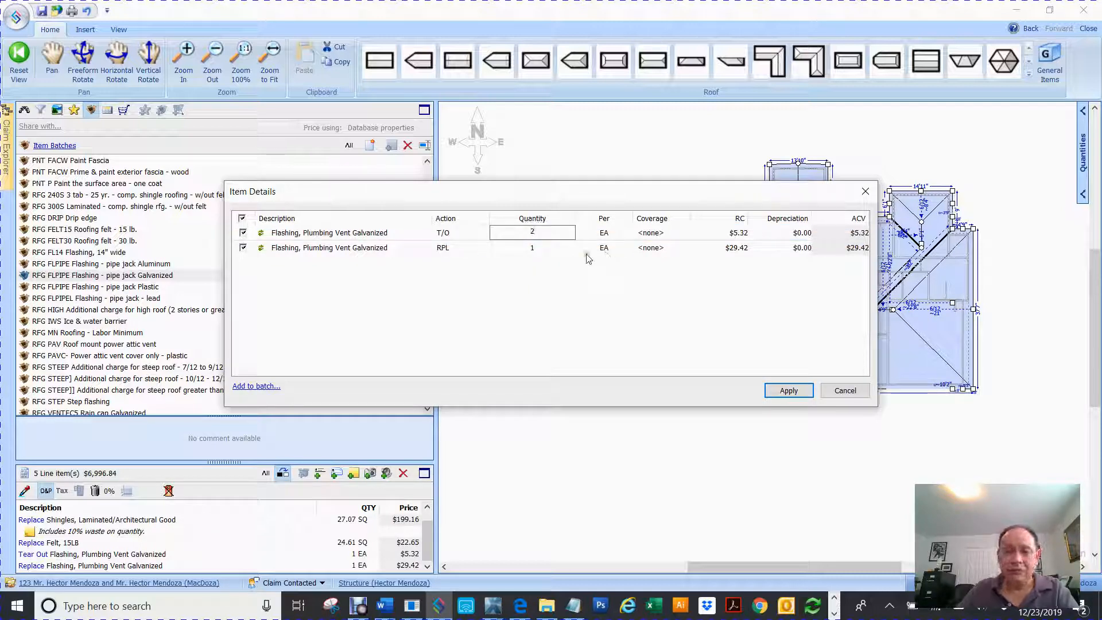
pyautogui.click(540, 256)
pyautogui.write('2')
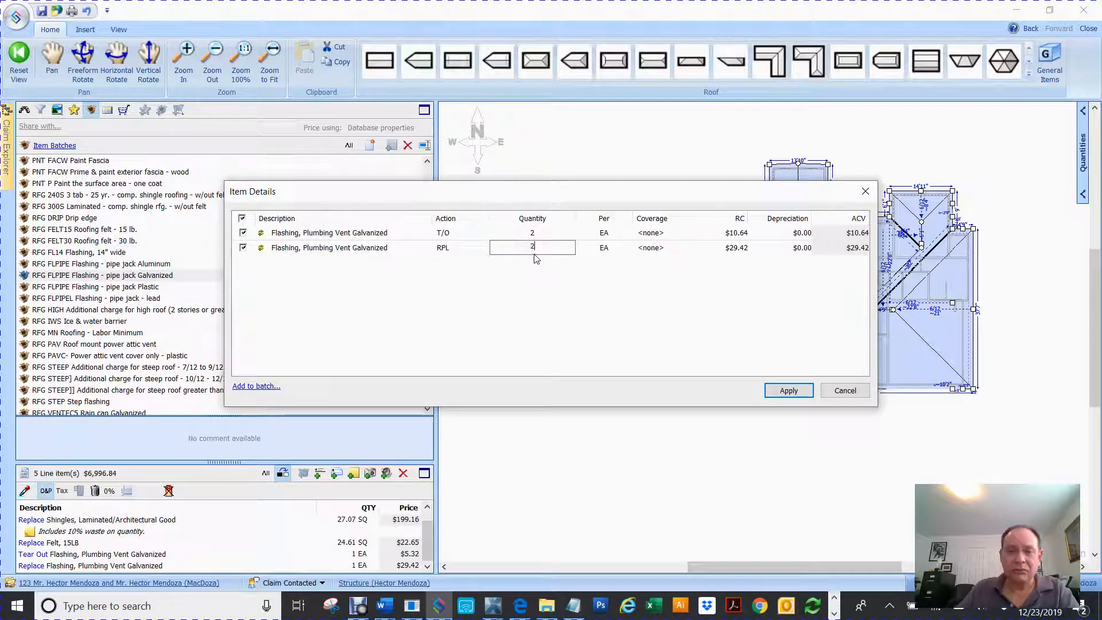
pyautogui.click(787, 390)
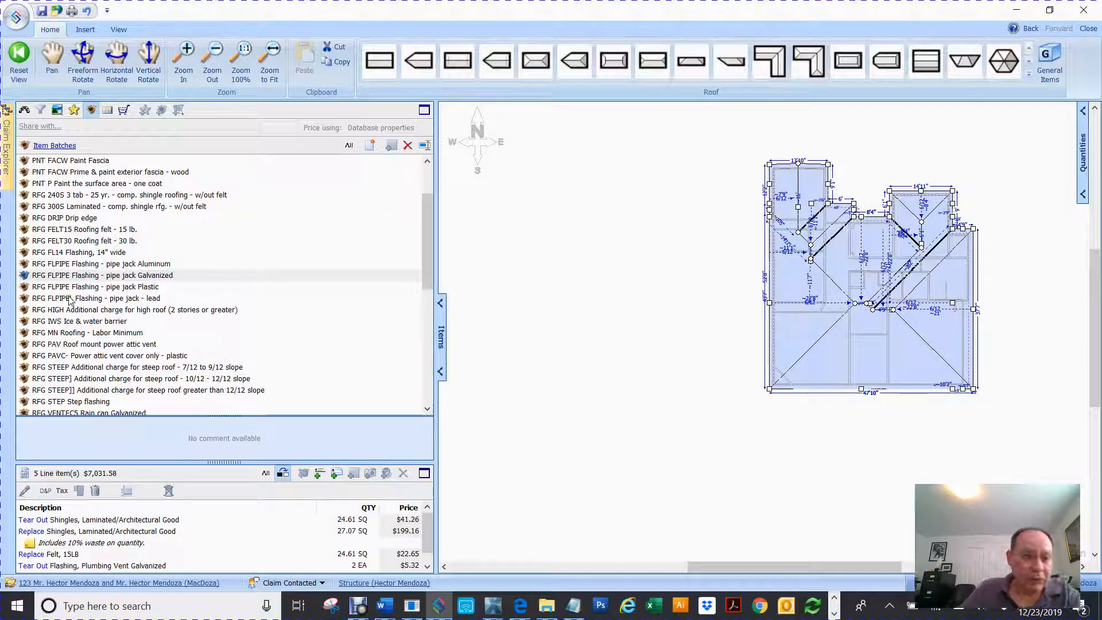
# - Apply the "RFG FLPIPEL Flashing - pipe jack - lead" batch to the whole roof, with tear-out and replace quantities of 2
pyautogui.click(51, 299)
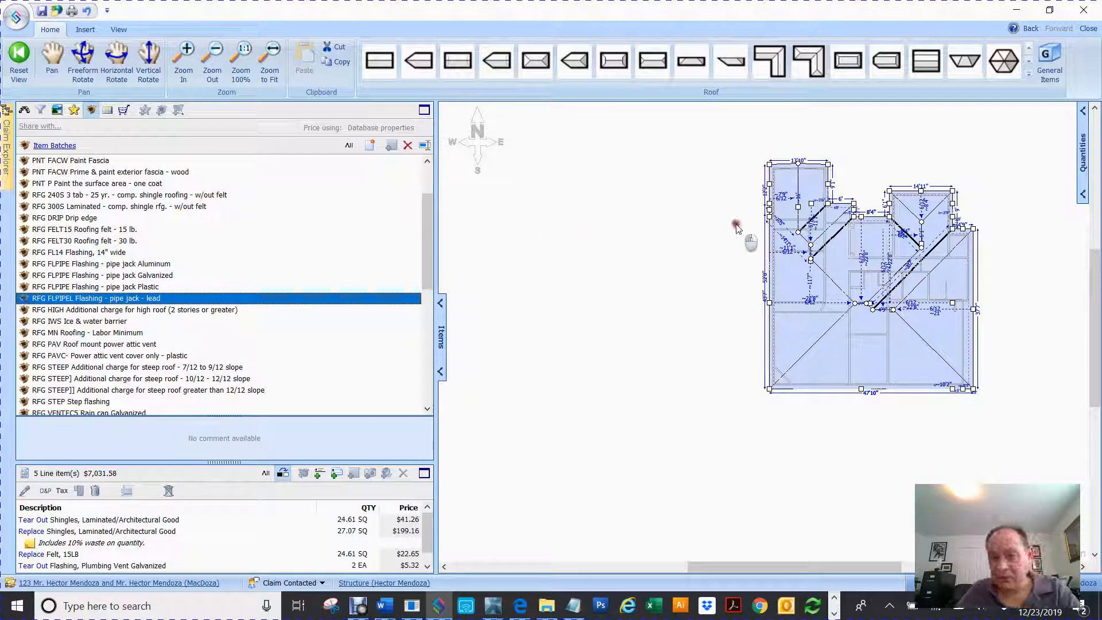
pyautogui.moveTo(741, 229); pyautogui.dragTo(741, 230)
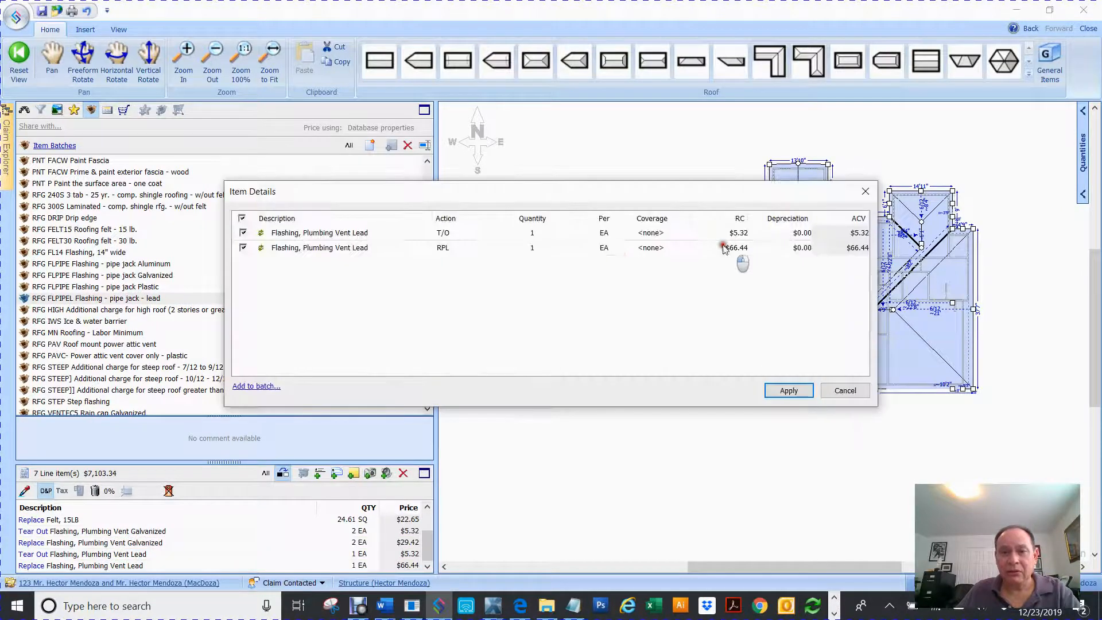
pyautogui.click(534, 238)
pyautogui.write('2')
pyautogui.click(523, 246)
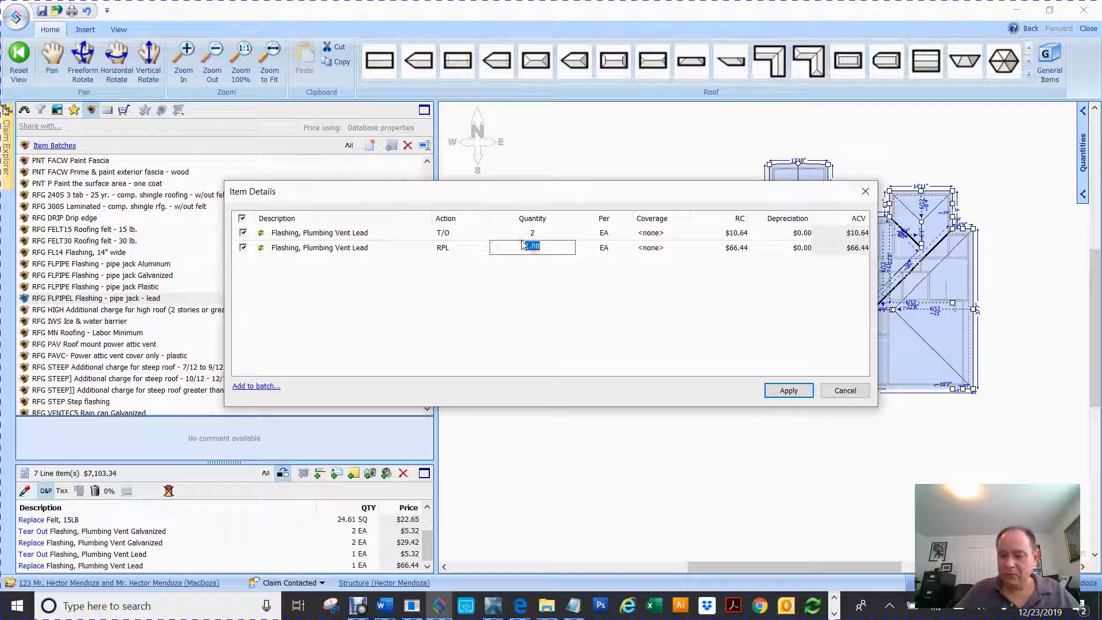
pyautogui.write('2')
pyautogui.press('Return')
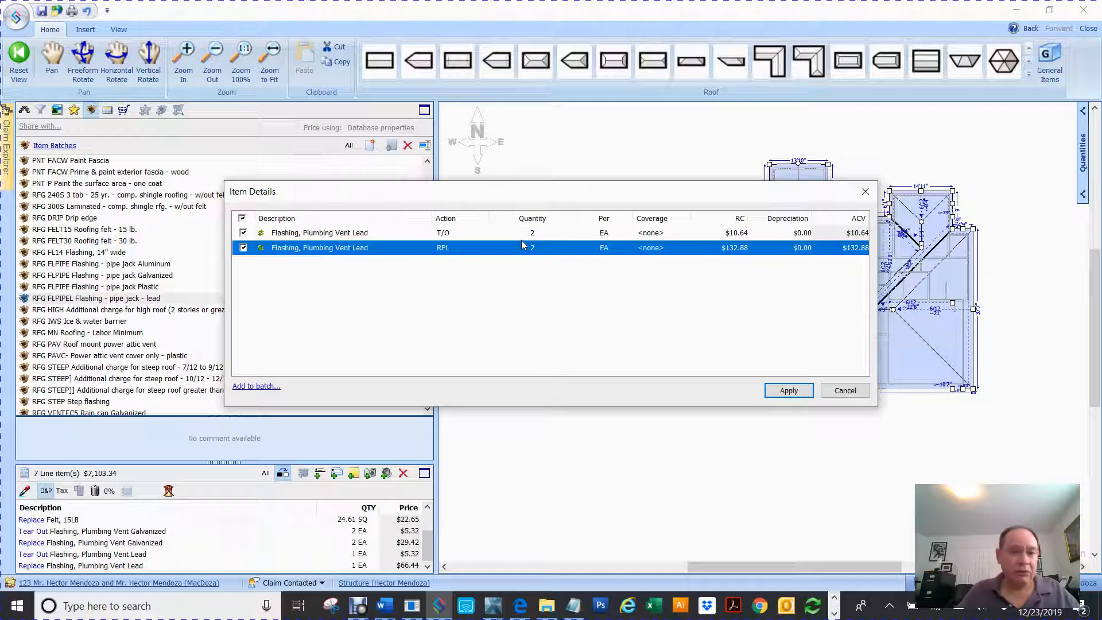
pyautogui.click(791, 390)
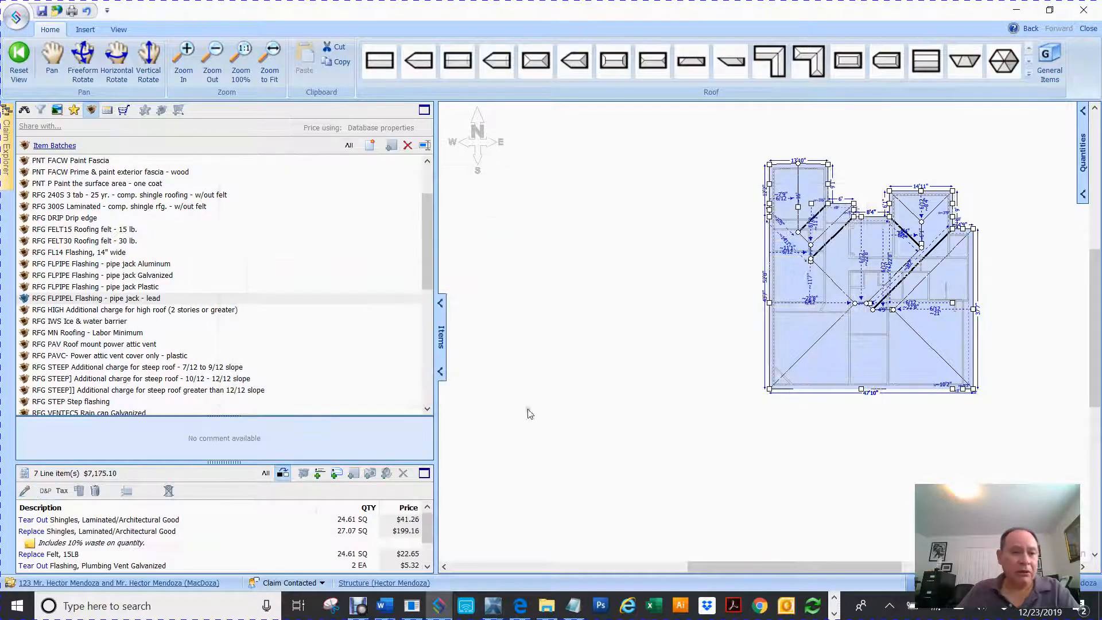
# - Apply the "RFG HIGH Additional charge for high roof (2 stories or greater)" batch to each slope of the 14'11" wide northeast roof section
pyautogui.click(85, 312)
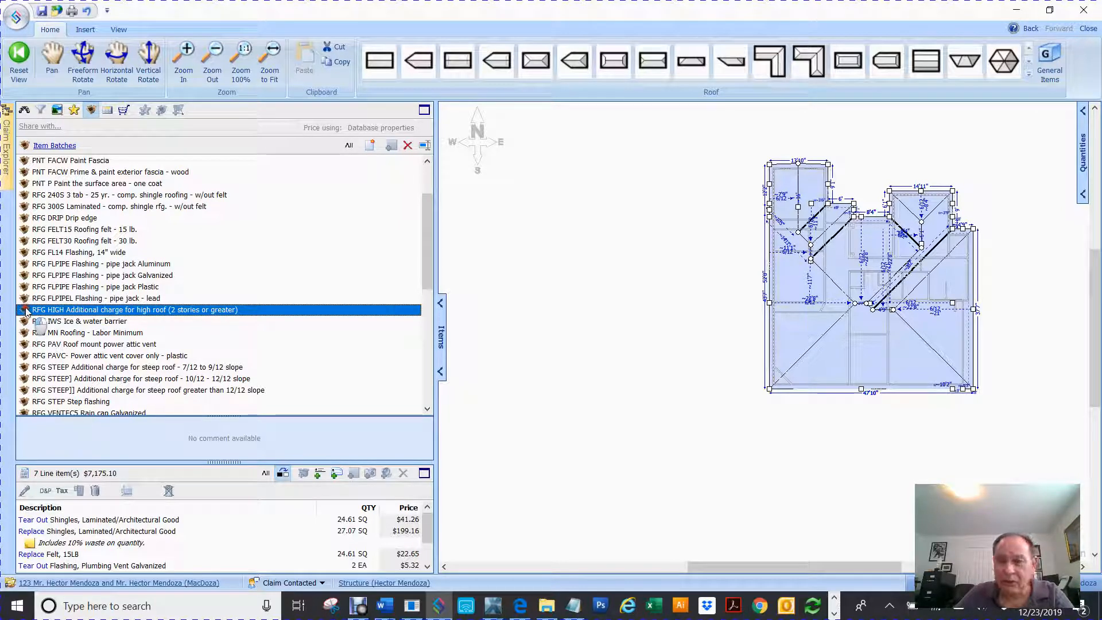
pyautogui.click(907, 219)
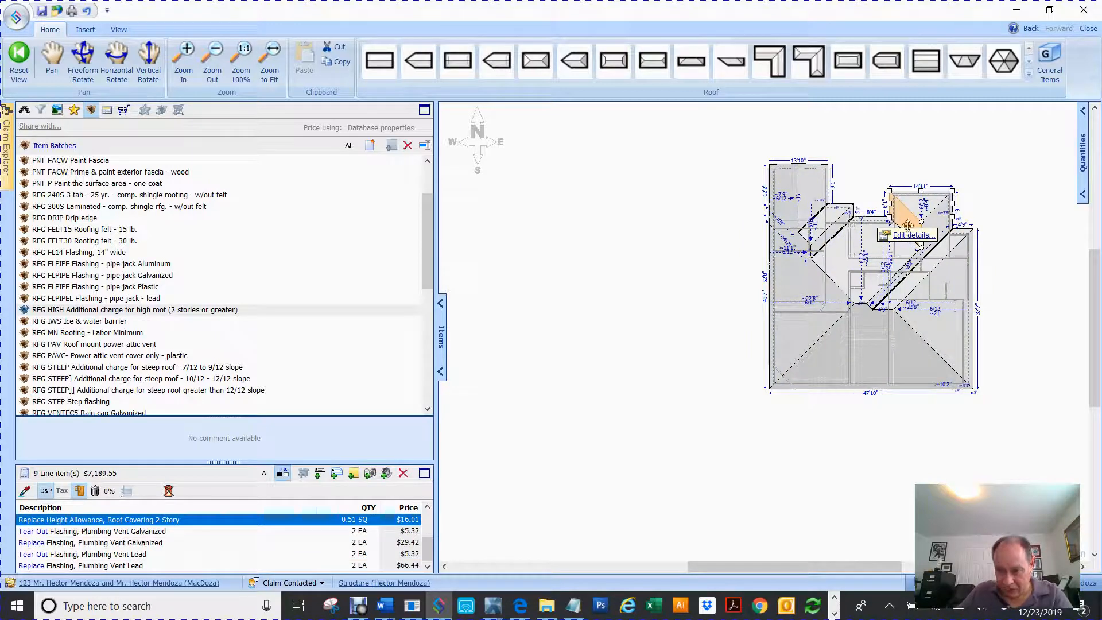
pyautogui.click(27, 313)
pyautogui.click(906, 206)
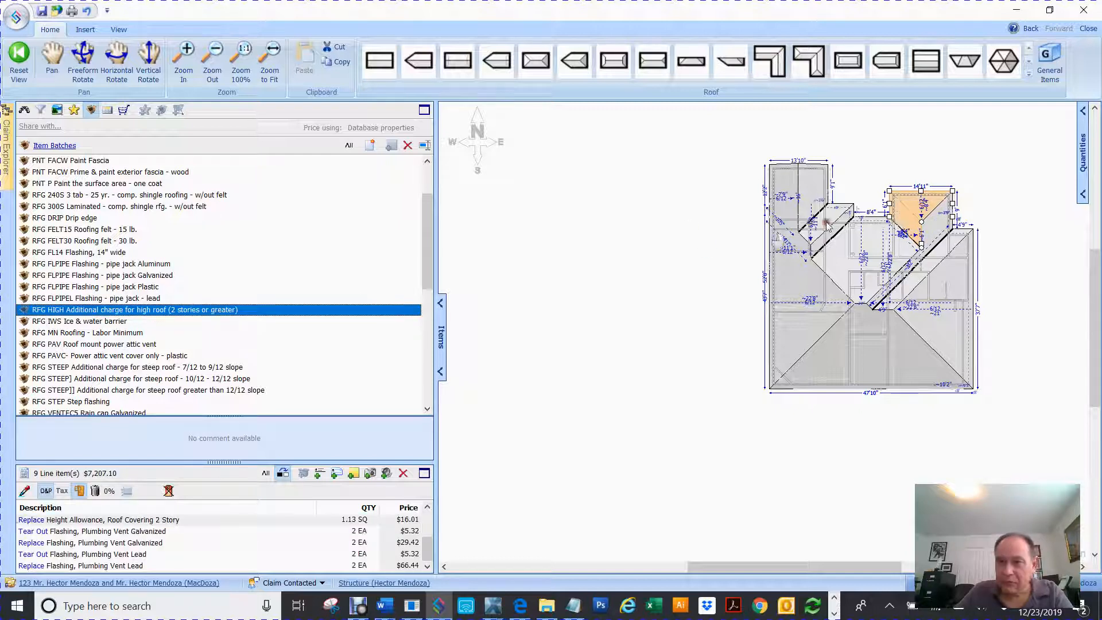
pyautogui.click(944, 223)
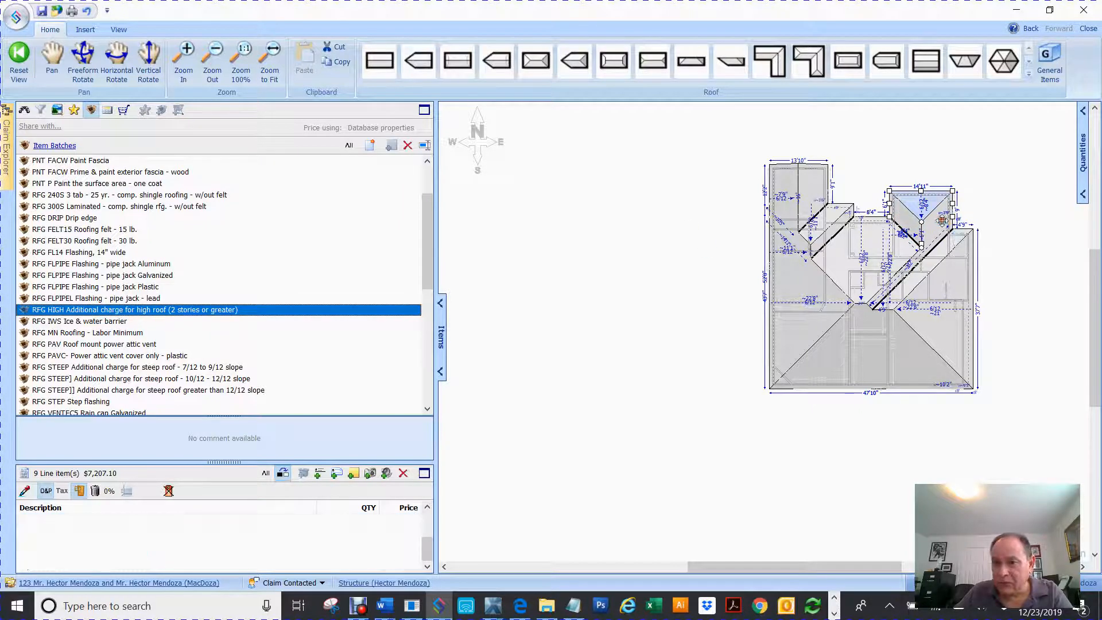
# - Apply the "RFG HIGH" high roof charge batch to both slopes of the 13'10" wide northwest roof section
pyautogui.click(25, 311)
pyautogui.click(794, 198)
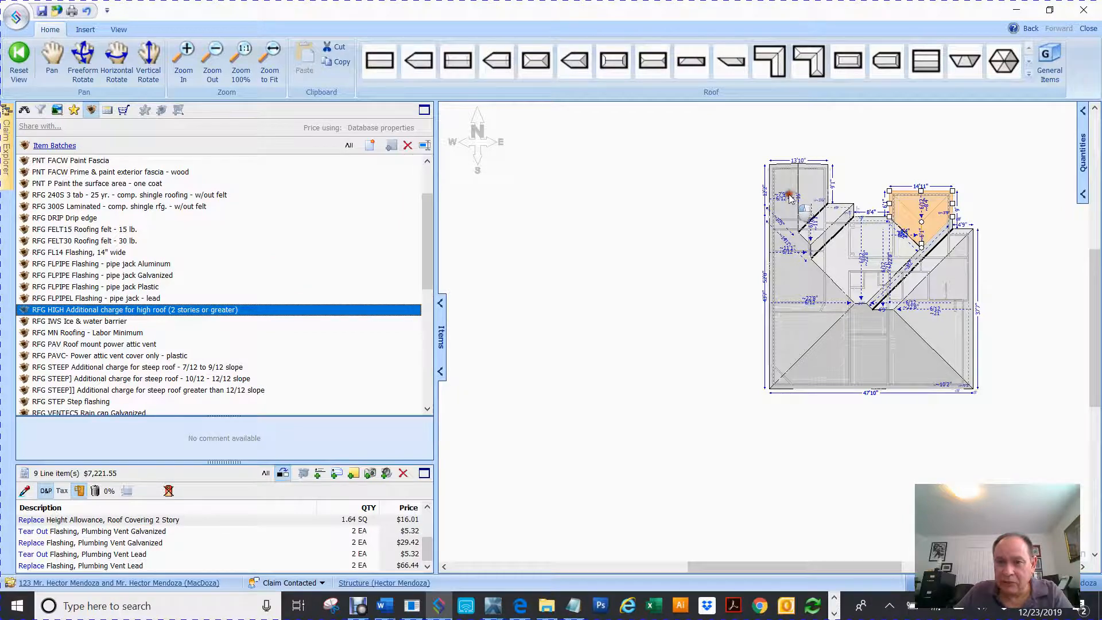
pyautogui.click(25, 310)
pyautogui.click(807, 192)
pyautogui.click(806, 192)
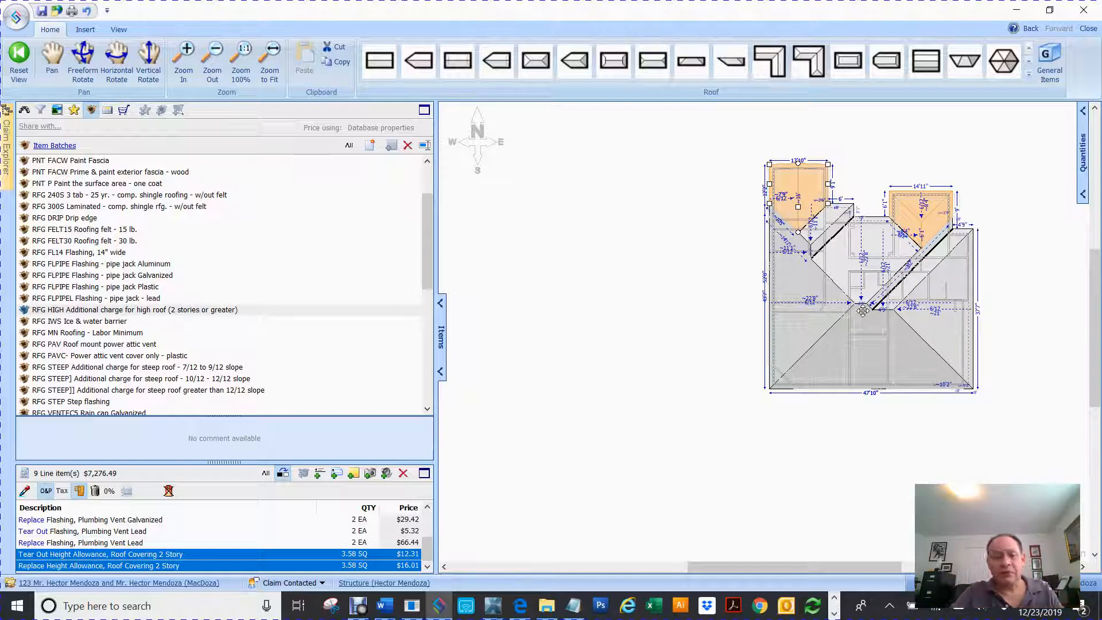
# - Apply the "RFG IWS Ice & water barrier" batch to the whole roof, excluding its removal item, and deselect the roof
pyautogui.click(37, 325)
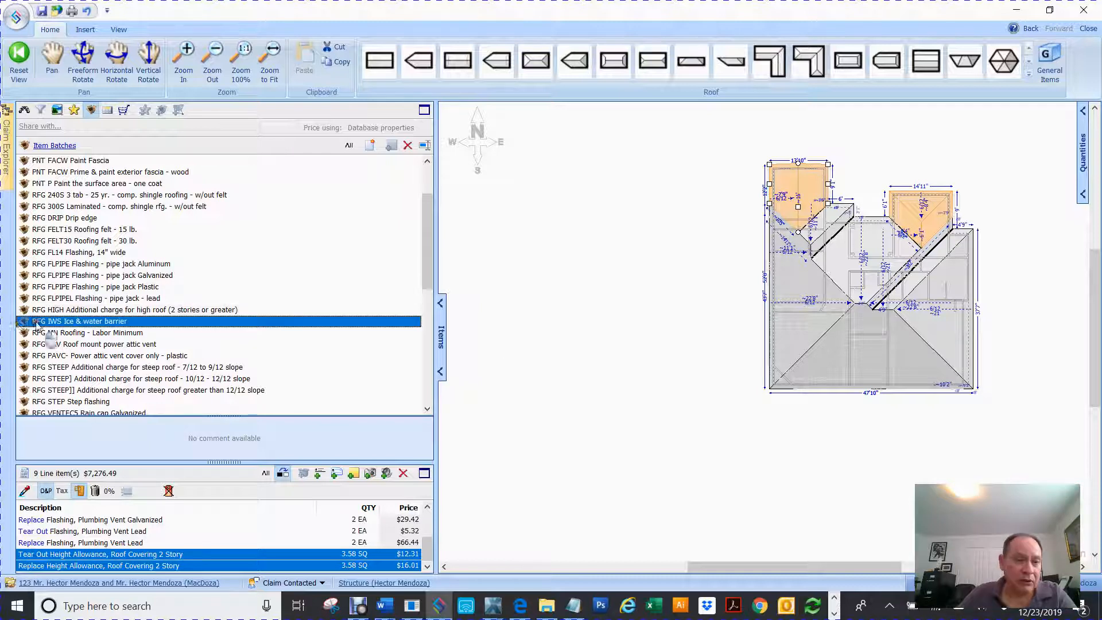
pyautogui.moveTo(25, 323); pyautogui.dragTo(677, 195)
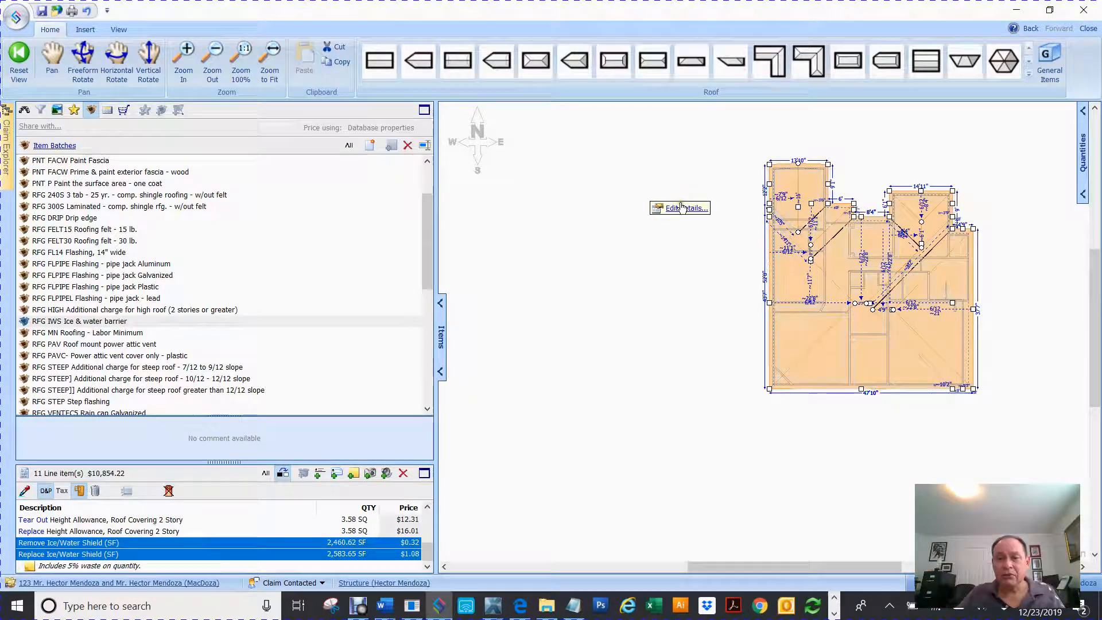
pyautogui.click(680, 212)
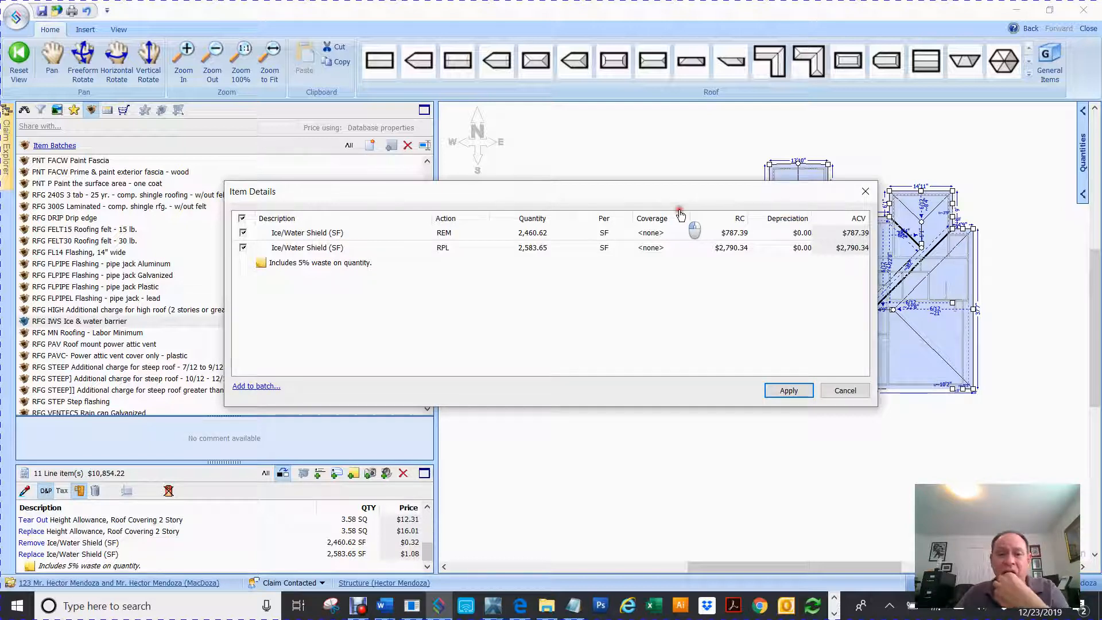
pyautogui.click(242, 233)
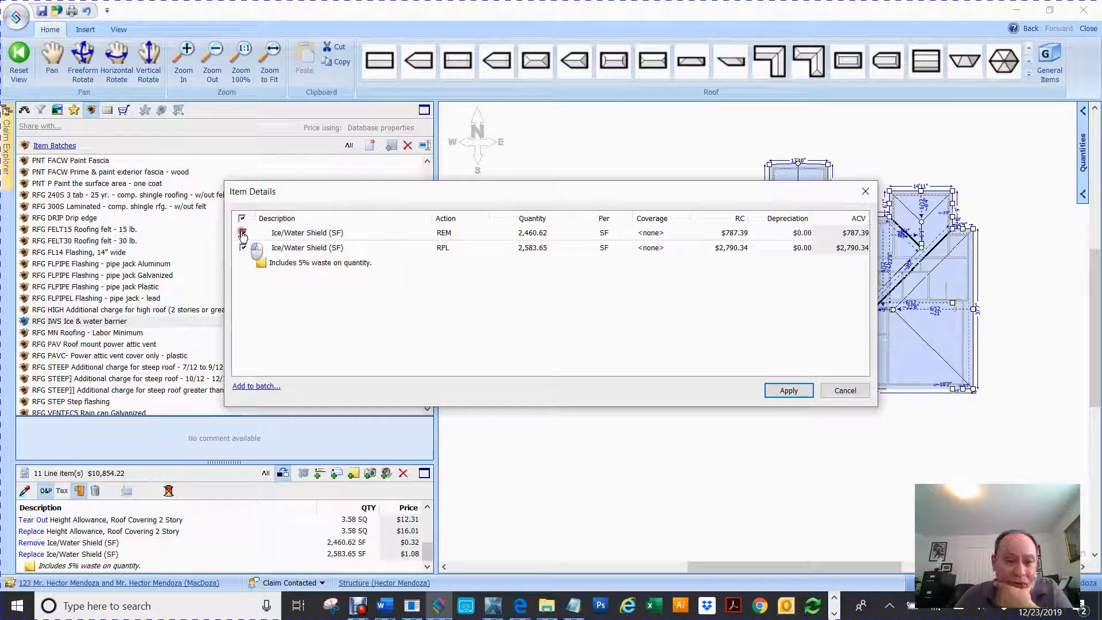
pyautogui.click(792, 389)
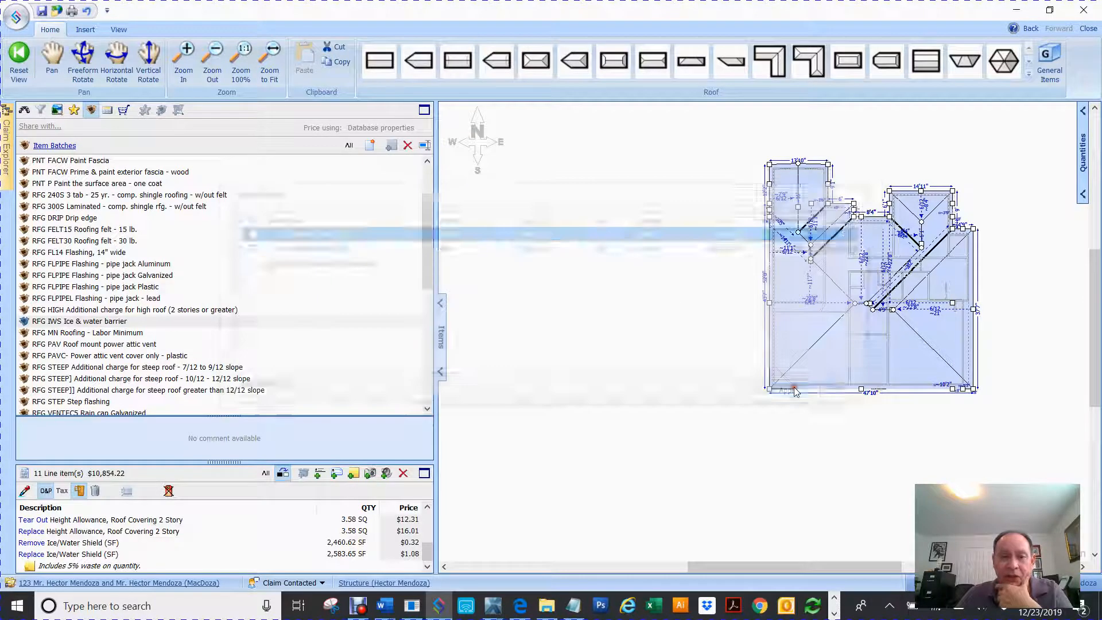
pyautogui.click(593, 310)
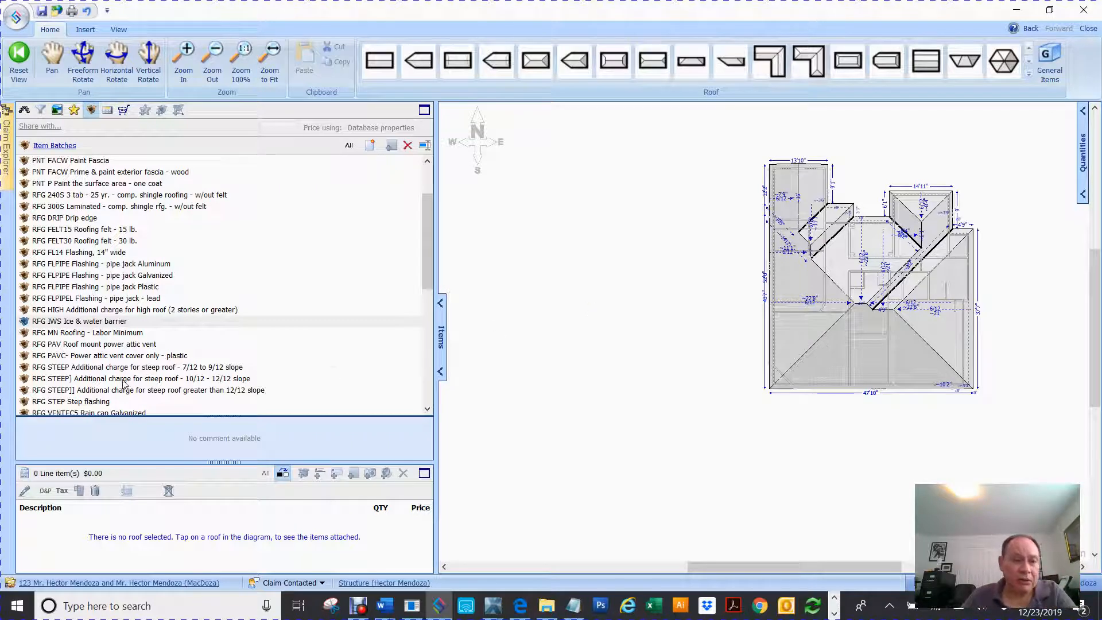
# - Apply the "RFG PAV Roof mount power attic vent" batch to the whole roof with tear-out and replace quantities of 5, and deselect the roof
pyautogui.click(77, 346)
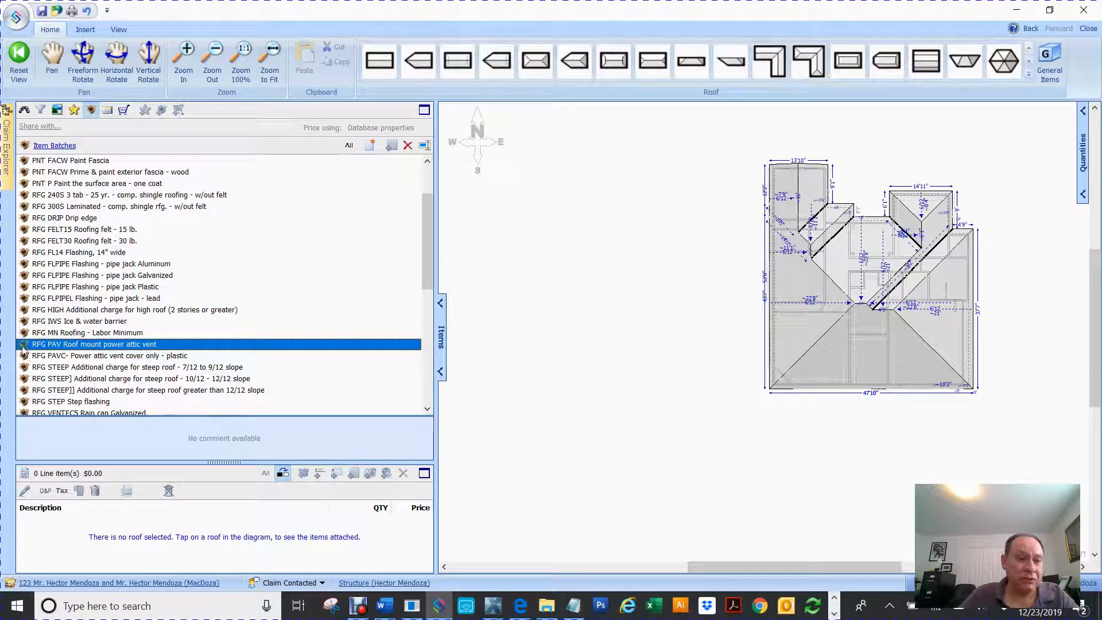
pyautogui.moveTo(23, 346); pyautogui.dragTo(689, 233)
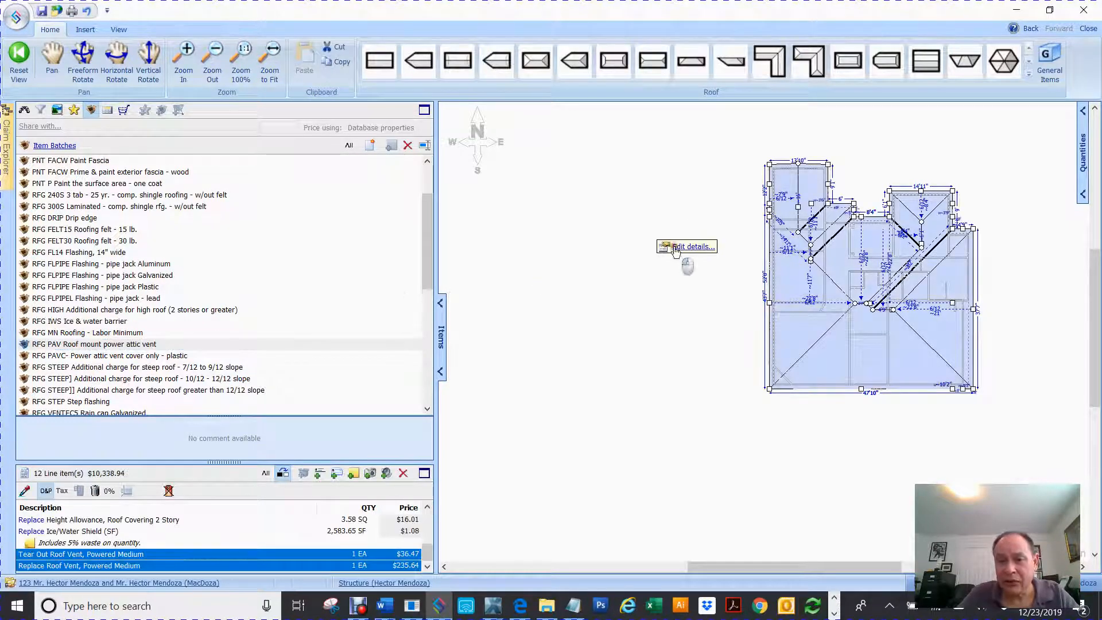
pyautogui.click(675, 247)
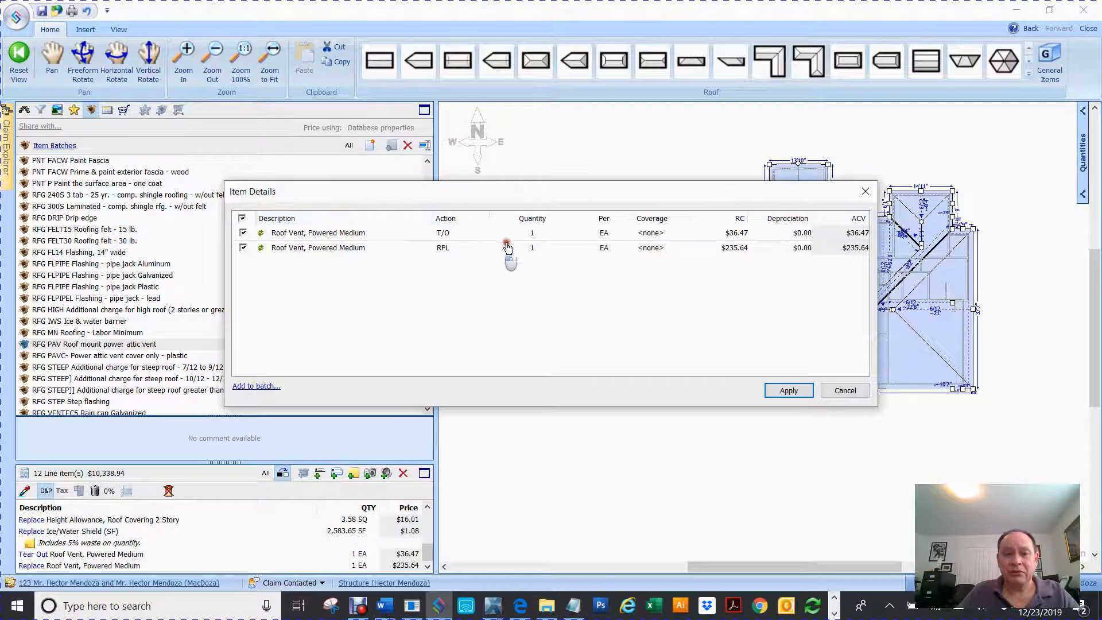
pyautogui.click(532, 232)
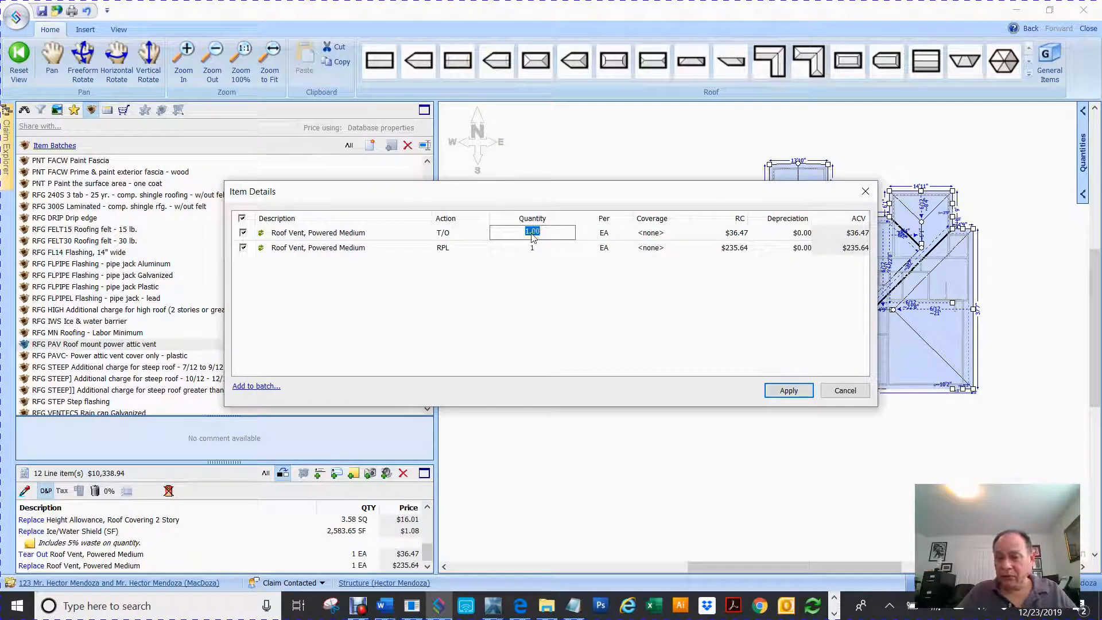
pyautogui.write('5')
pyautogui.press('Tab')
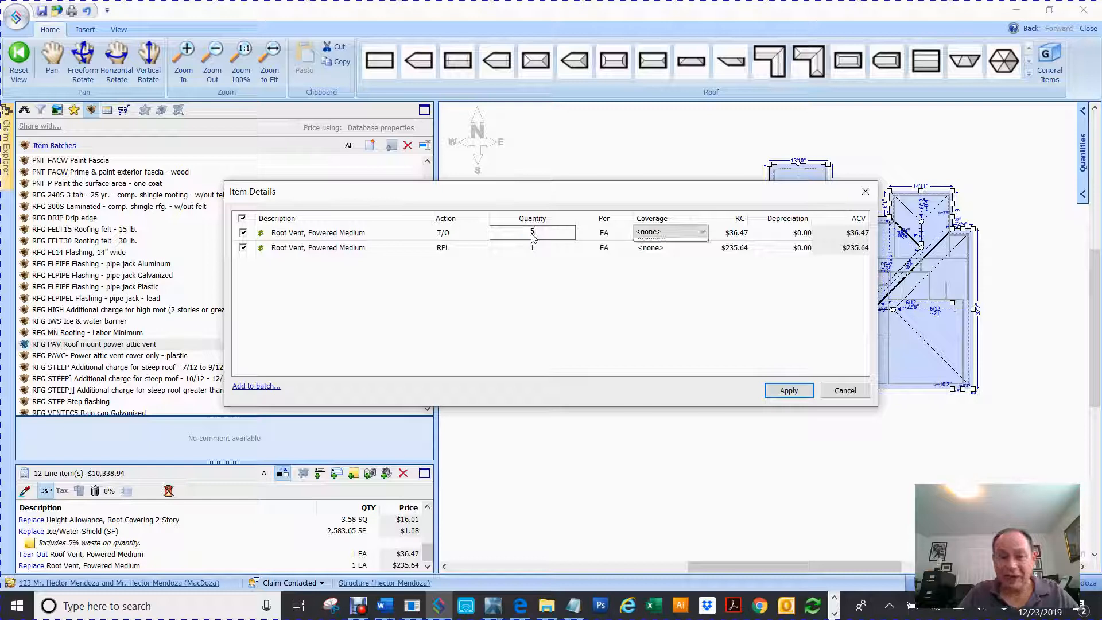
pyautogui.click(531, 252)
pyautogui.click(533, 250)
pyautogui.write('5')
pyautogui.press('Return')
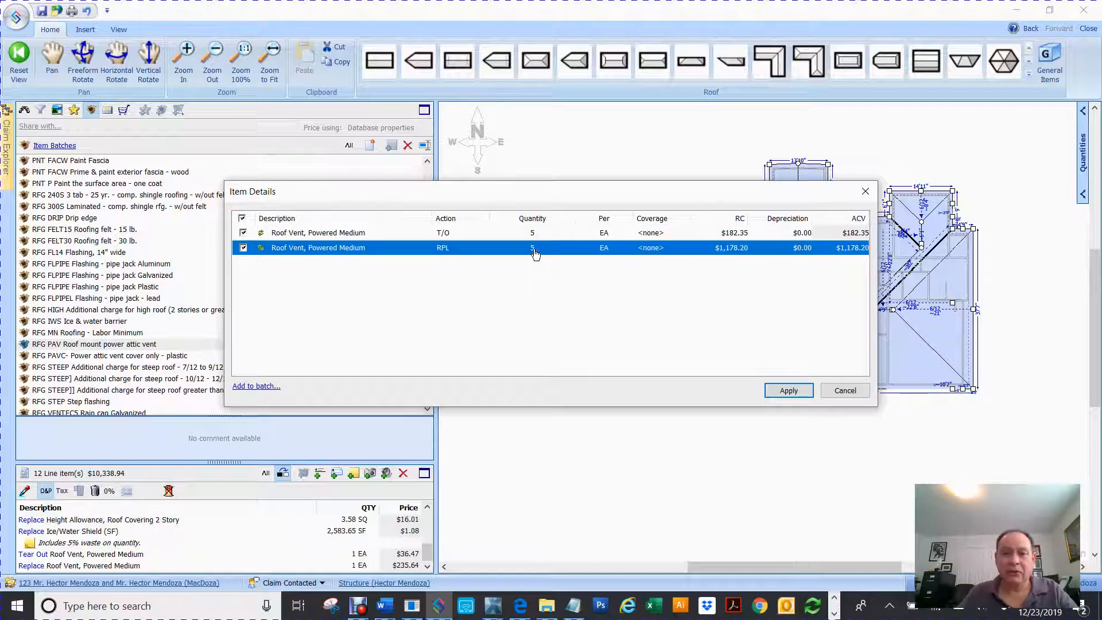
pyautogui.click(787, 389)
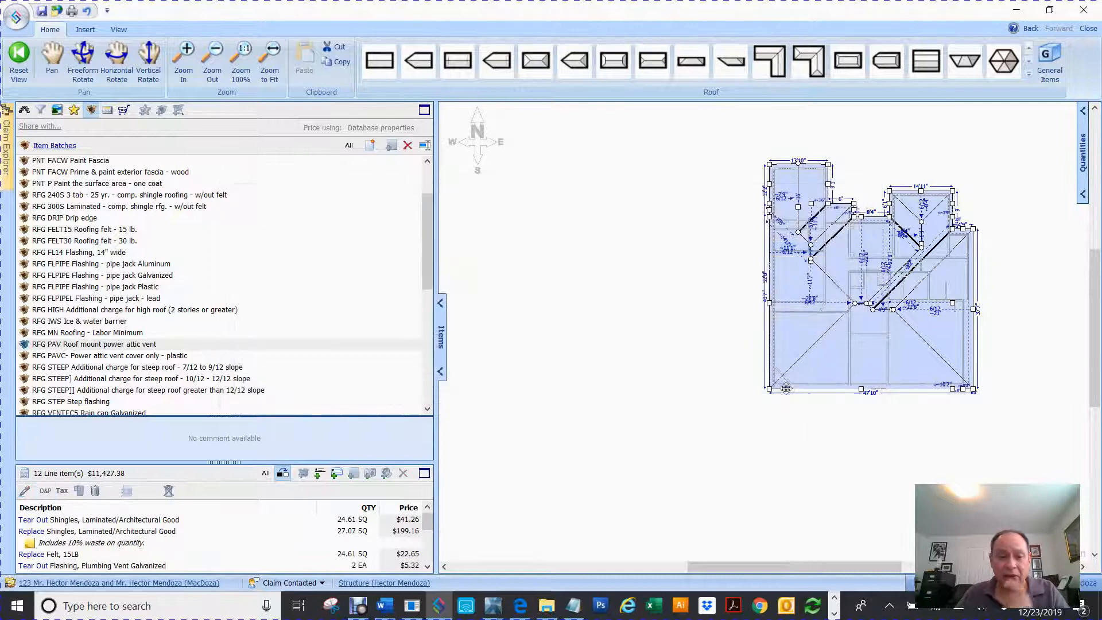
pyautogui.click(489, 432)
# - Apply the "RFG VENTEC6 Rain cap Galvanized" batch to the whole roof
pyautogui.scroll(-1, 90, 361)
pyautogui.scroll(-1, 90, 361)
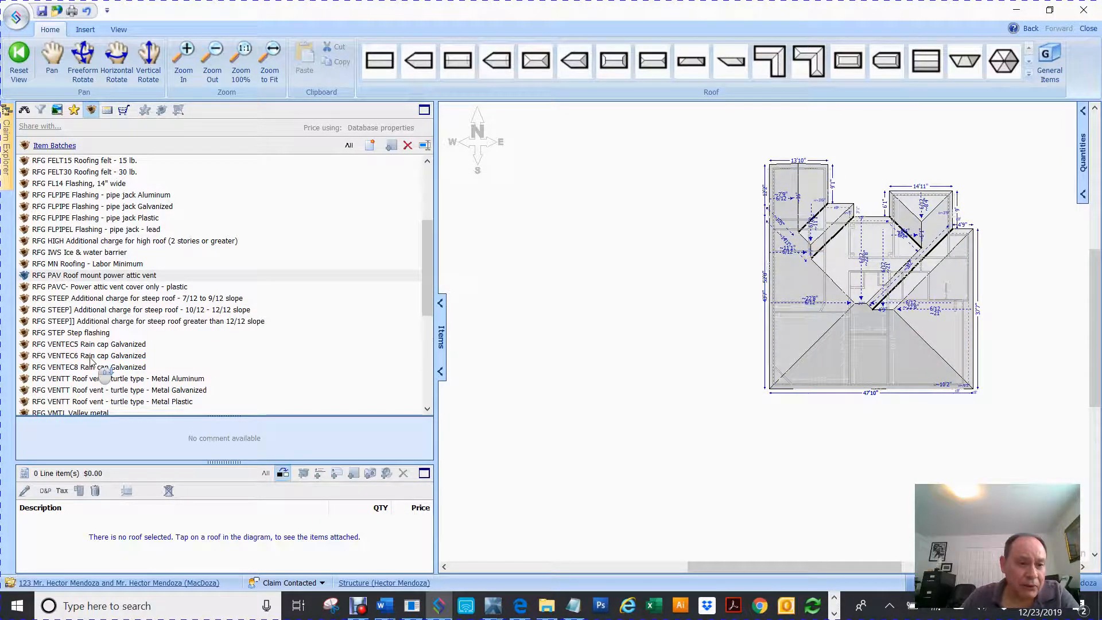
pyautogui.click(96, 345)
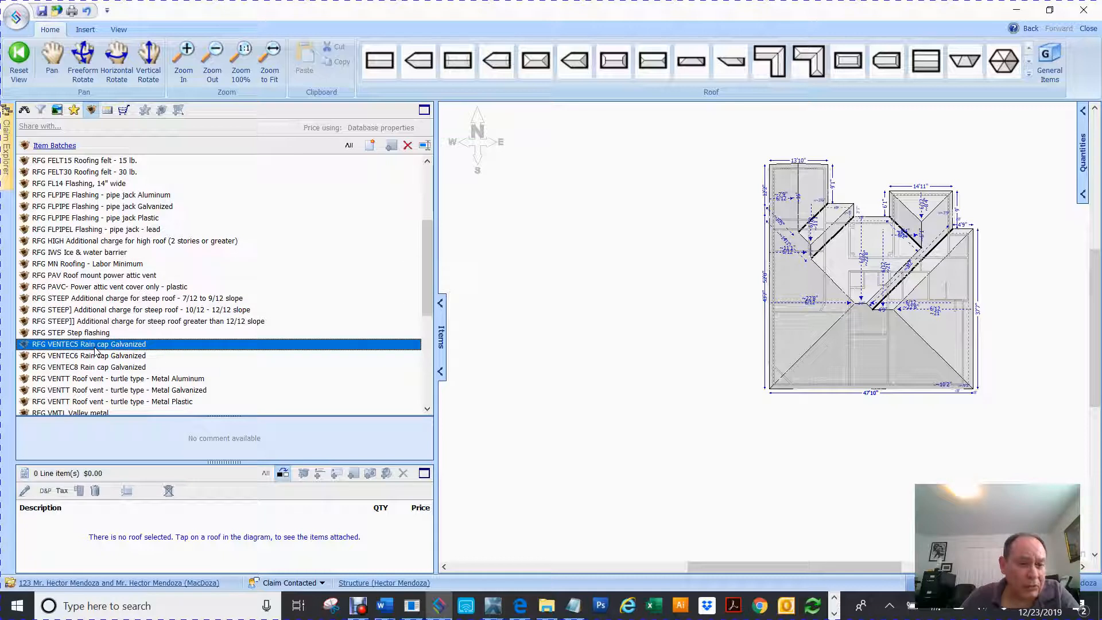
pyautogui.click(65, 357)
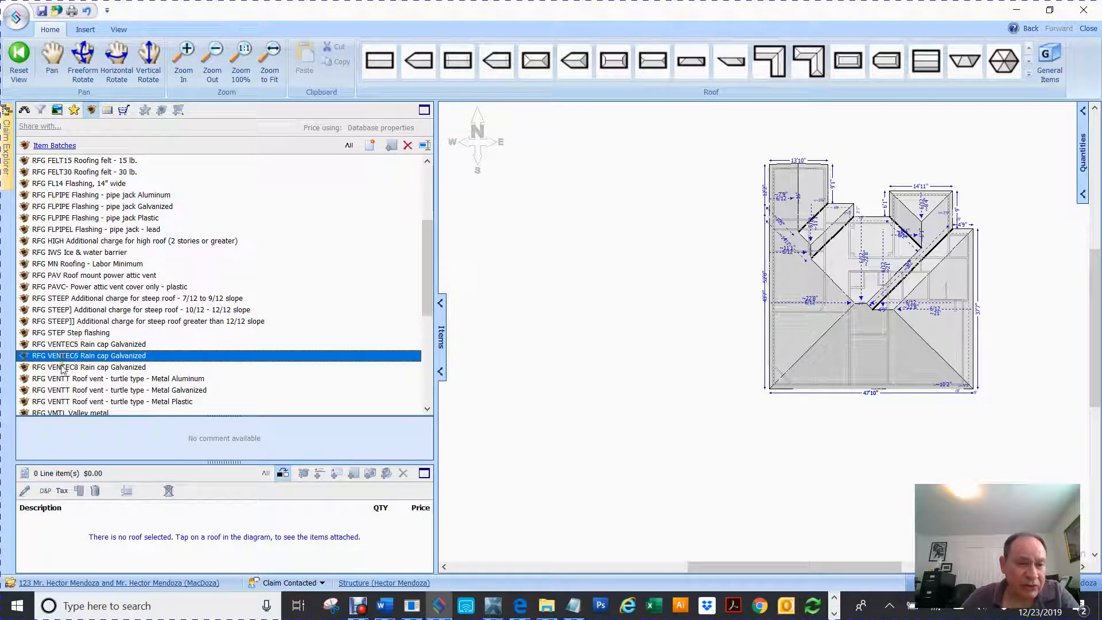
pyautogui.click(75, 366)
pyautogui.click(59, 357)
pyautogui.moveTo(24, 359)
pyautogui.mouseDown()
pyautogui.moveTo(238, 368)
pyautogui.moveTo(711, 343)
pyautogui.moveTo(756, 319)
pyautogui.moveTo(749, 312)
pyautogui.mouseUp()
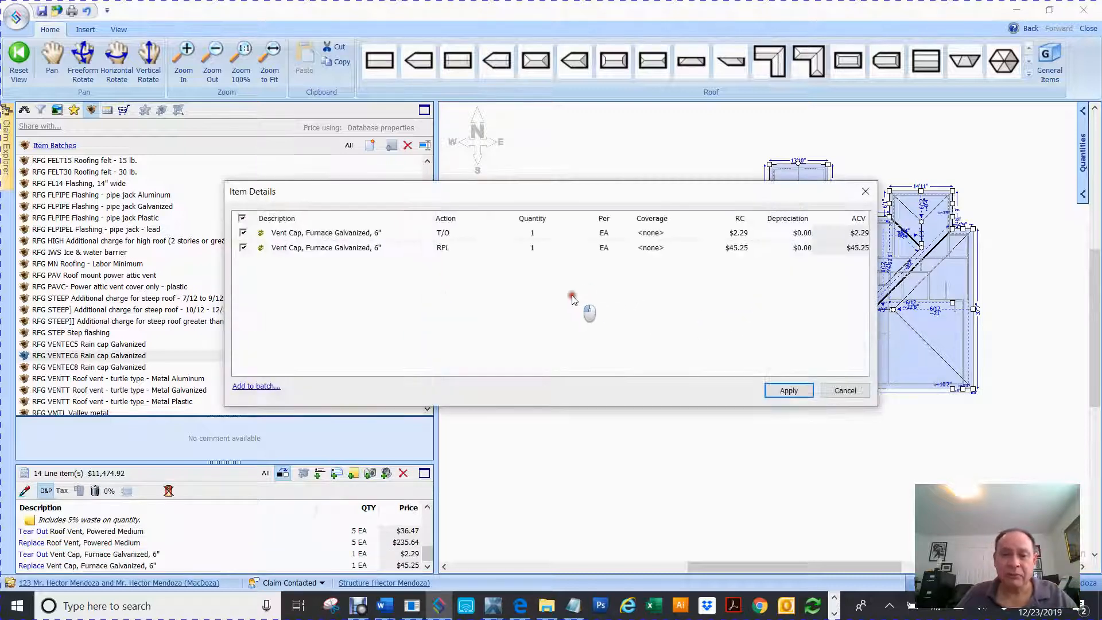
# - Set the tear-out and replace quantities of the 6" galvanized furnace vent cap to 3, apply the items, and deselect the roof
pyautogui.click(529, 235)
pyautogui.write('3')
pyautogui.click(534, 250)
pyautogui.write('3')
pyautogui.click(788, 390)
pyautogui.click(568, 365)
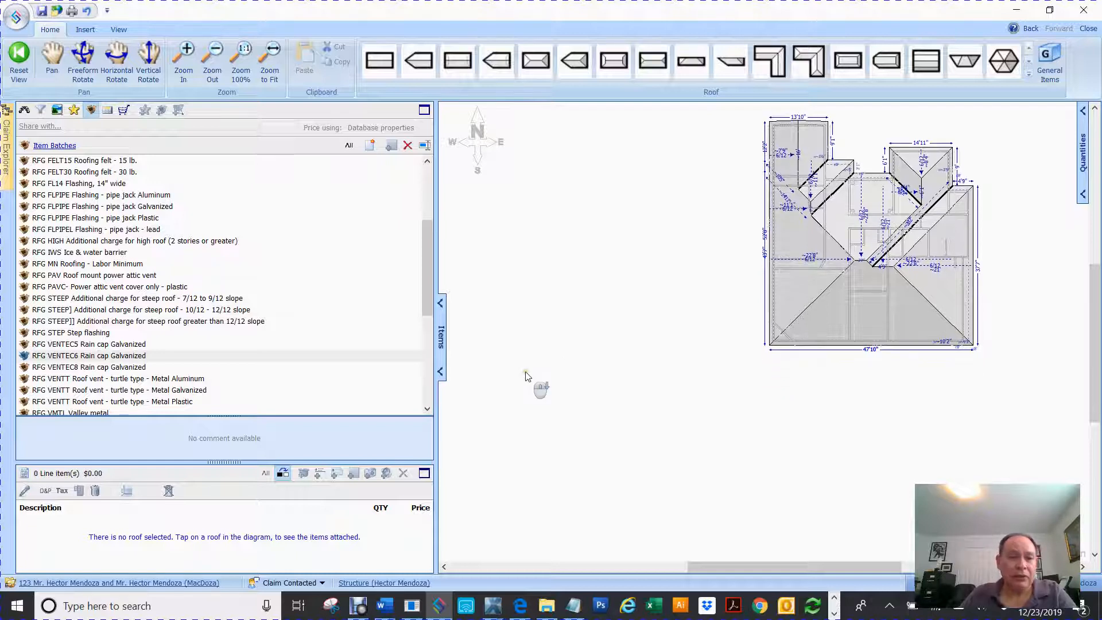
# - Apply the "SFG GUTA Gutter / downspout - aluminum - up to 5"" batch to the whole roof and deselect the roof
pyautogui.scroll(4, 107, 266)
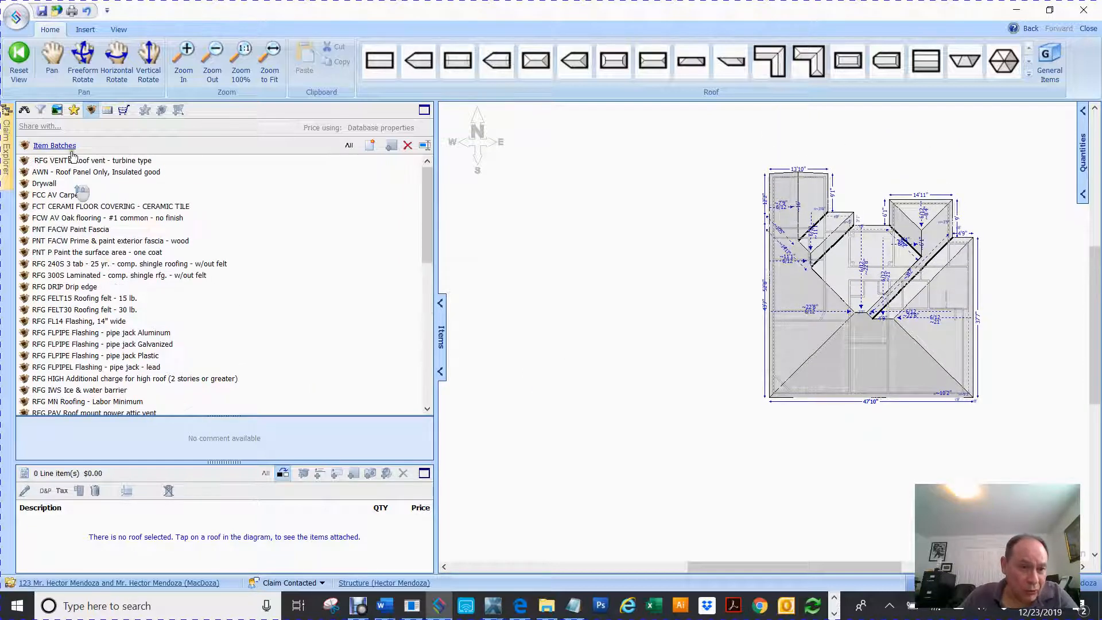
pyautogui.scroll(-11, 77, 281)
pyautogui.scroll(-2, 77, 281)
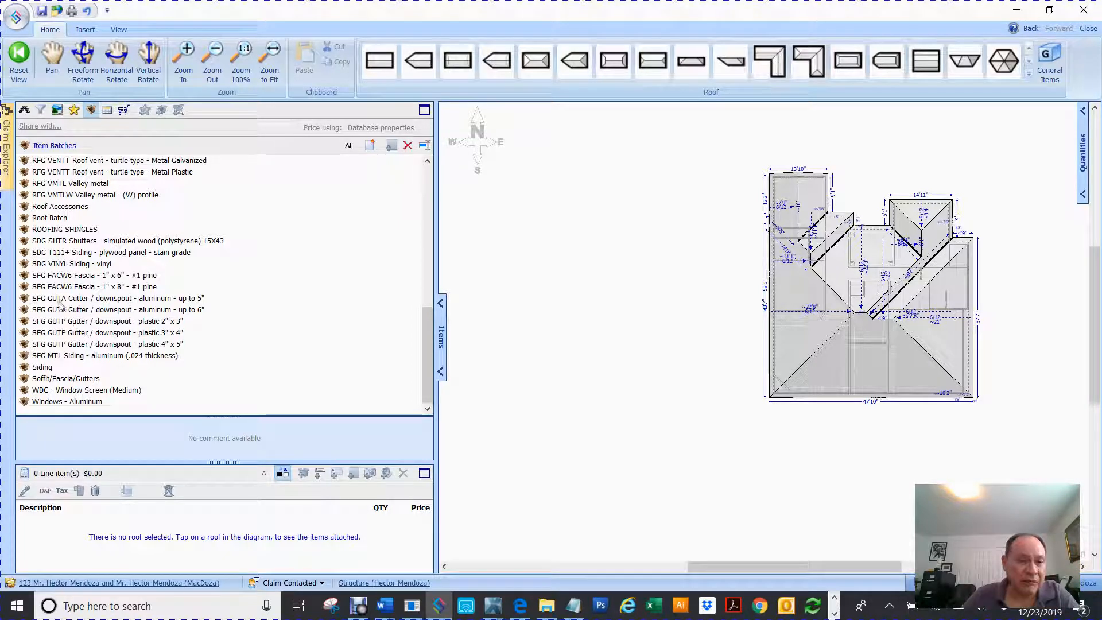
pyautogui.click(61, 299)
pyautogui.moveTo(21, 297); pyautogui.dragTo(712, 186)
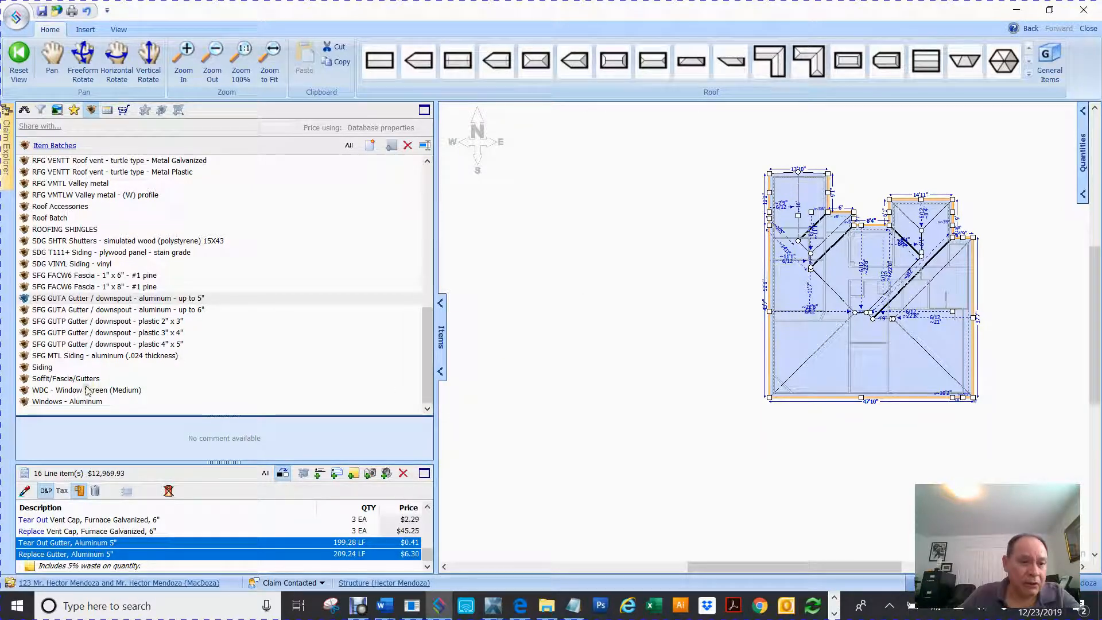
pyautogui.click(619, 297)
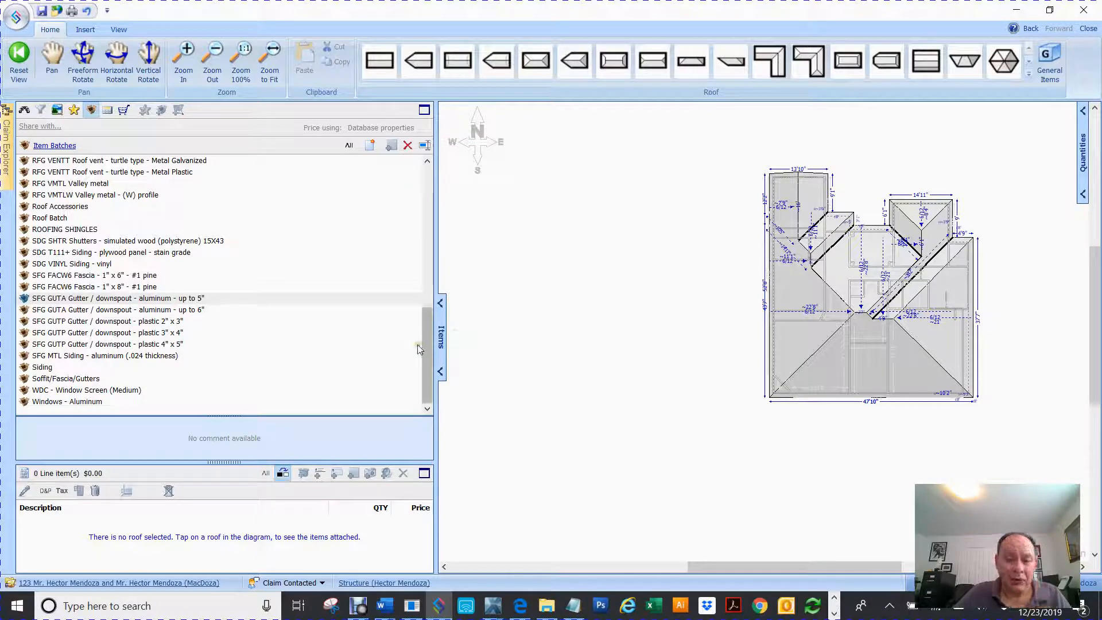
# - Try applying the "SDG VINYL Siding - vinyl" batch to the whole roof and undo it
pyautogui.moveTo(425, 339); pyautogui.dragTo(406, 186)
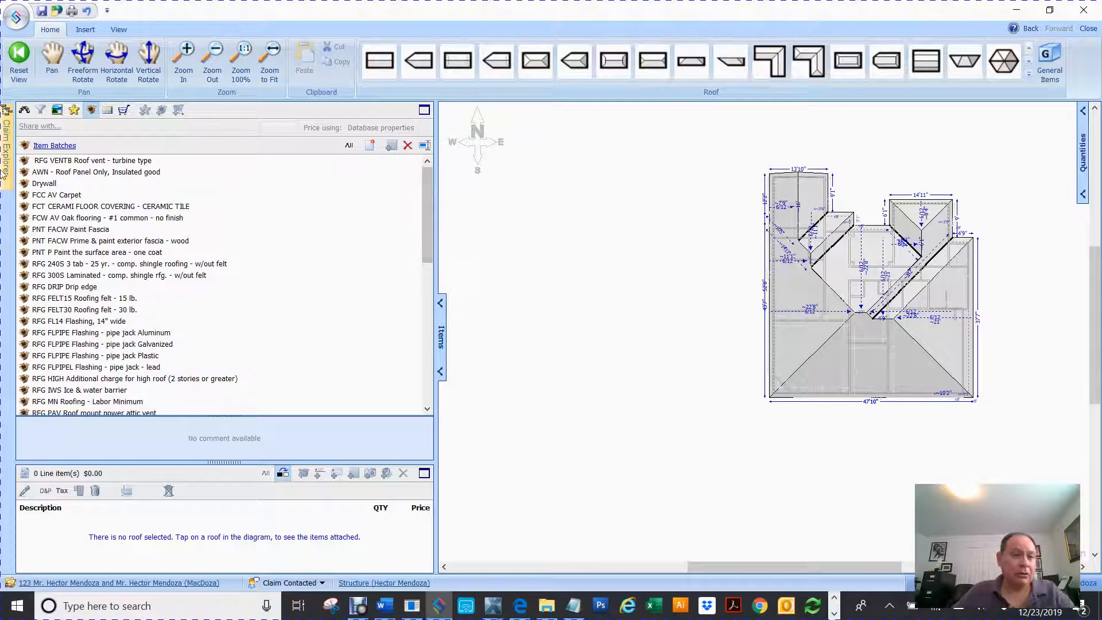
pyautogui.scroll(-12, 258, 218)
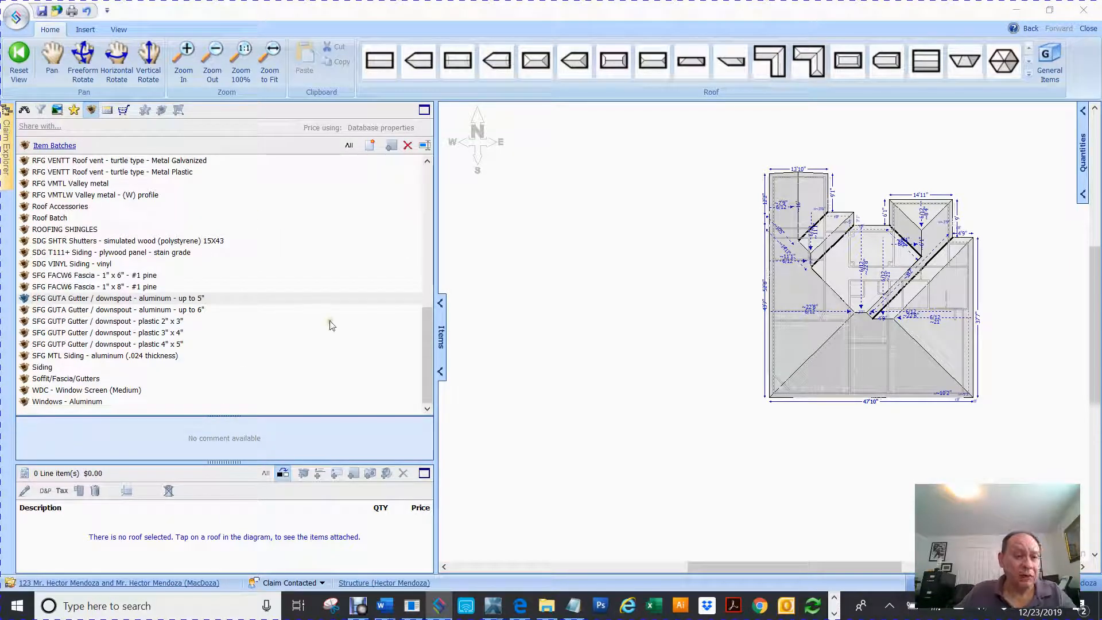
pyautogui.click(67, 265)
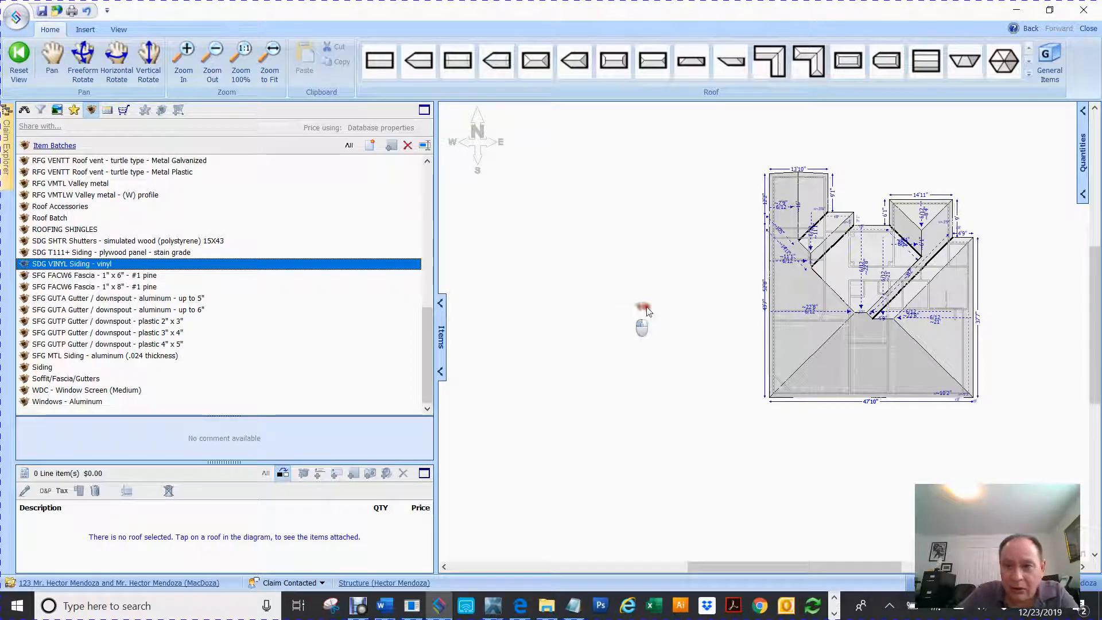
pyautogui.moveTo(725, 267); pyautogui.dragTo(735, 254)
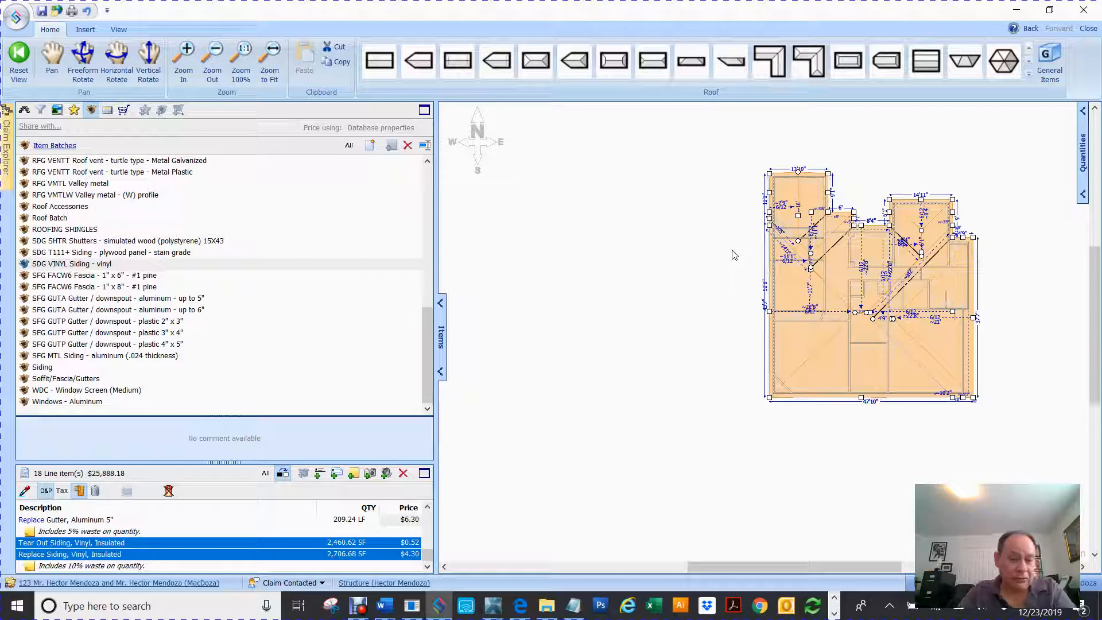
pyautogui.click(732, 254)
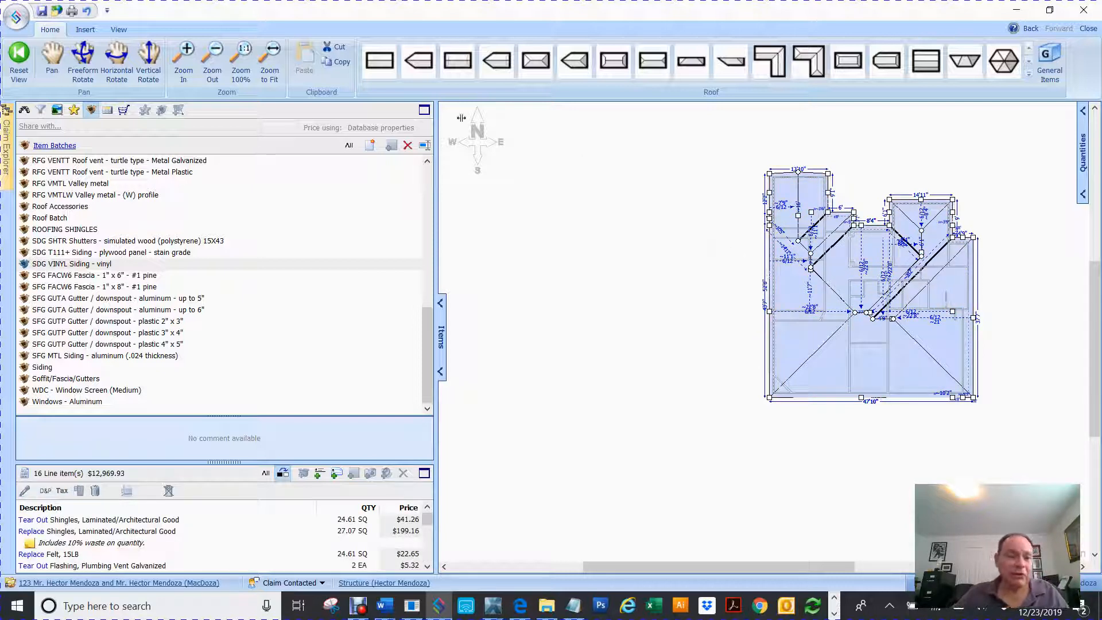
# - Open the Floorplan diagram, try applying the "SDG VINYL Siding - vinyl" batch to all rooms, and undo it
pyautogui.moveTo(6, 118)
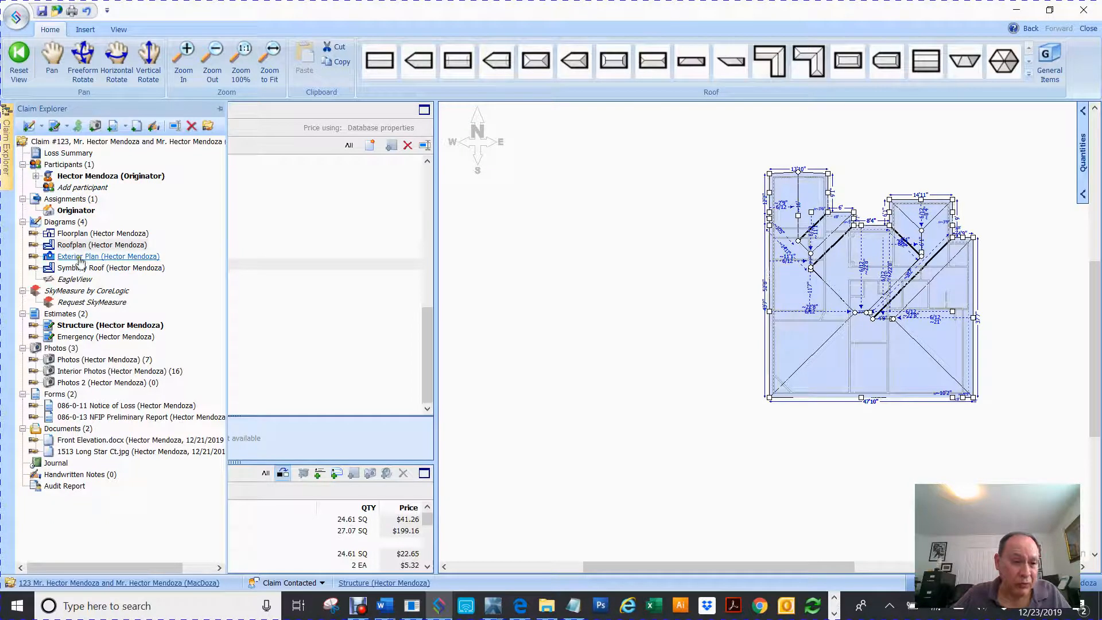
pyautogui.click(84, 235)
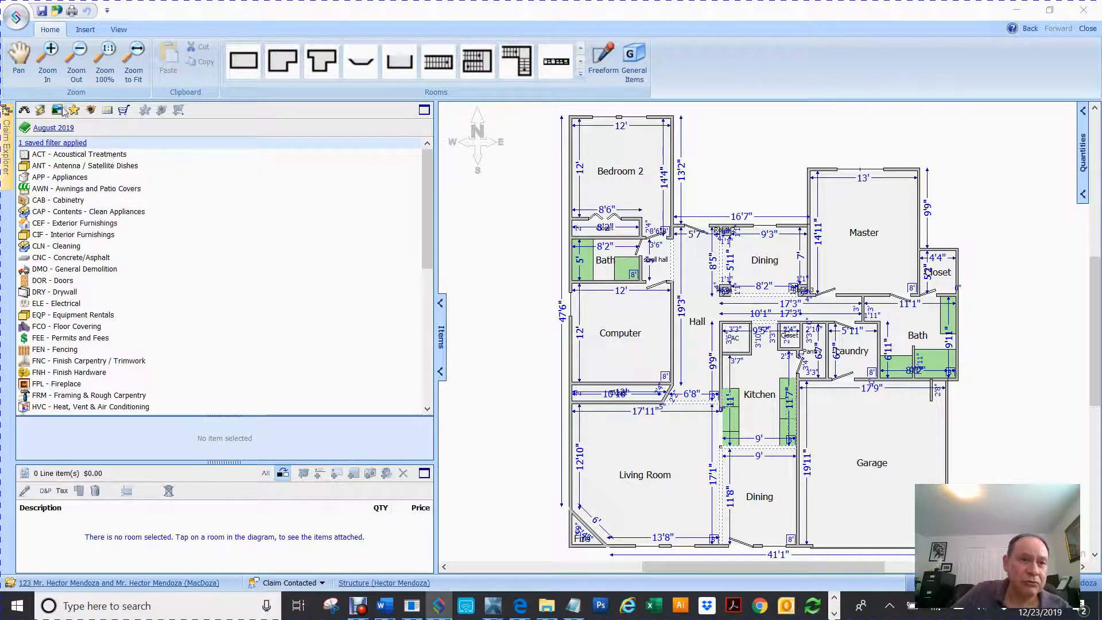
pyautogui.click(91, 111)
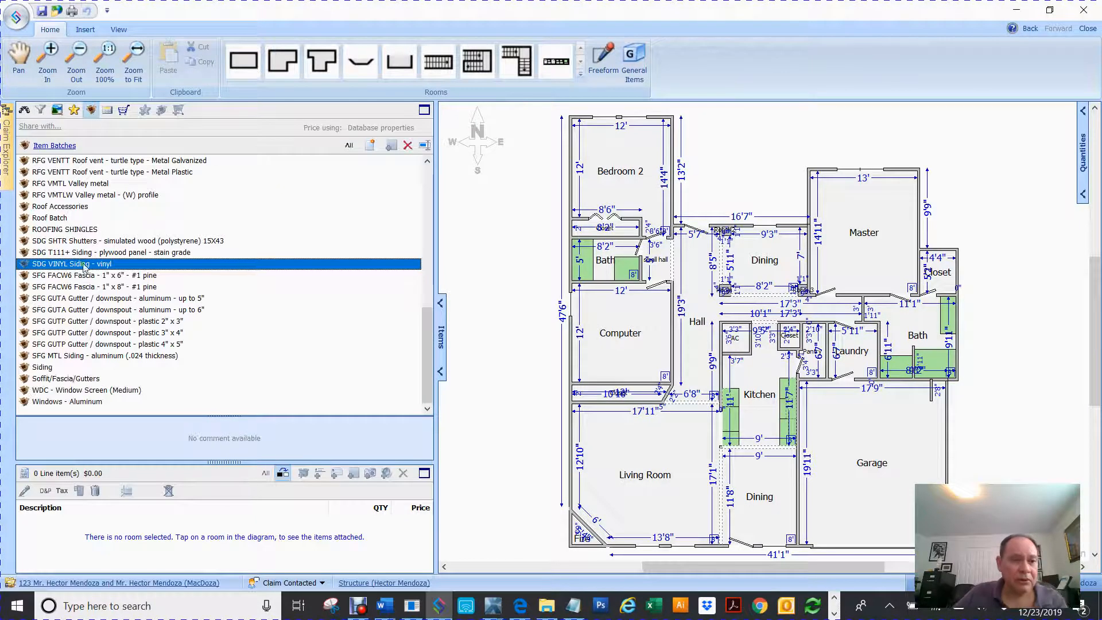
pyautogui.moveTo(28, 268); pyautogui.dragTo(556, 238)
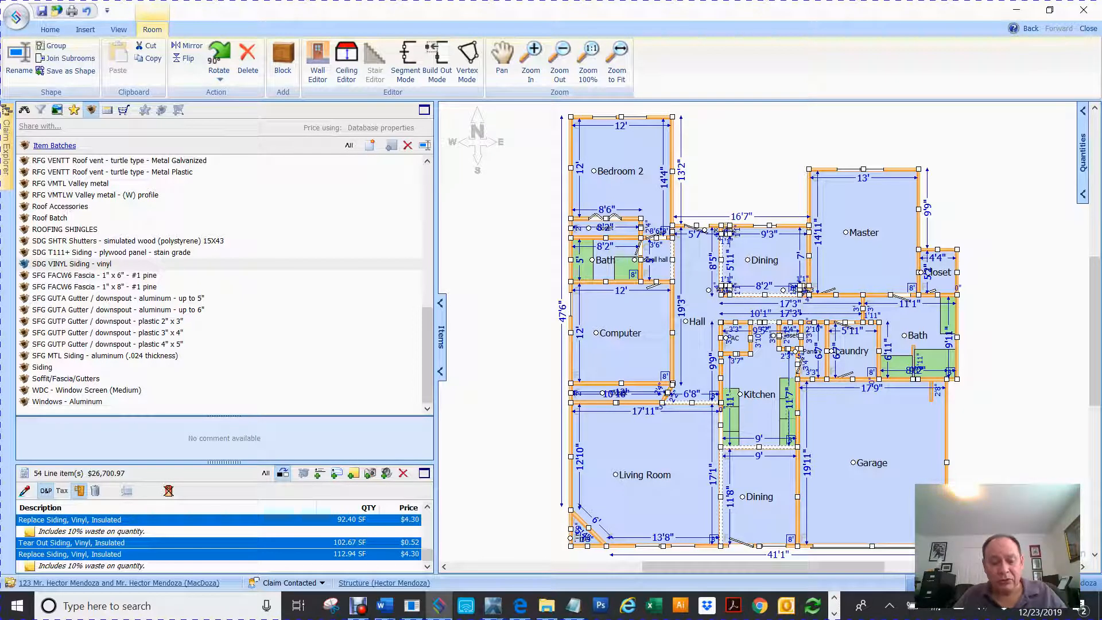
pyautogui.hotkey('ctrl', 'z')
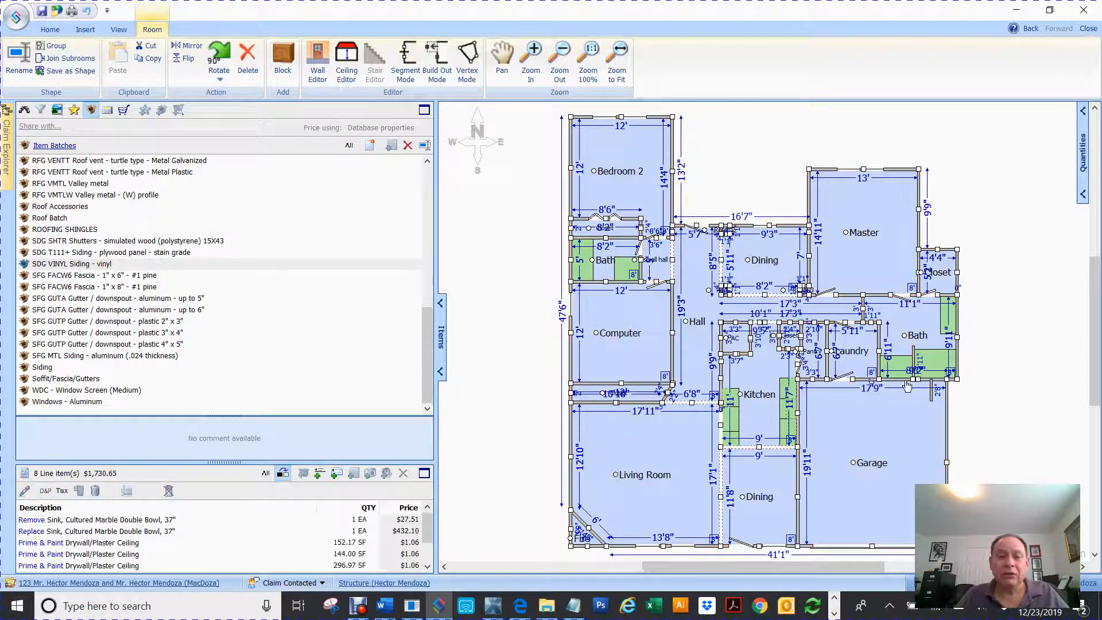
pyautogui.click(456, 458)
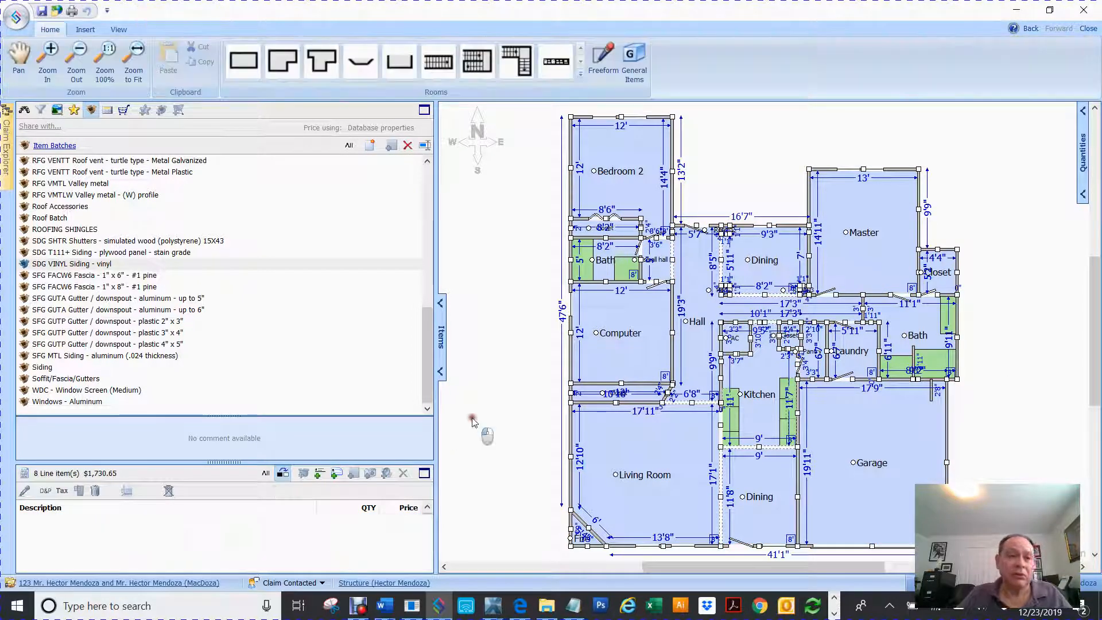
# - In the Exterior Plan diagram, apply the "SDG VINYL Siding - vinyl" batch to the 51'7" west wall and the 47'3" front wall
pyautogui.moveTo(5, 169)
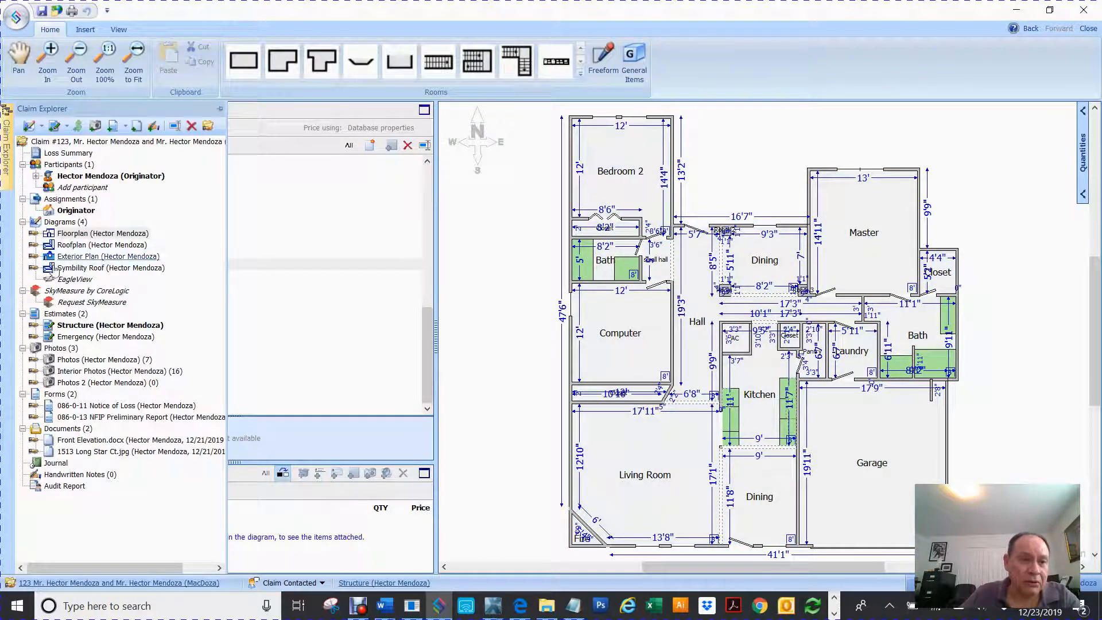
pyautogui.doubleClick(69, 256)
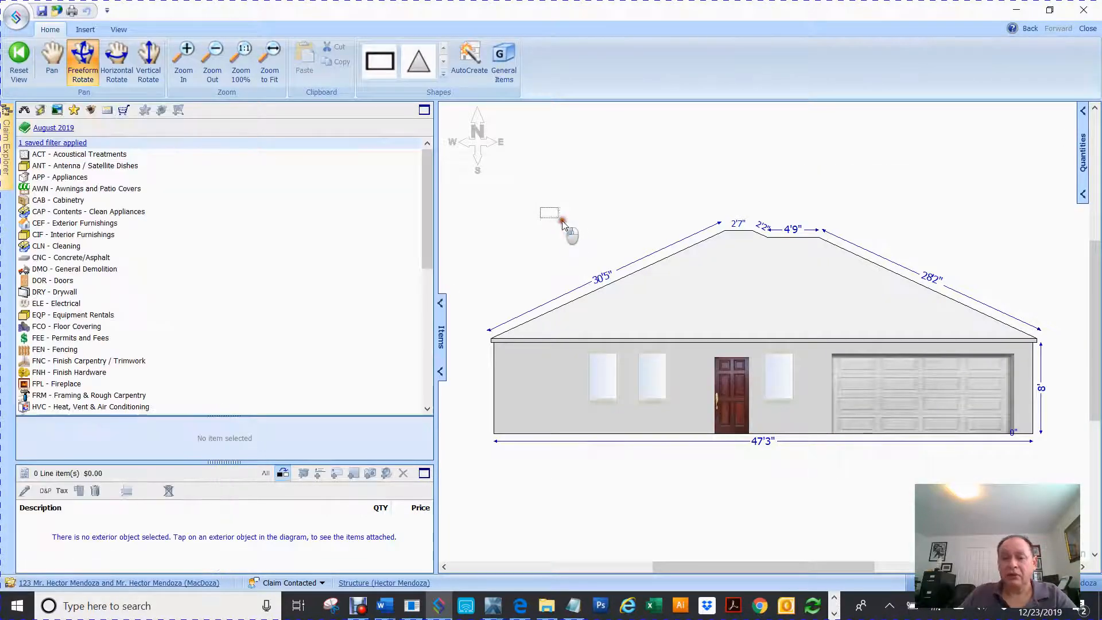
pyautogui.moveTo(681, 327); pyautogui.dragTo(789, 336)
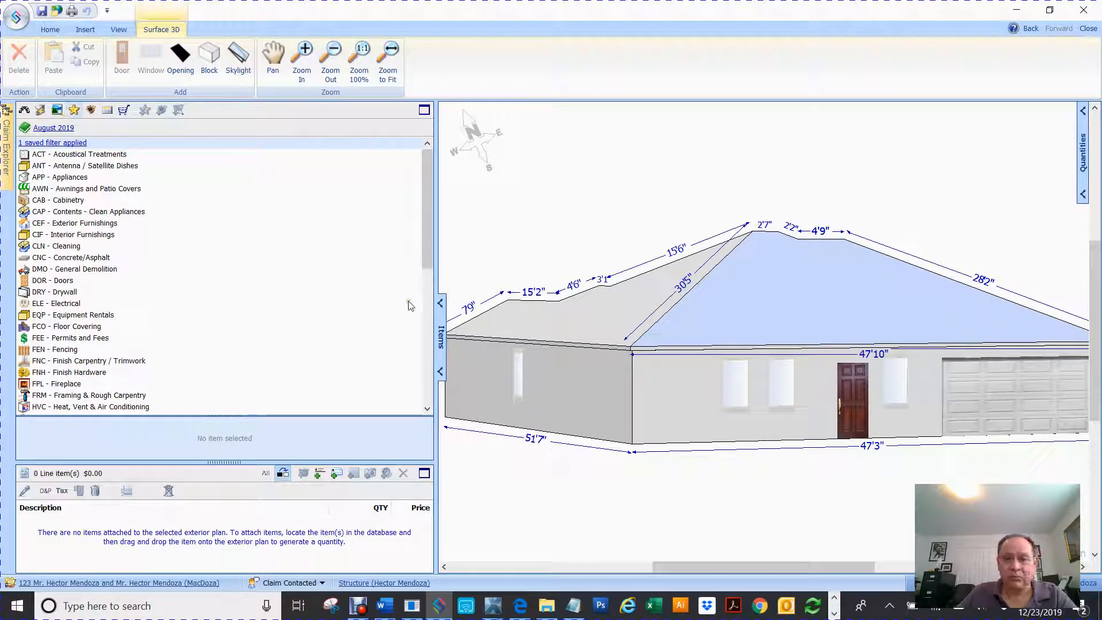
pyautogui.moveTo(852, 307); pyautogui.dragTo(826, 315)
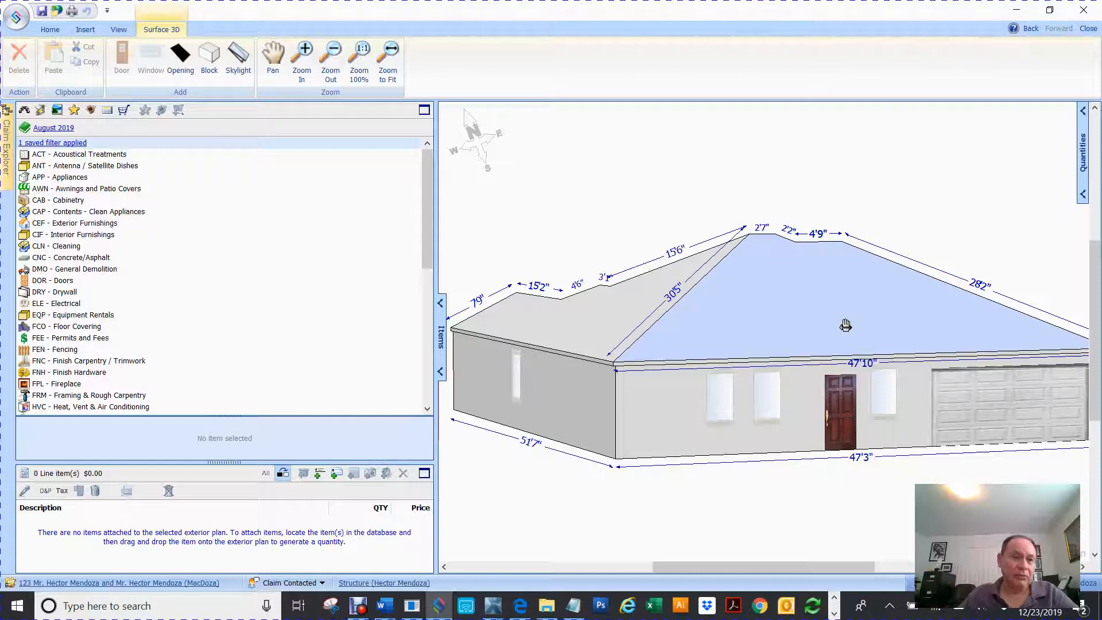
pyautogui.click(91, 111)
pyautogui.moveTo(24, 264); pyautogui.dragTo(567, 395)
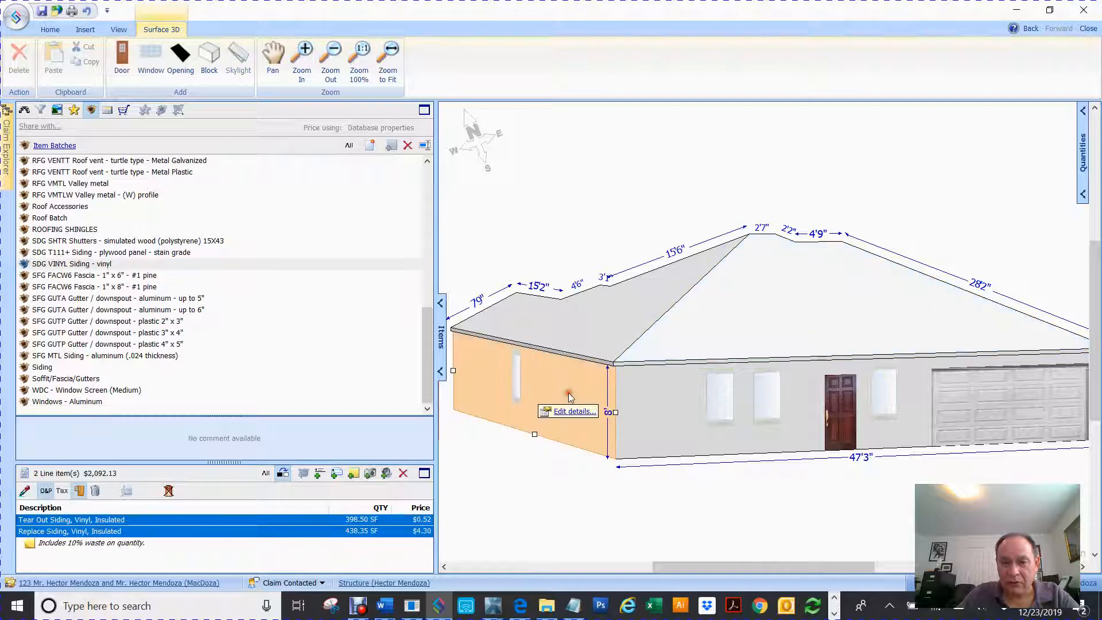
pyautogui.moveTo(26, 267); pyautogui.dragTo(812, 431)
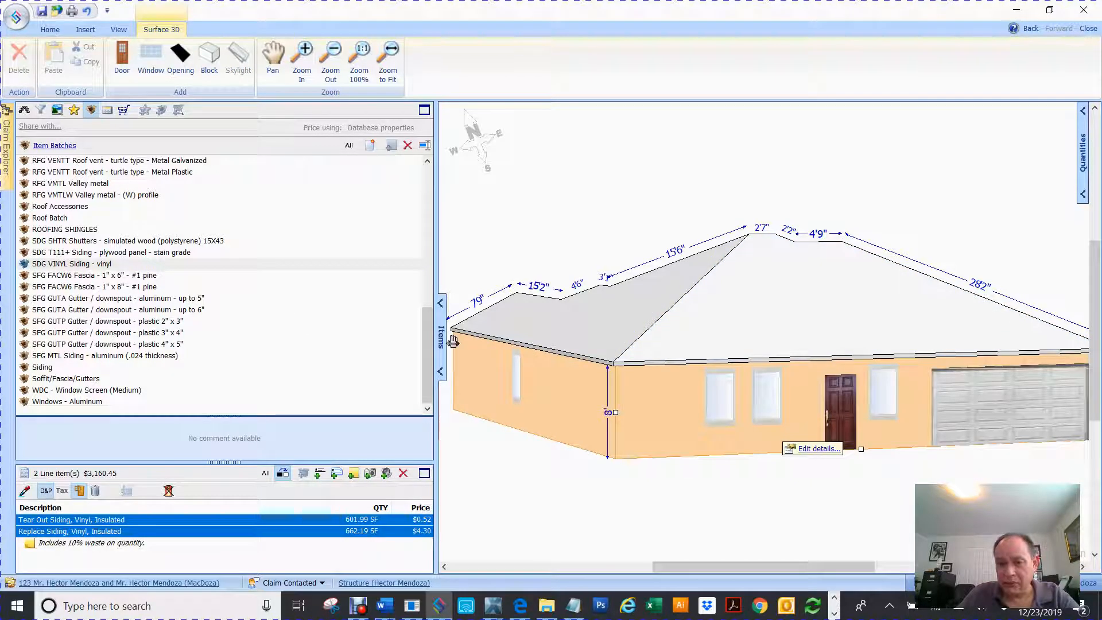
# - Apply the "SDG VINYL Siding - vinyl" batch to the 20'3", 16'1", 4'8", 9'9" and 13'8" walls along the east and rear sides
pyautogui.moveTo(979, 329); pyautogui.dragTo(470, 343)
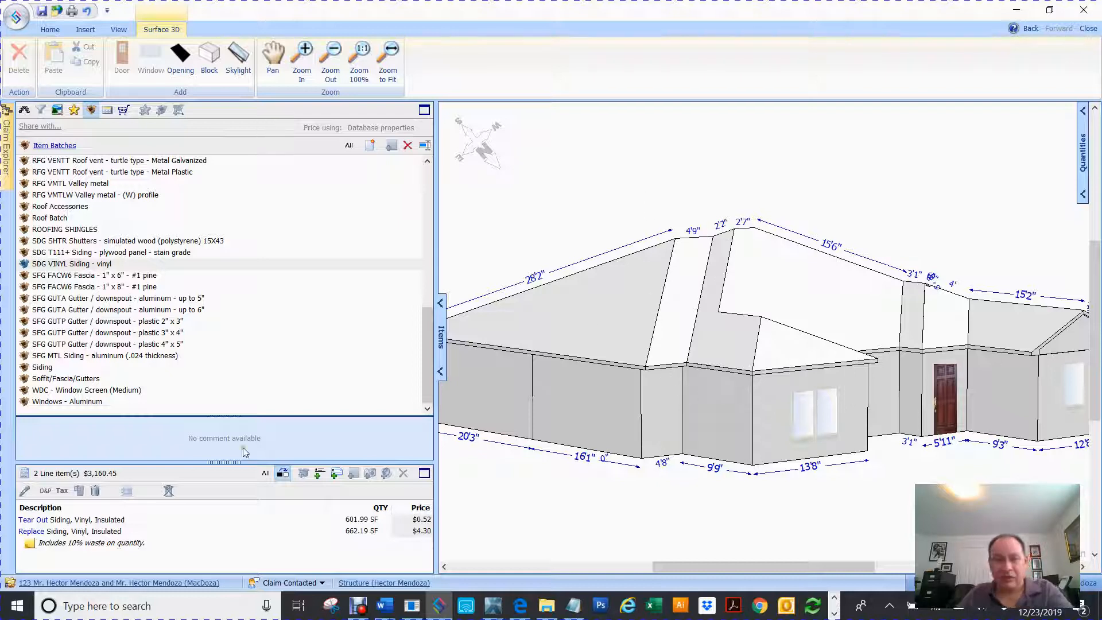
pyautogui.moveTo(20, 266); pyautogui.dragTo(513, 383)
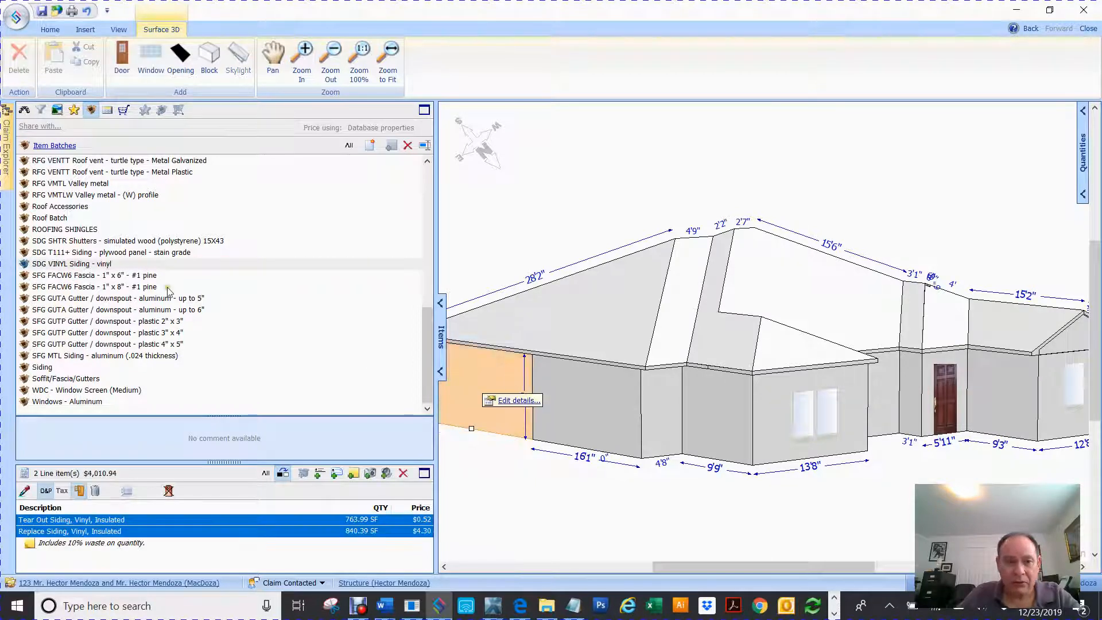
pyautogui.click(40, 265)
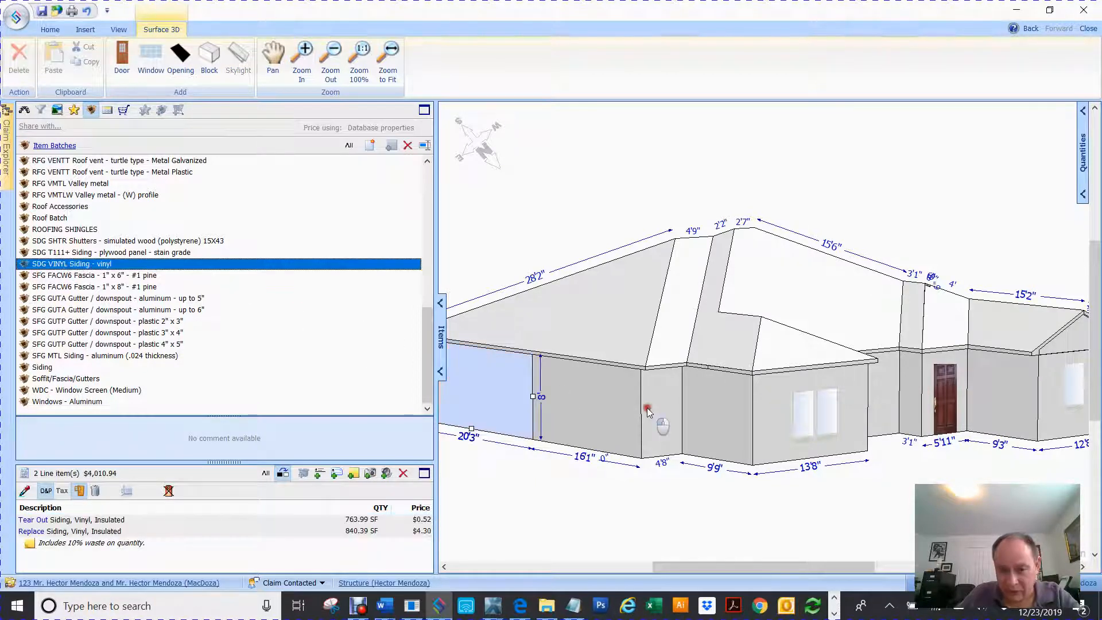
pyautogui.moveTo(601, 410); pyautogui.dragTo(601, 411)
pyautogui.moveTo(24, 265); pyautogui.dragTo(661, 411)
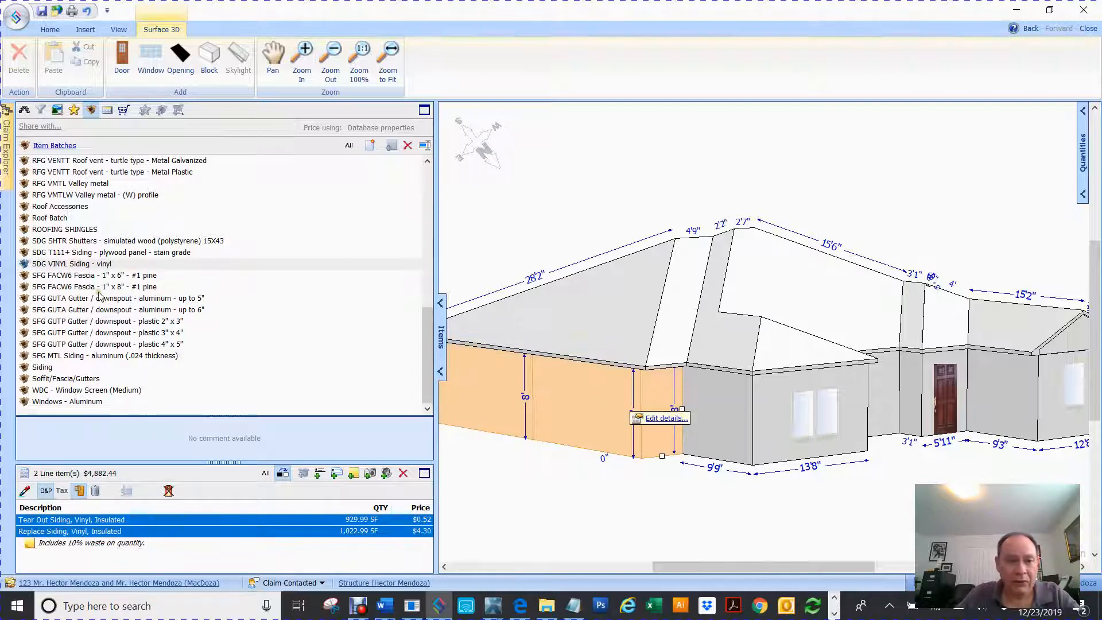
pyautogui.moveTo(25, 264); pyautogui.dragTo(713, 400)
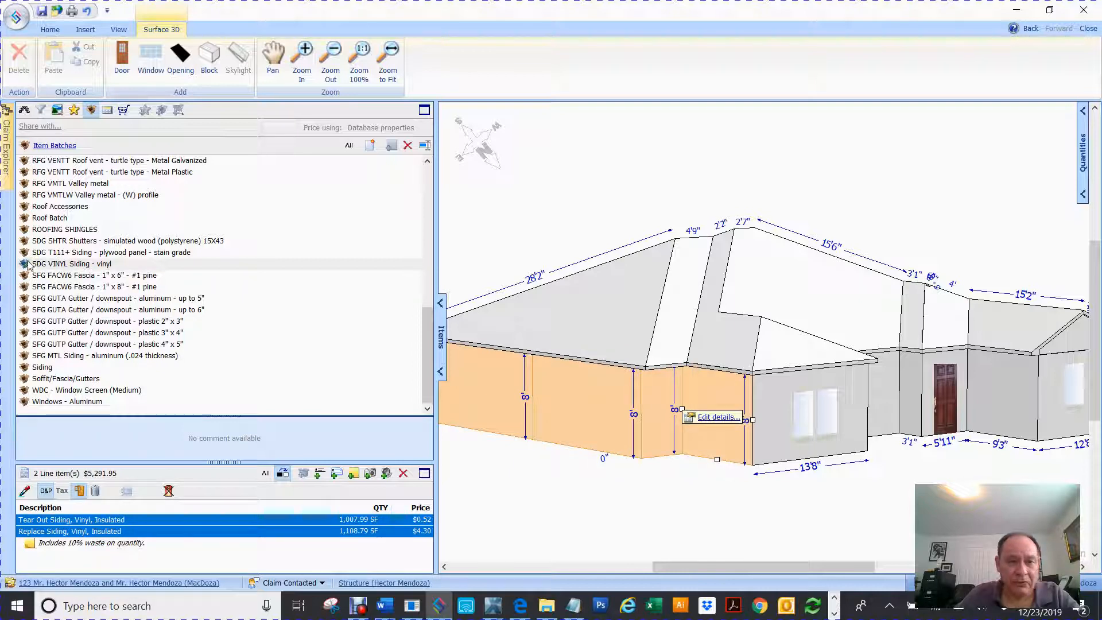
pyautogui.moveTo(26, 264); pyautogui.dragTo(773, 393)
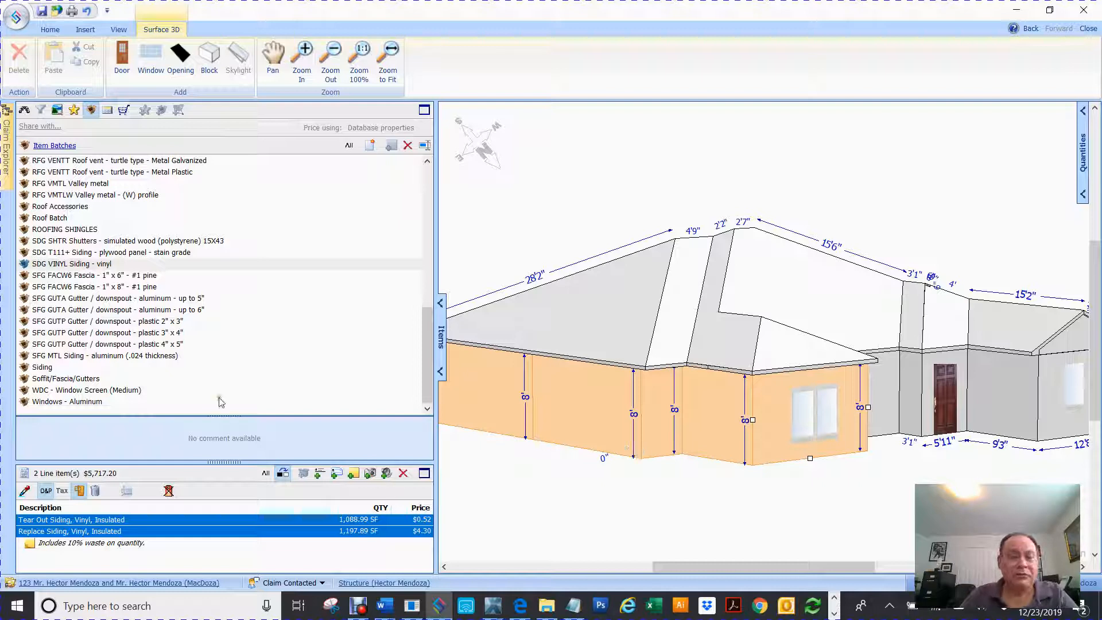
pyautogui.moveTo(430, 344); pyautogui.dragTo(413, 193)
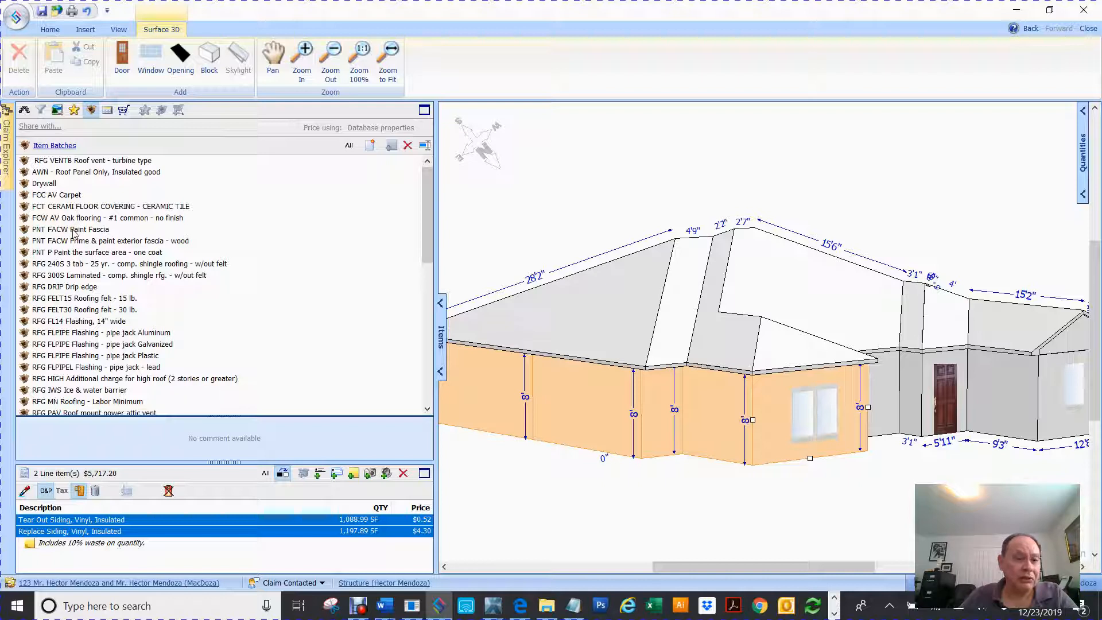
pyautogui.click(74, 230)
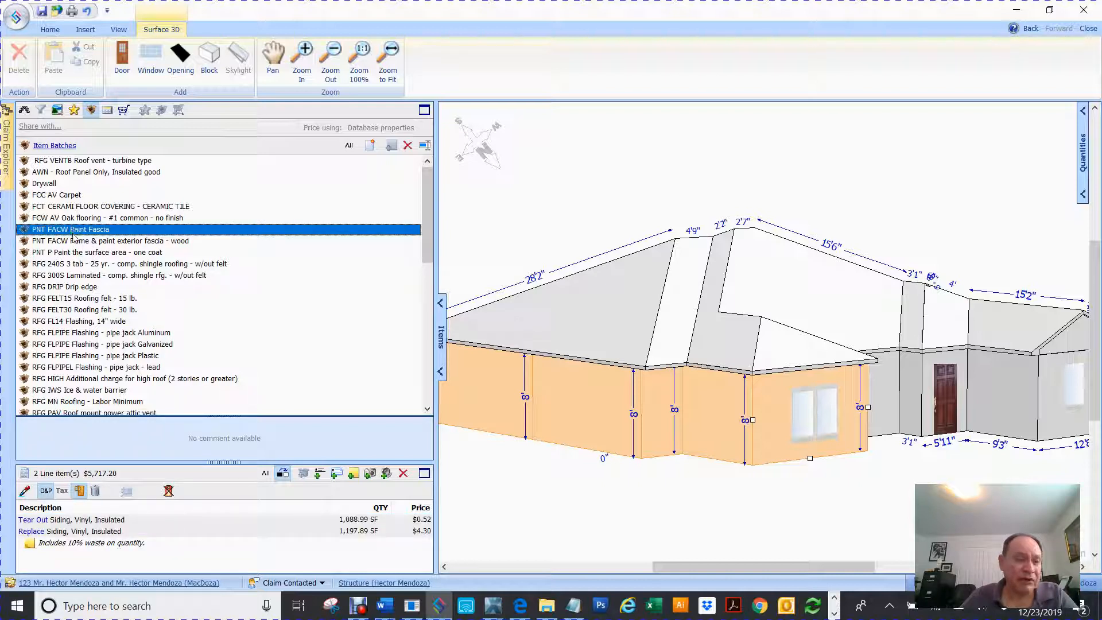
pyautogui.click(67, 288)
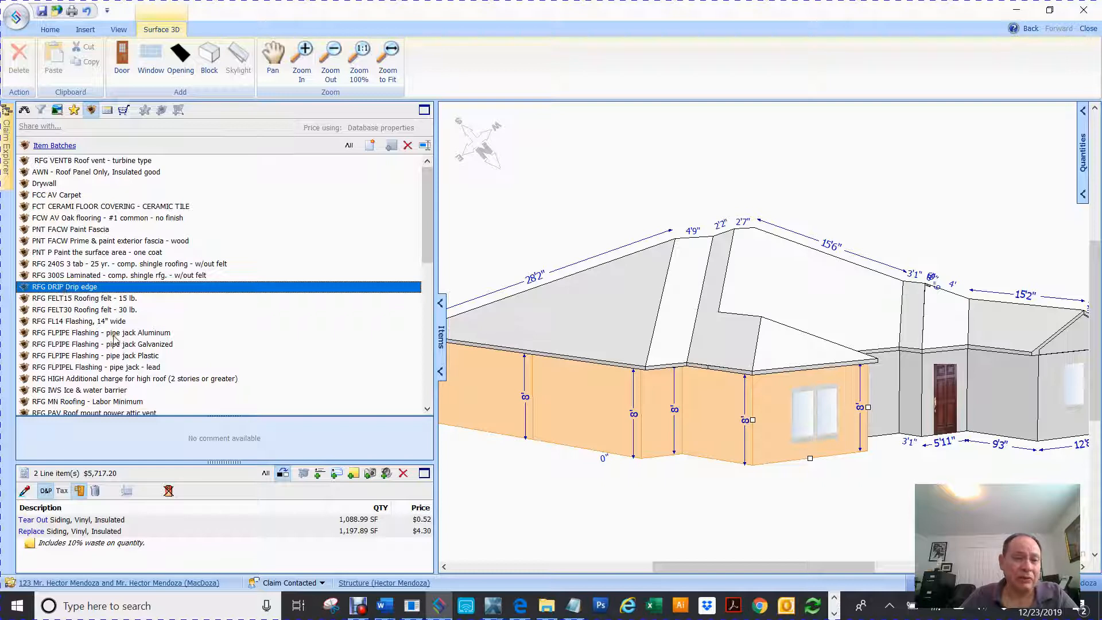
pyautogui.scroll(-10, 113, 338)
pyautogui.scroll(10, 113, 339)
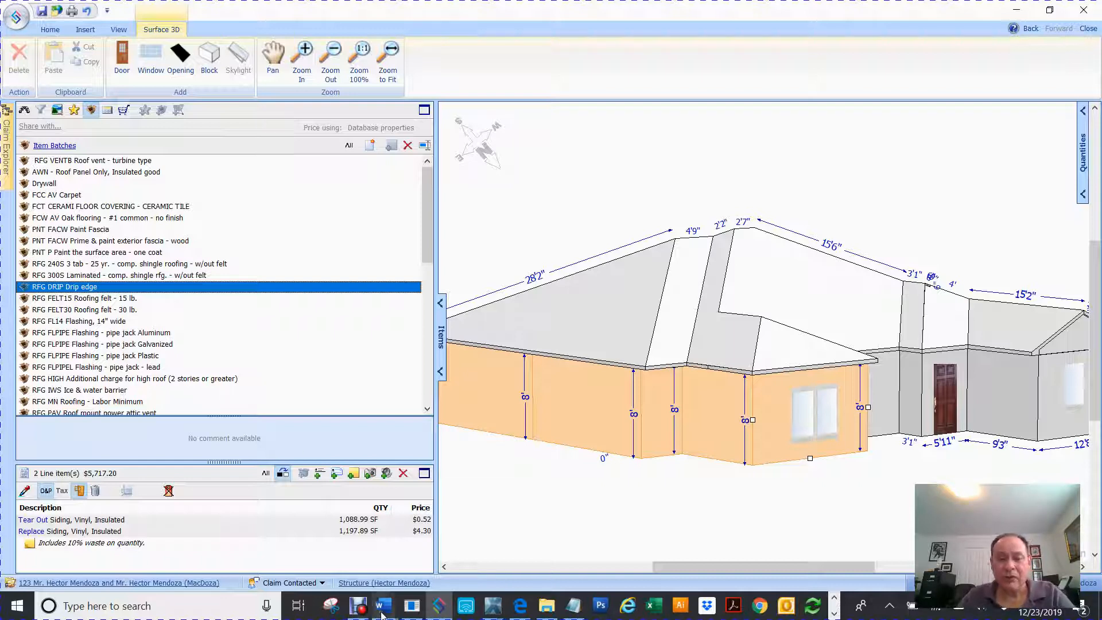
# - Switch to the Word document "Becoming an independent Adjuster.docx", select the contact e-mail address and the word "Assemblies", and return to Symbility
pyautogui.moveTo(382, 615)
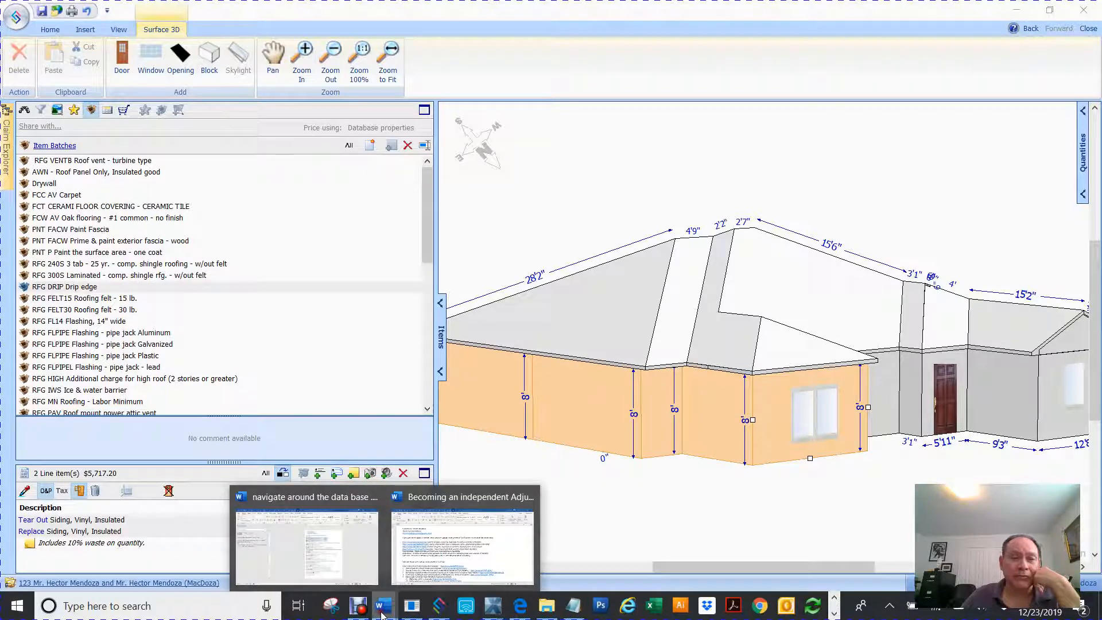
pyautogui.click(435, 556)
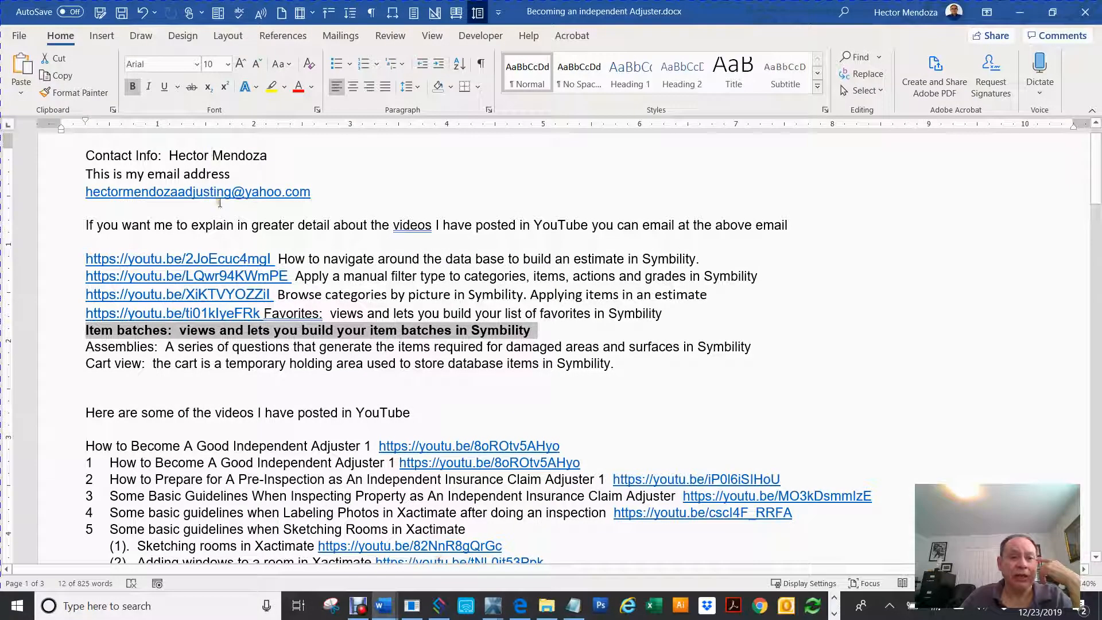
pyautogui.moveTo(317, 191); pyautogui.dragTo(86, 192)
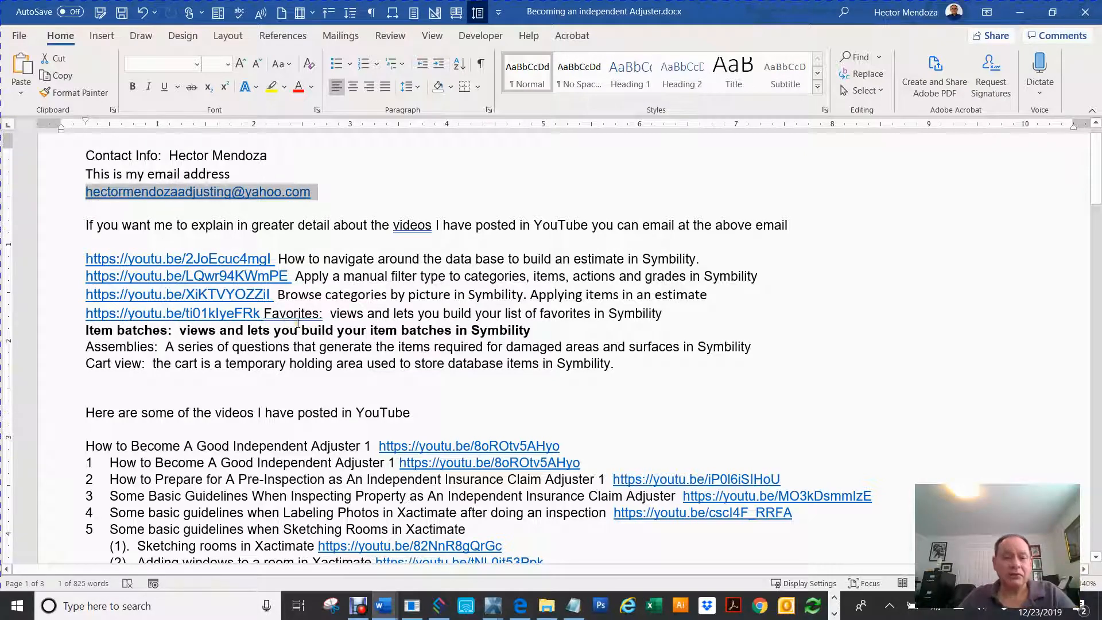
pyautogui.doubleClick(114, 349)
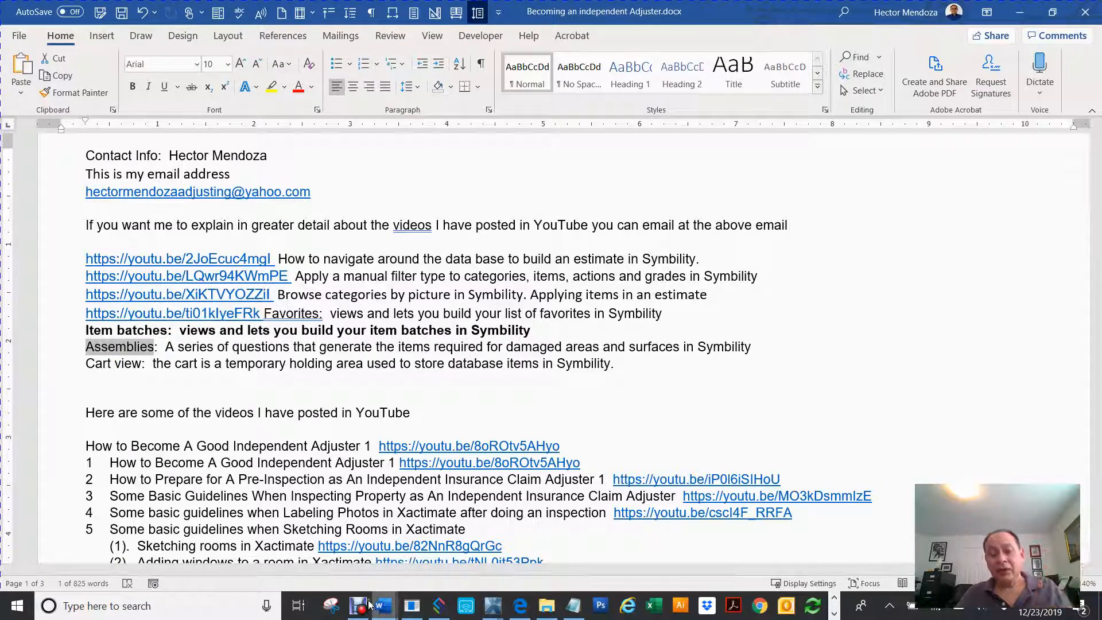
pyautogui.click(445, 613)
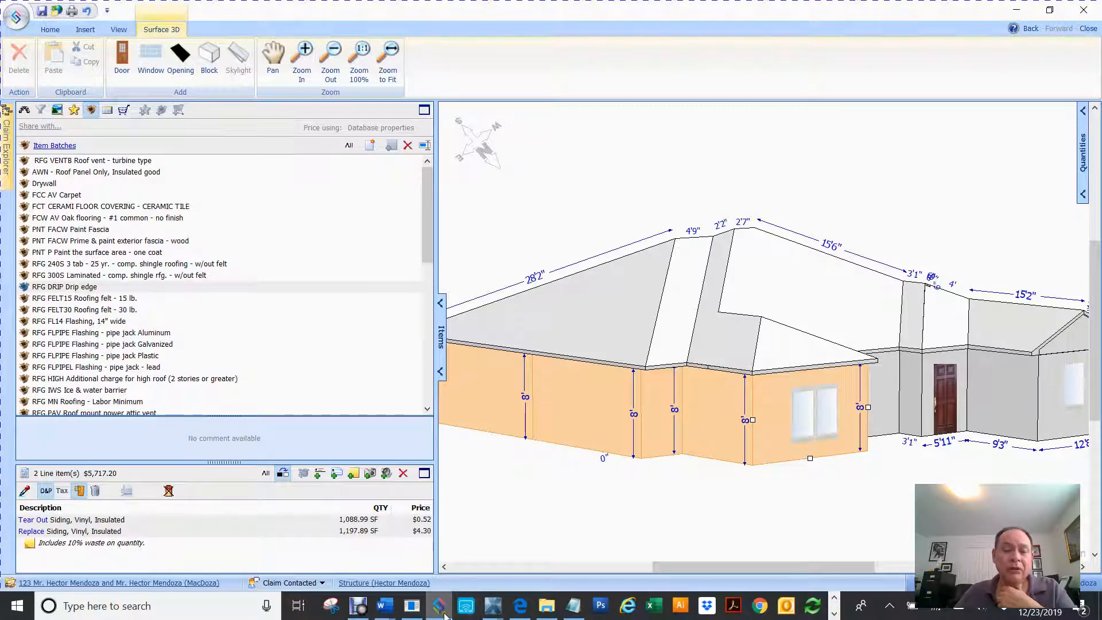
pyautogui.moveTo(440, 613)
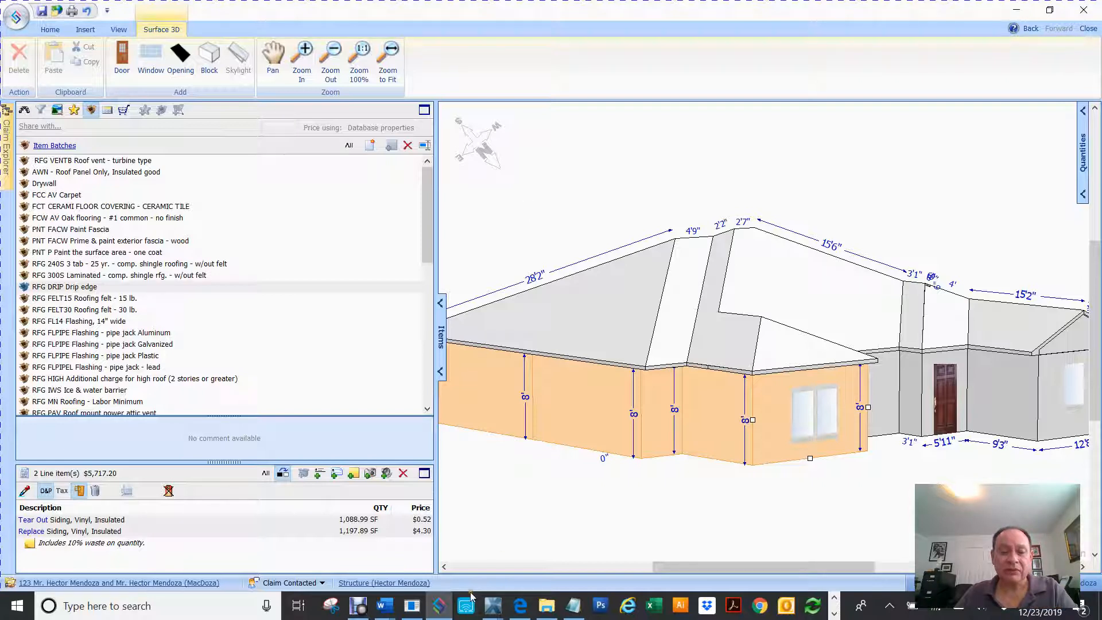
pyautogui.click(357, 612)
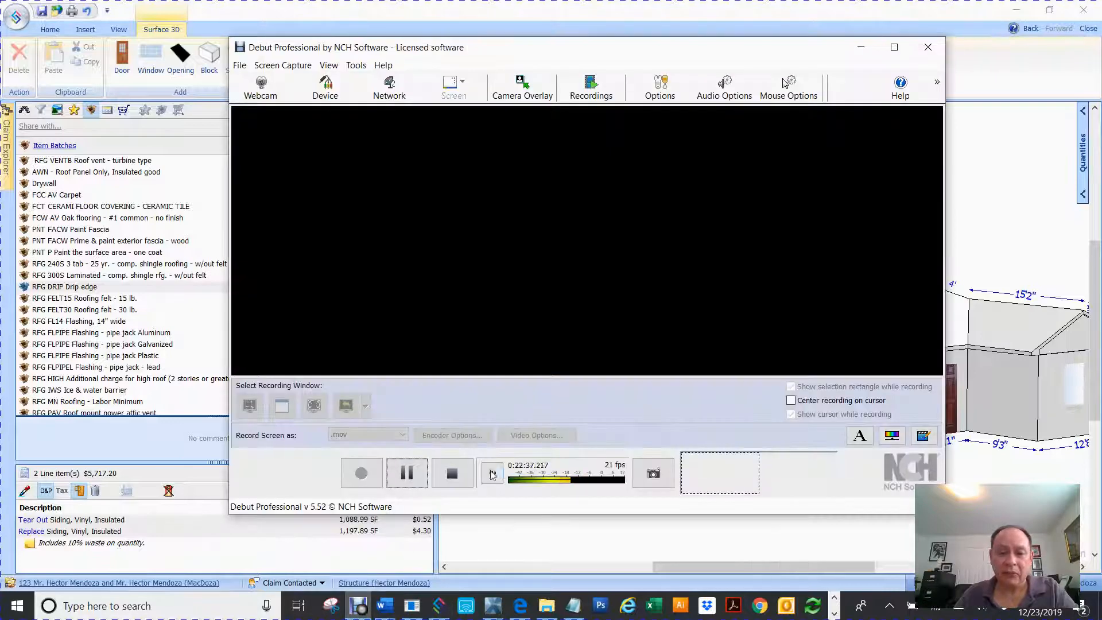